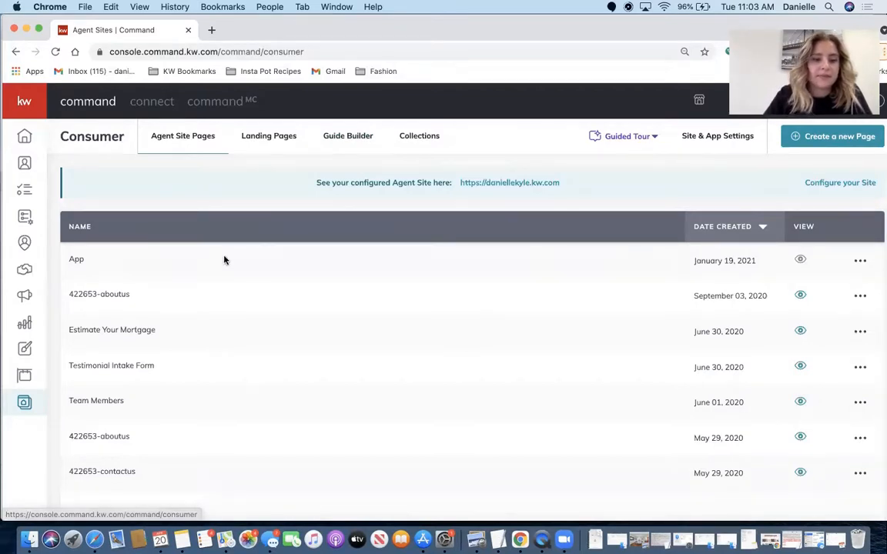
- Delete the "aboutus" page created on September 03, 2020 from the live agent site
scroll(224, 261, down, 3)
scroll(224, 260, up, 3)
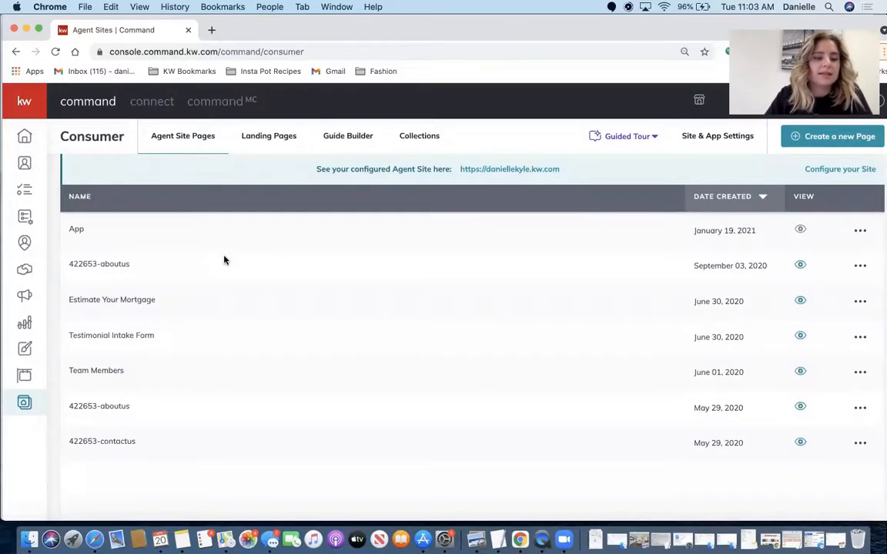
scroll(224, 260, down, 1)
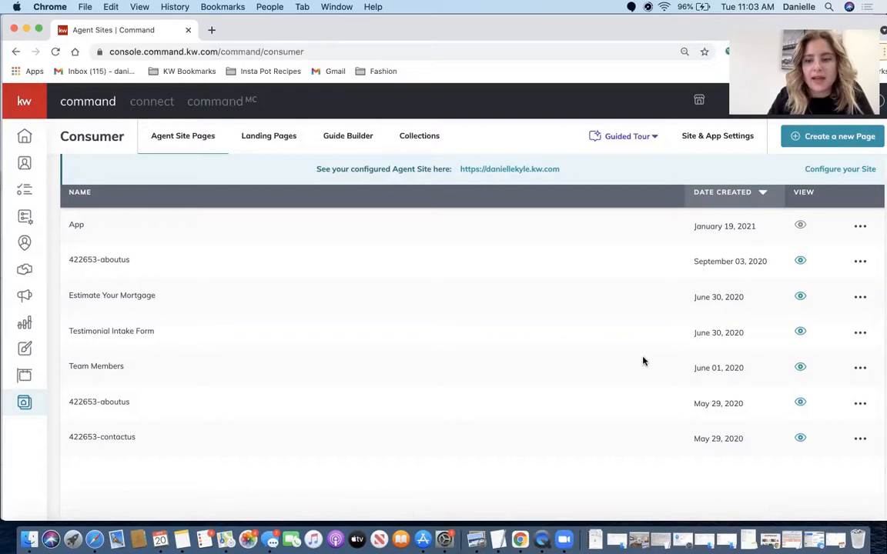
click(860, 261)
click(781, 312)
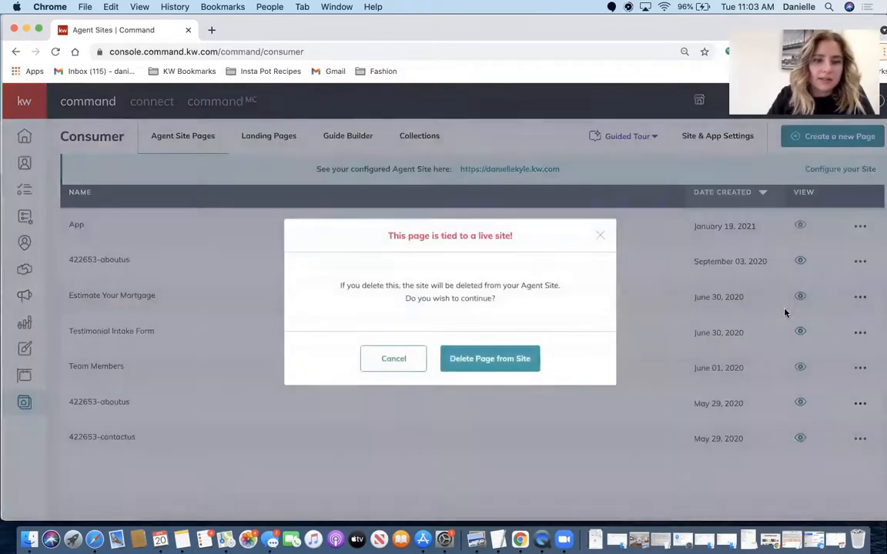
click(508, 359)
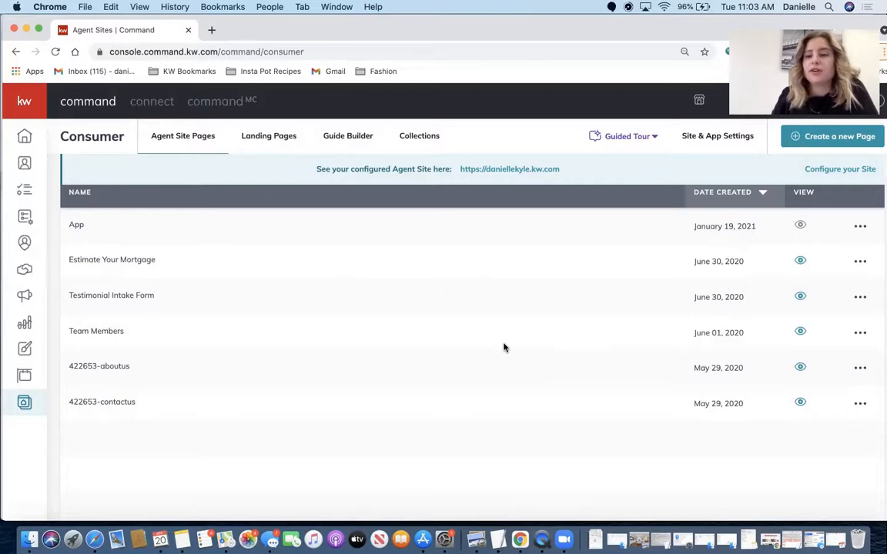
- Create a new sub-page on the agent site
click(830, 138)
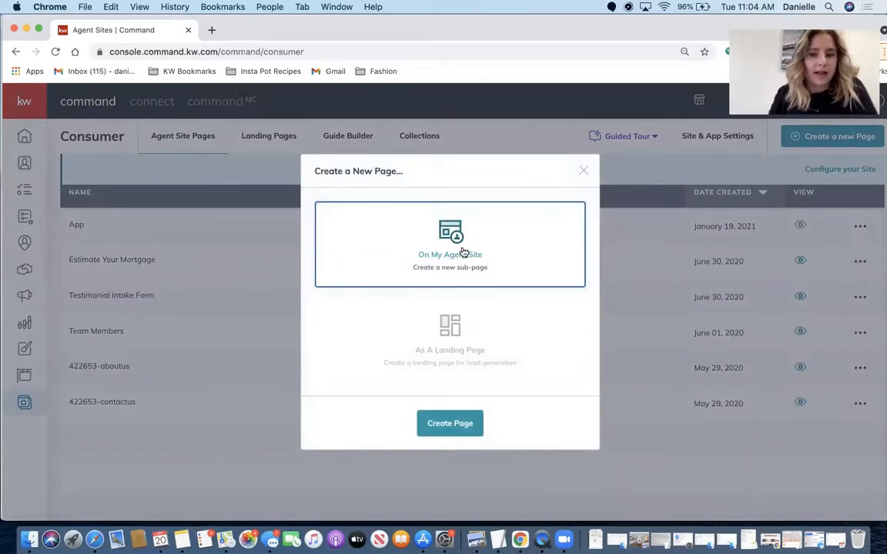
click(440, 426)
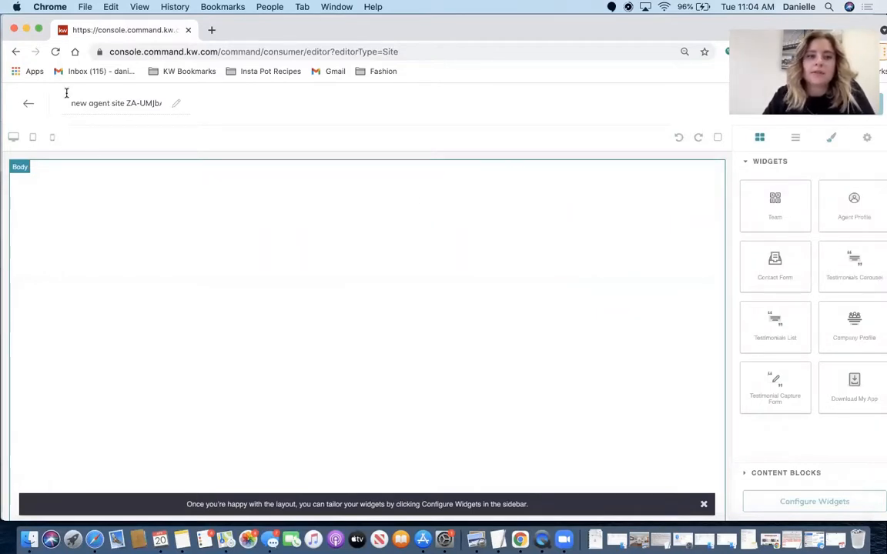
click(113, 103)
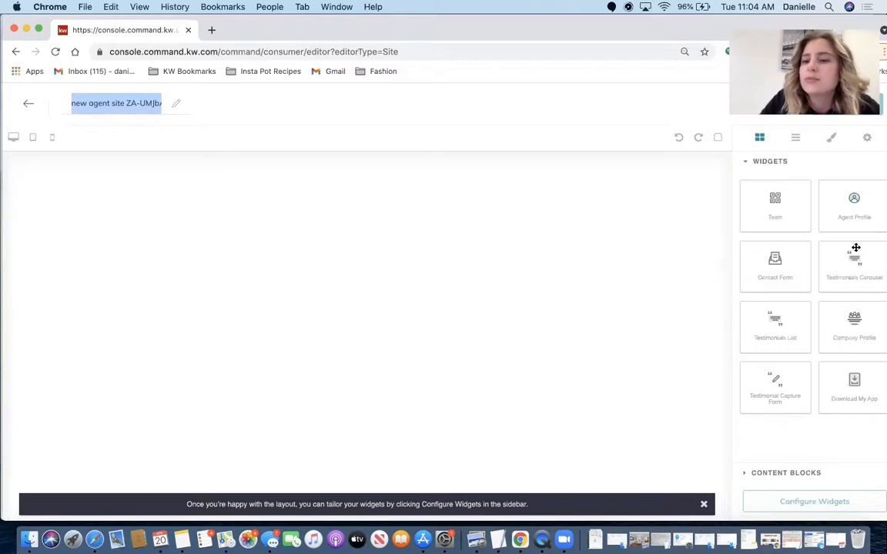
drag(855, 209, 606, 251)
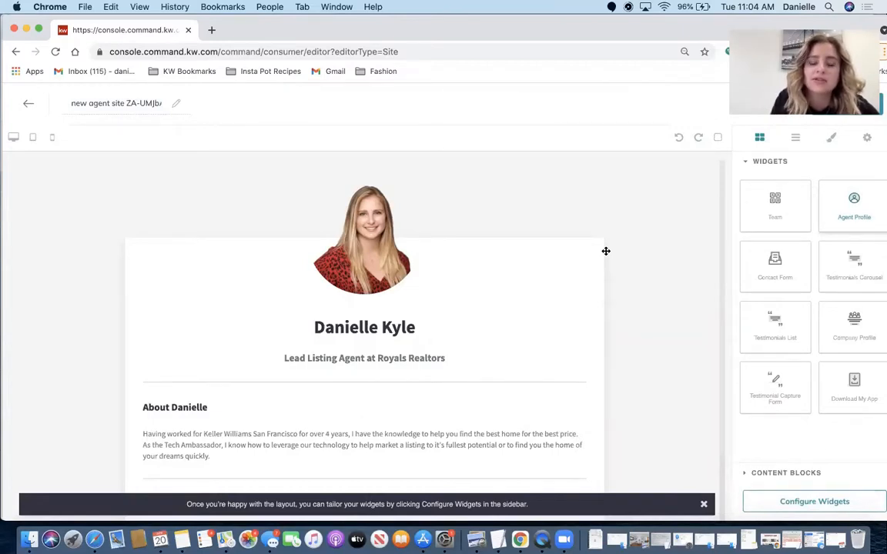
click(605, 241)
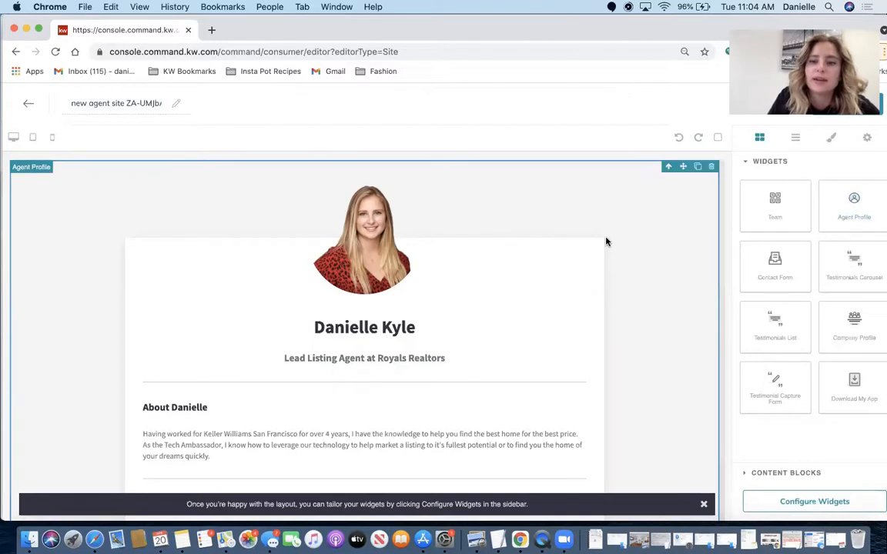
click(710, 166)
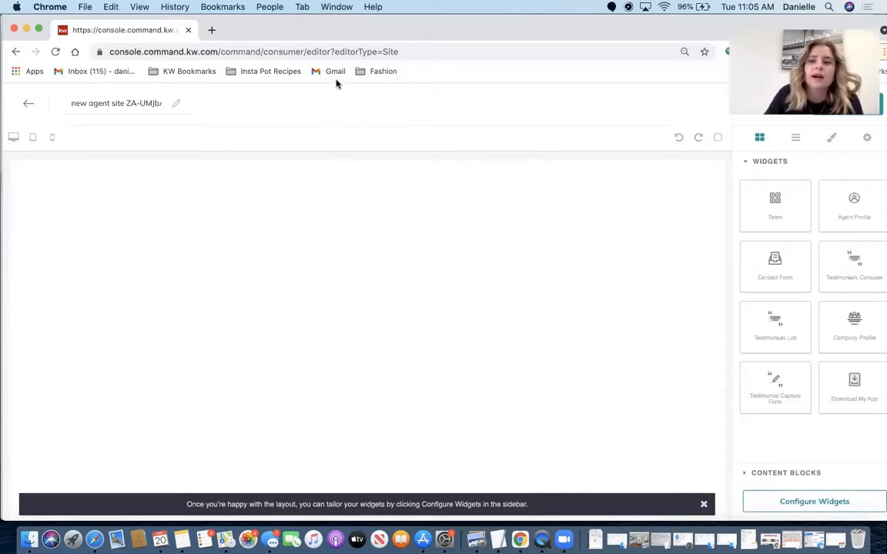
- Rename the new agent site page as "Testimonial Capture Form"
click(91, 101)
text(Tes)
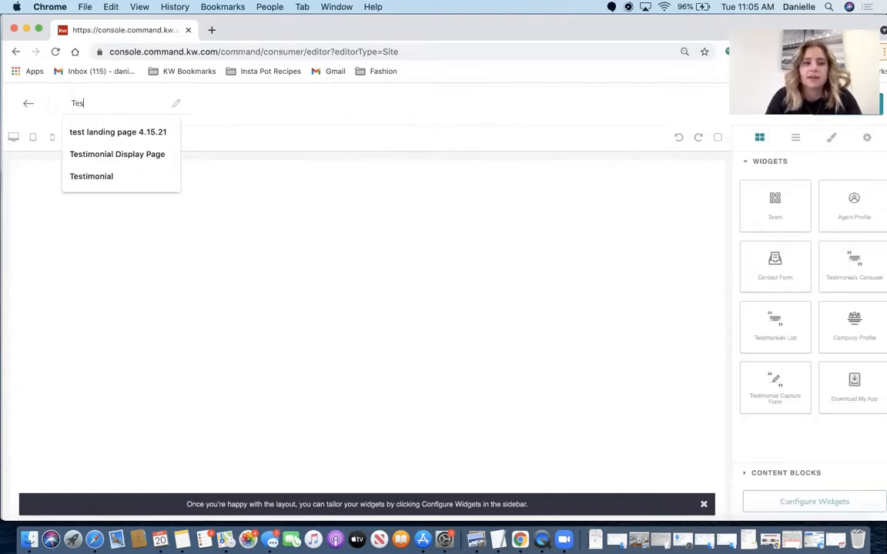
text(timonial)
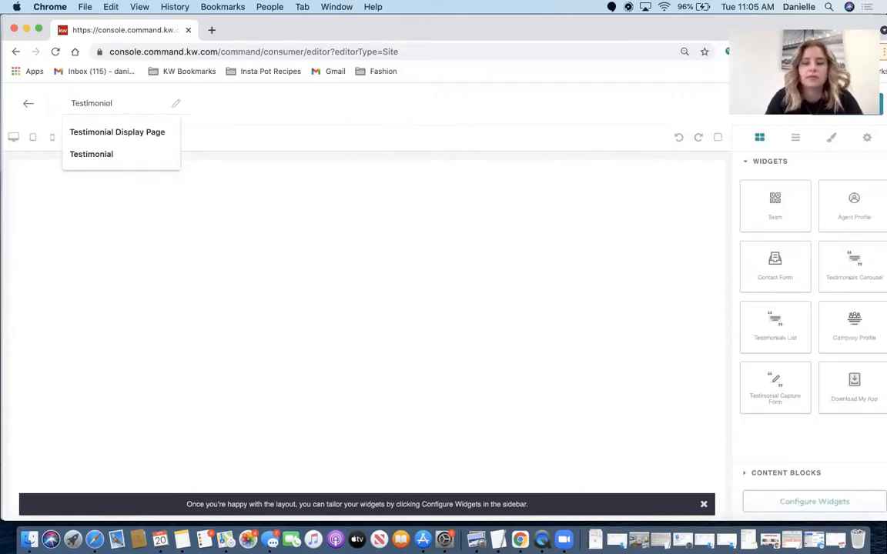
text( Copy)
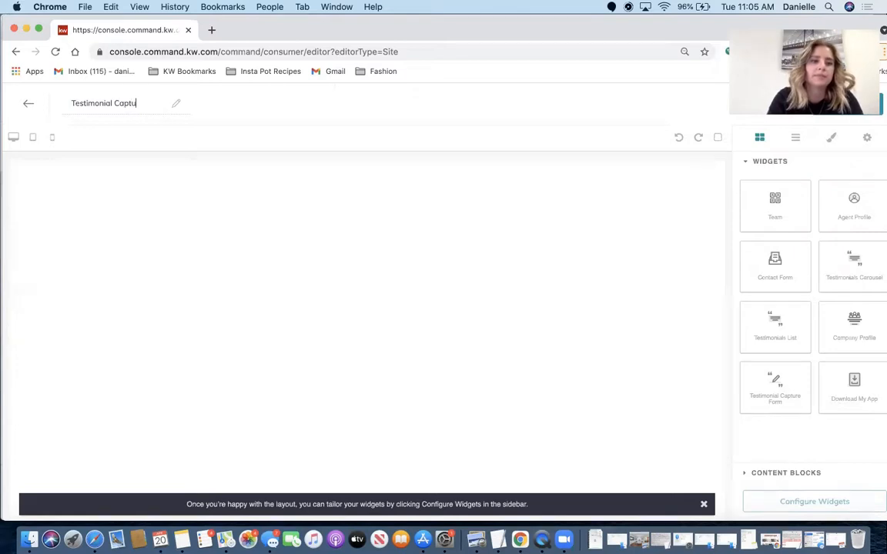
text(rm)
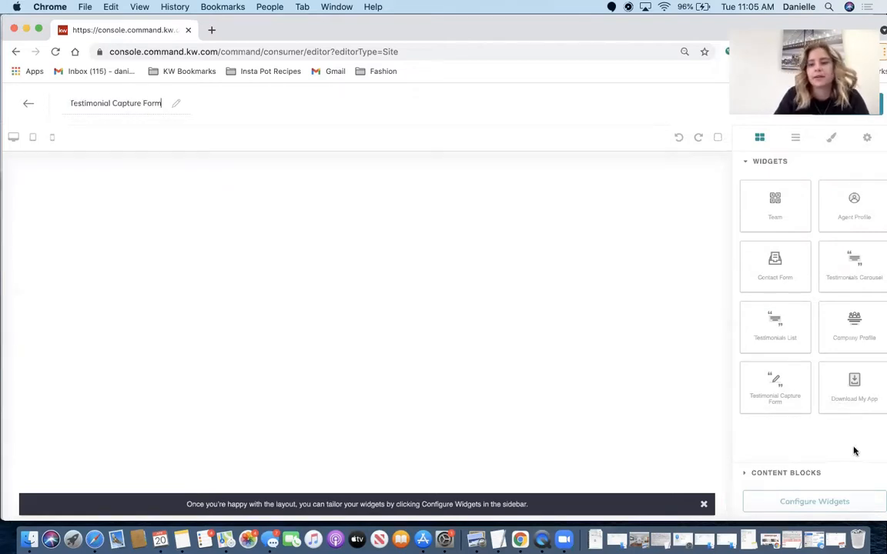
- Add the Testimonial Capture Form widget to the empty page body
drag(770, 383, 579, 364)
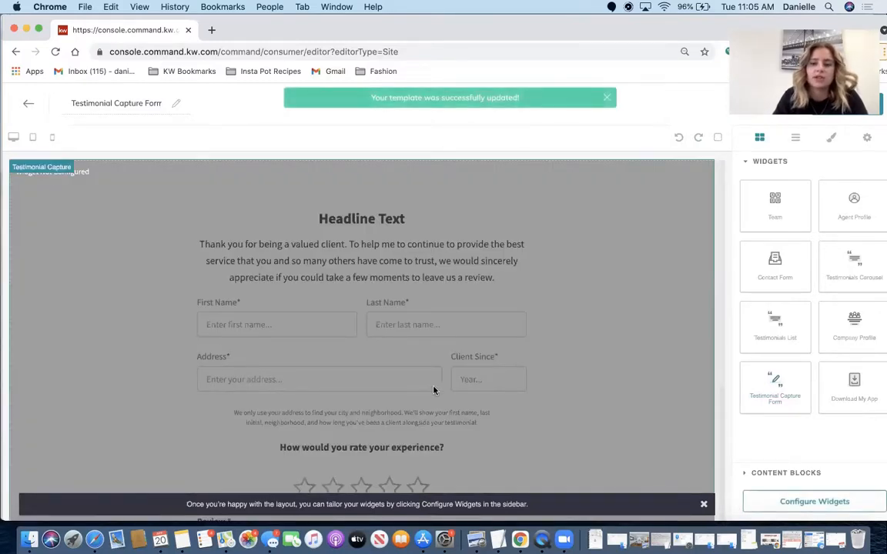
scroll(486, 384, down, 5)
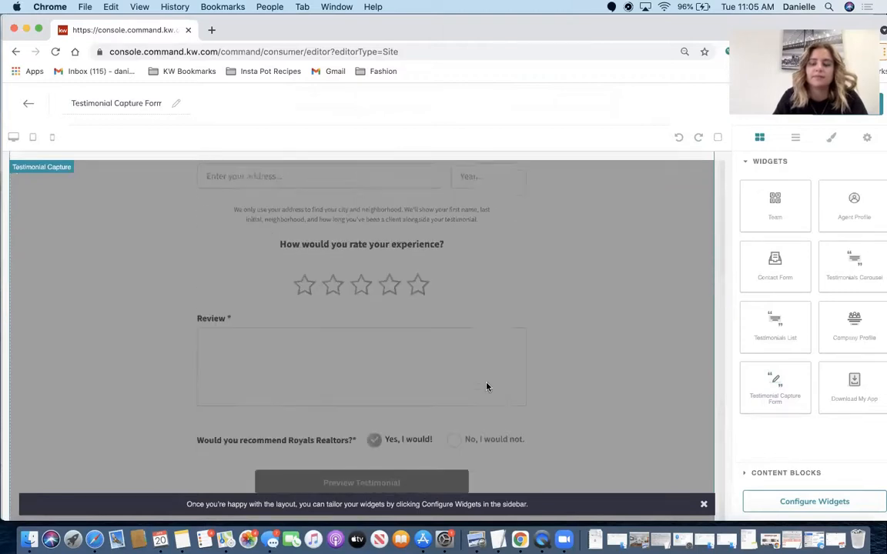
scroll(486, 387, down, 1)
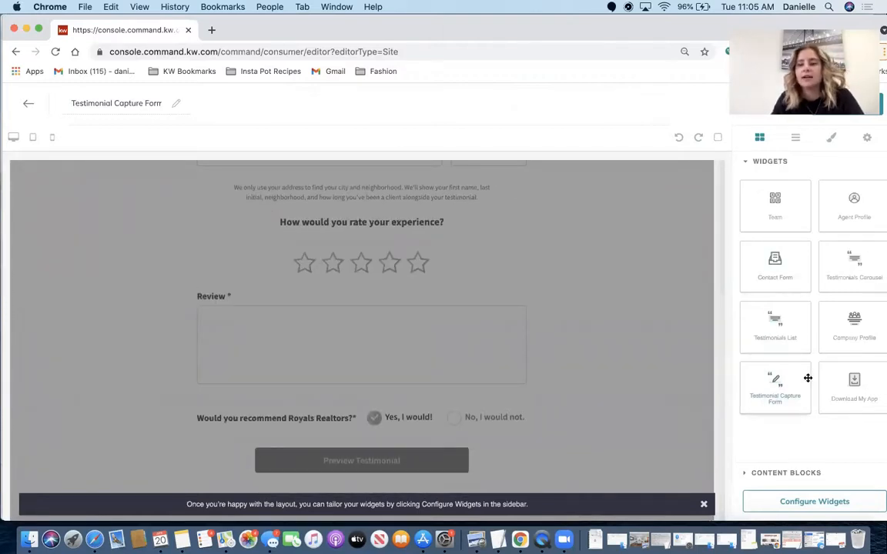
- Open the testimonial widget's configuration and set its team name to "KWPE Leadership Team"
click(815, 506)
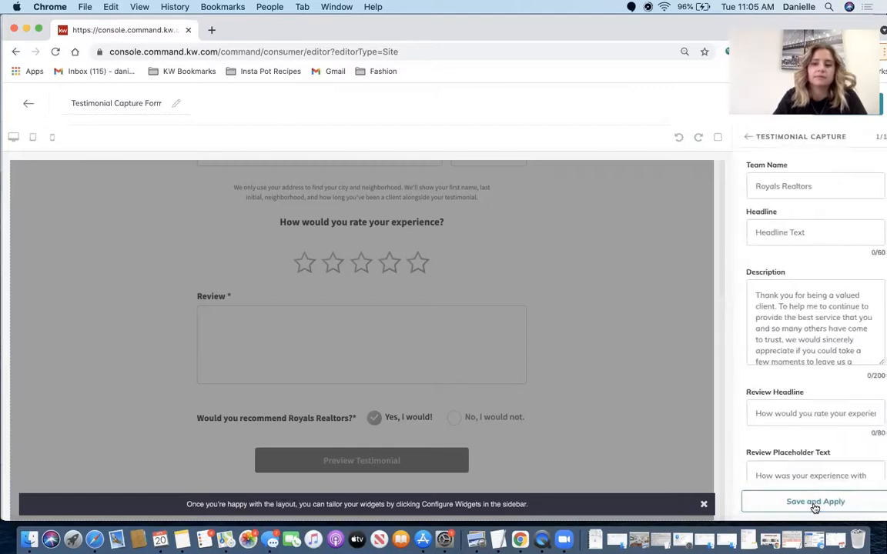
click(818, 187)
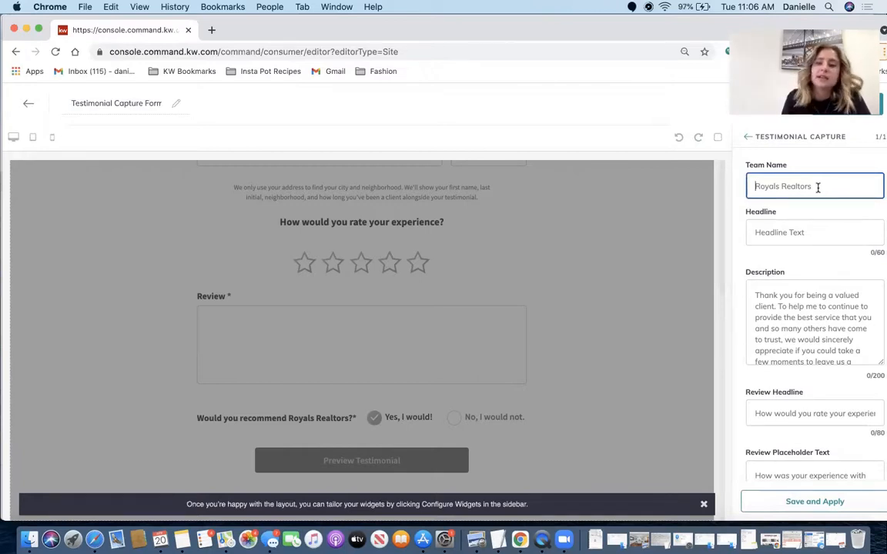
text(KWPE Leadership Team)
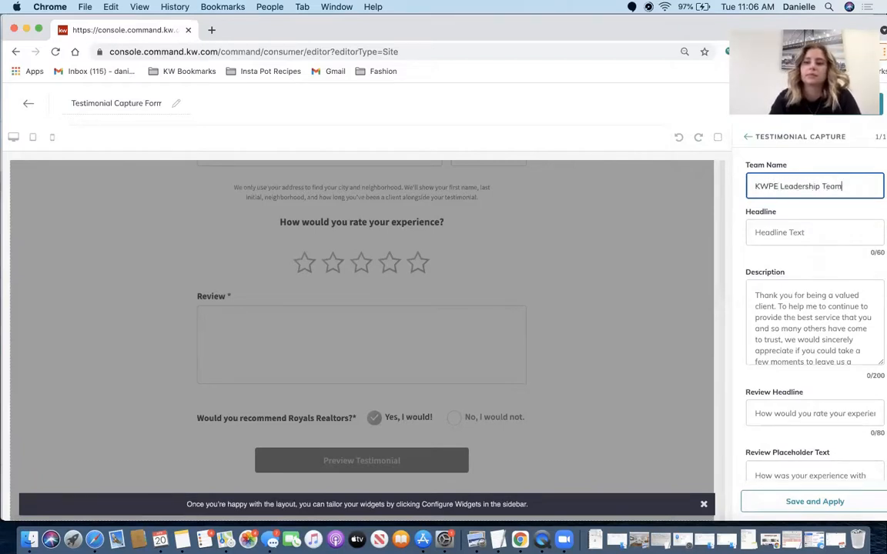
- Set the testimonial form's headline to "Leave A Review!"
click(833, 225)
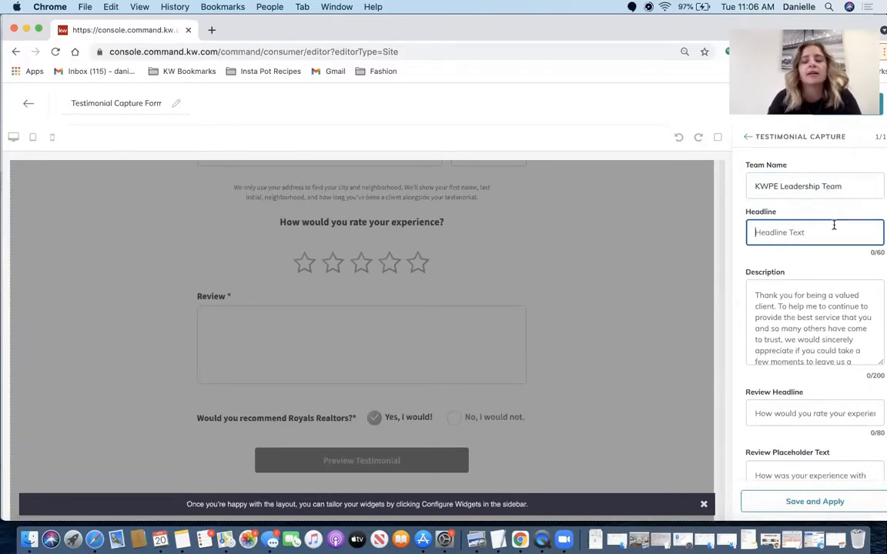
text(Say Something A)
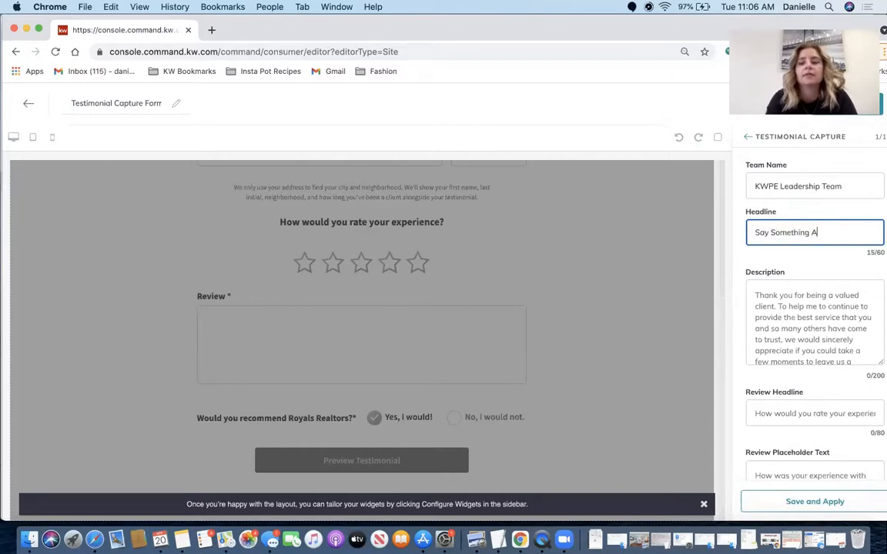
key(BackSpace)
key(BackSpace)
key(BackSpace)
key(BackSpace)
key(BackSpace)
key(BackSpace)
text(Leave A Review!)
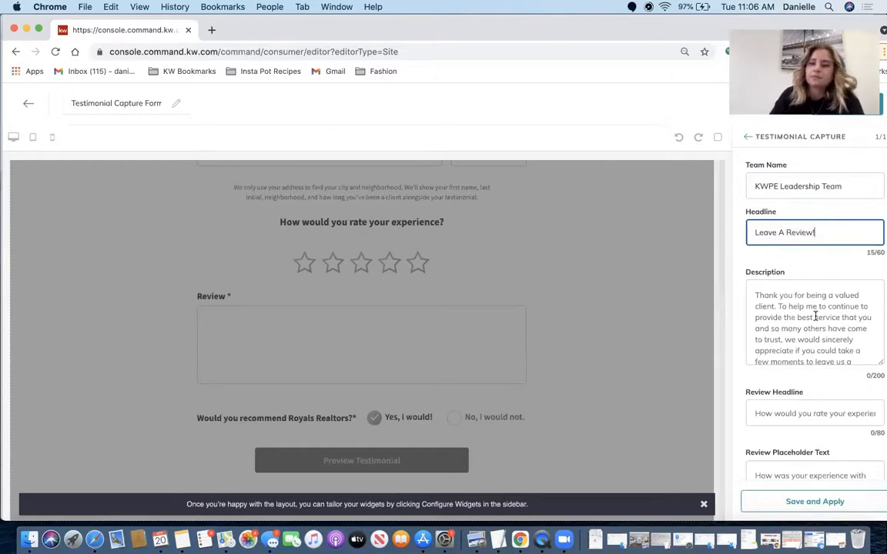
- Review the testimonial form's default description, review headline and review placeholder text against the form preview
click(790, 307)
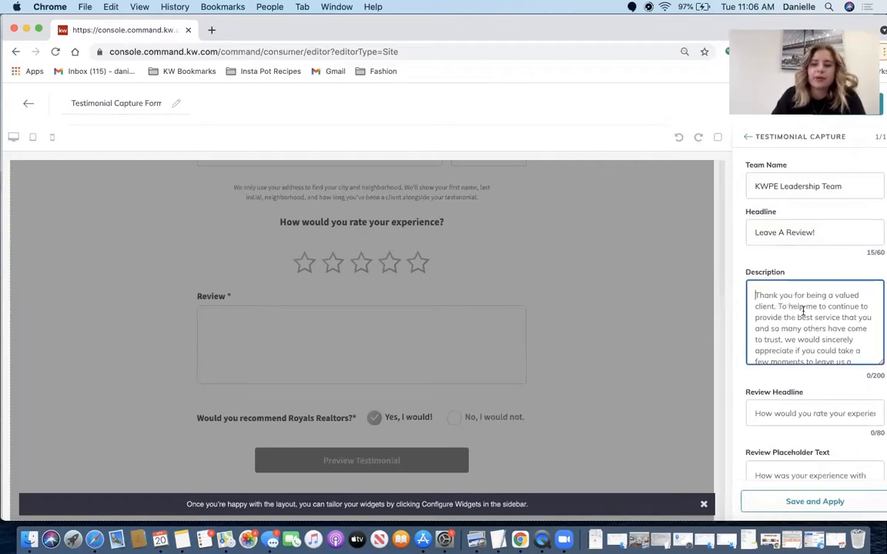
scroll(799, 304, down, 1)
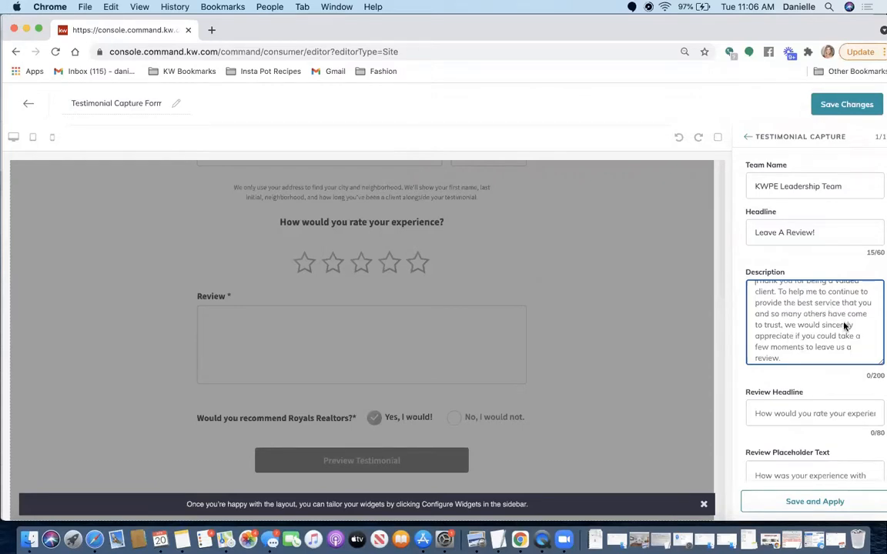
scroll(844, 326, down, 1)
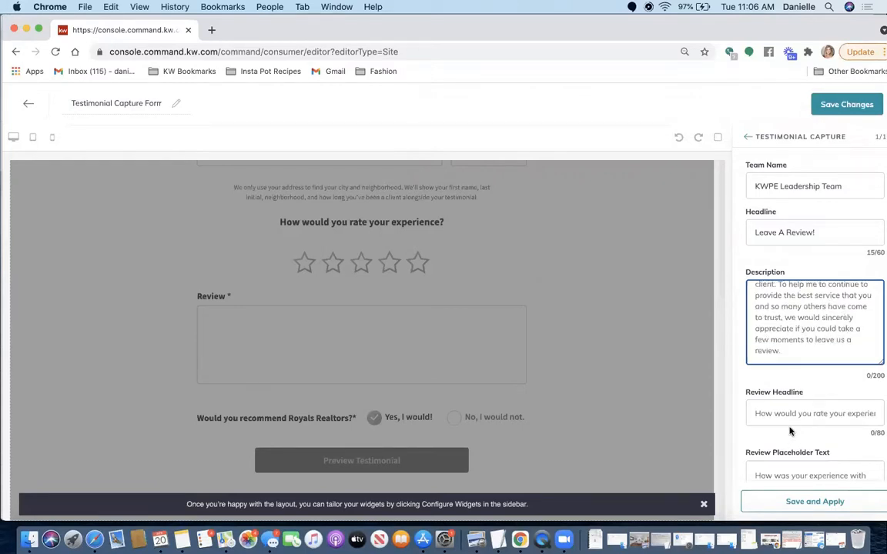
scroll(795, 419, down, 3)
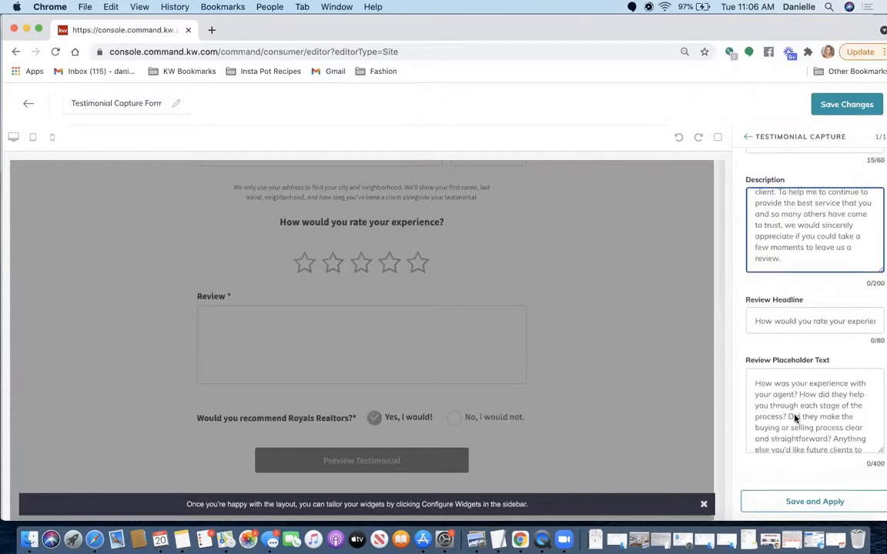
scroll(424, 356, up, 1)
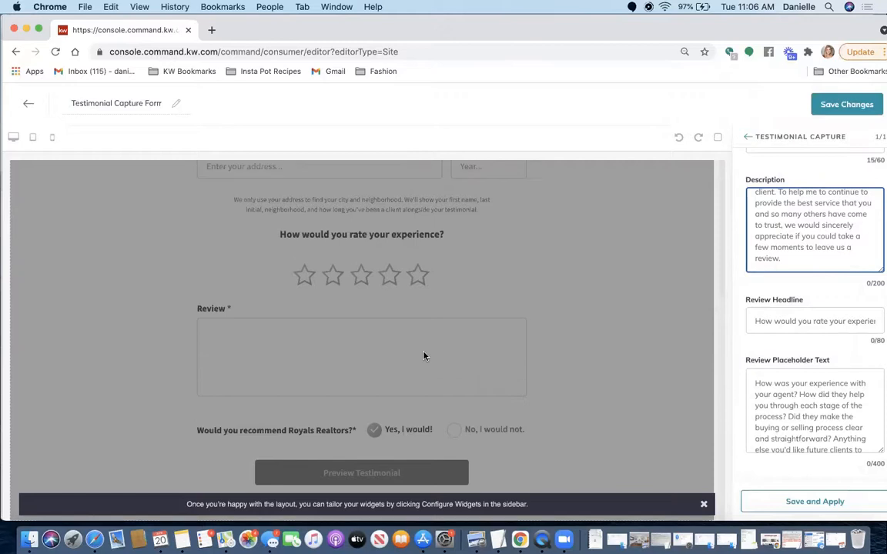
scroll(424, 355, up, 5)
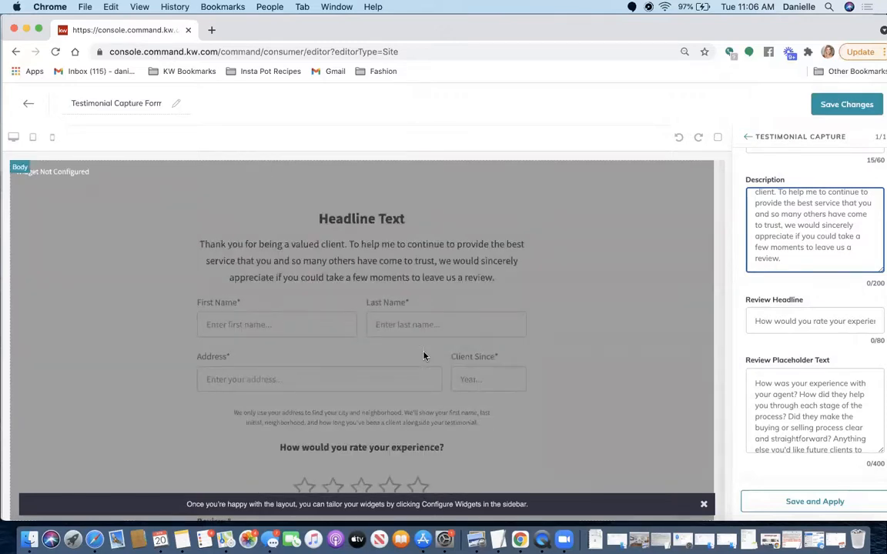
scroll(423, 355, down, 1)
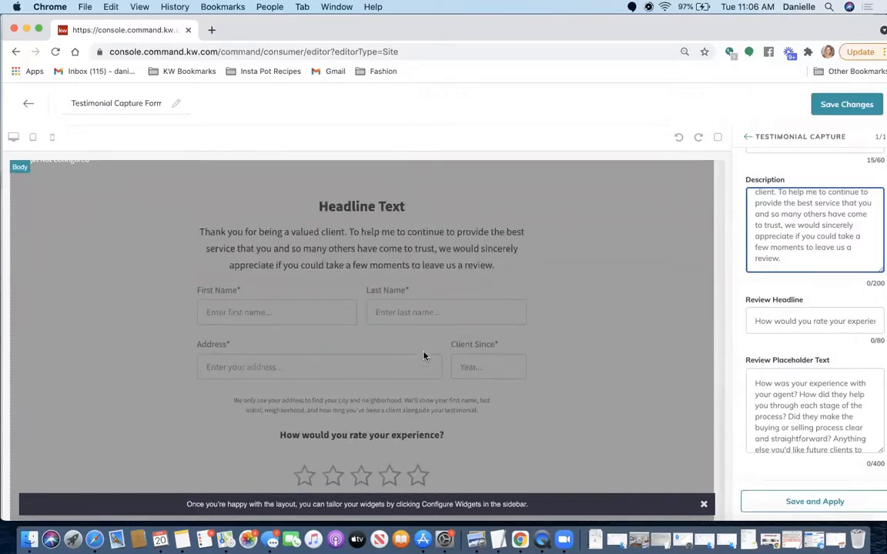
scroll(424, 355, down, 3)
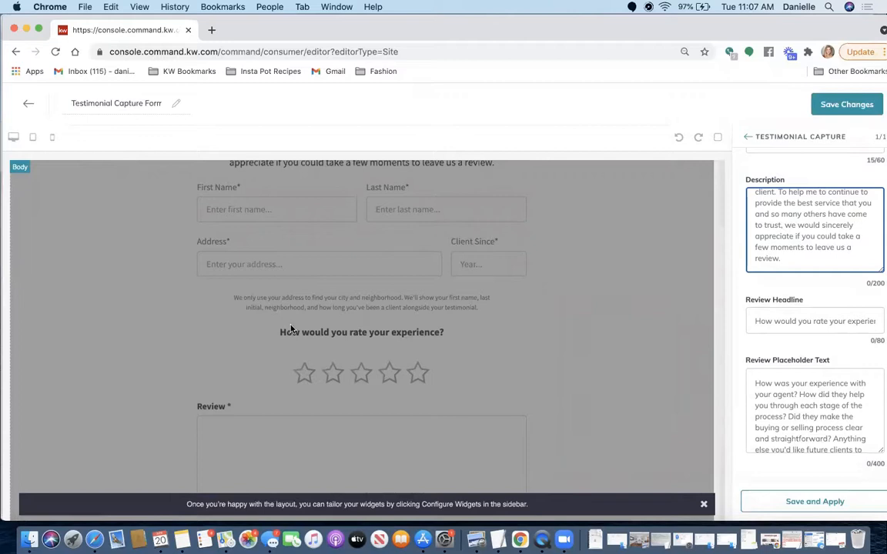
scroll(859, 409, down, 2)
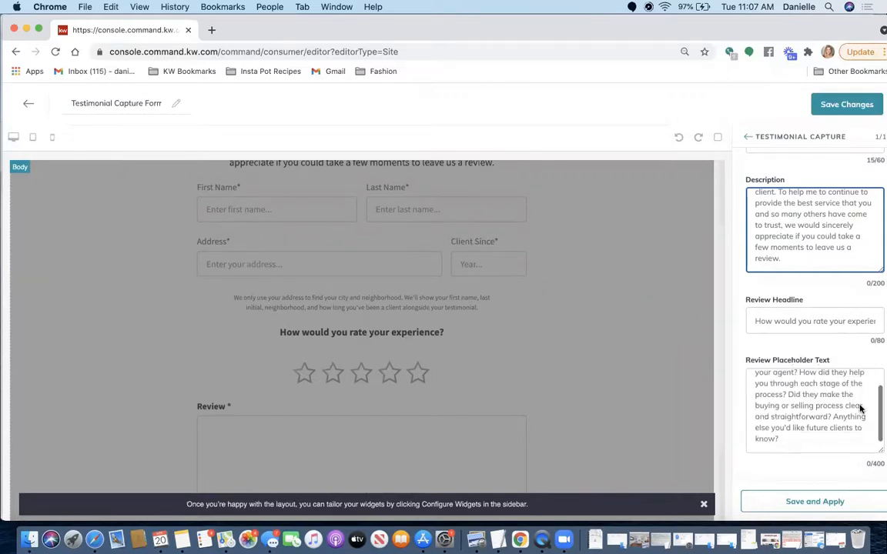
scroll(856, 410, up, 1)
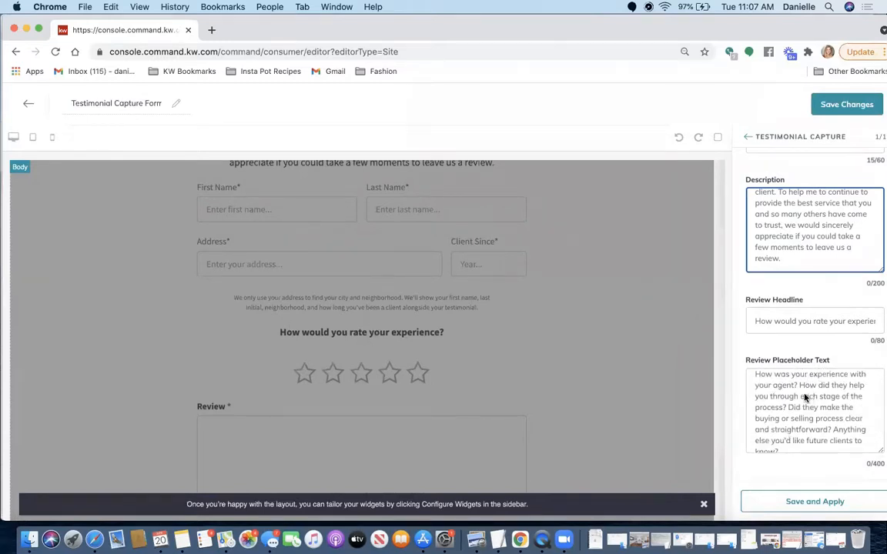
click(799, 427)
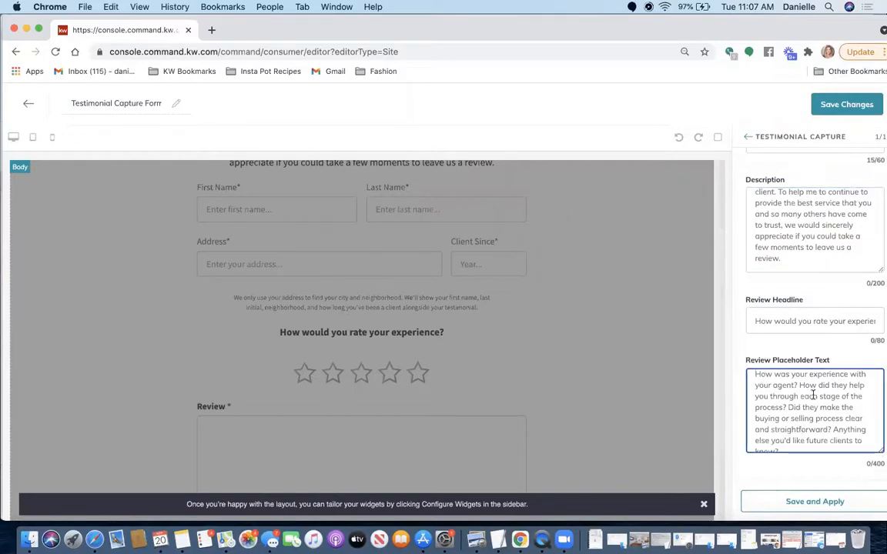
scroll(349, 373, down, 2)
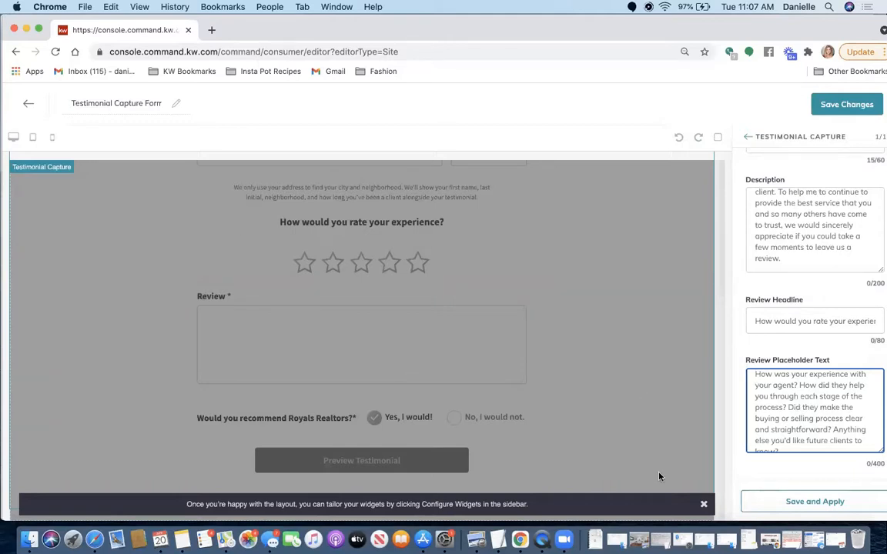
- Apply the testimonial widget configuration, save the page changes, and continue to the site and app settings for publishing
click(792, 503)
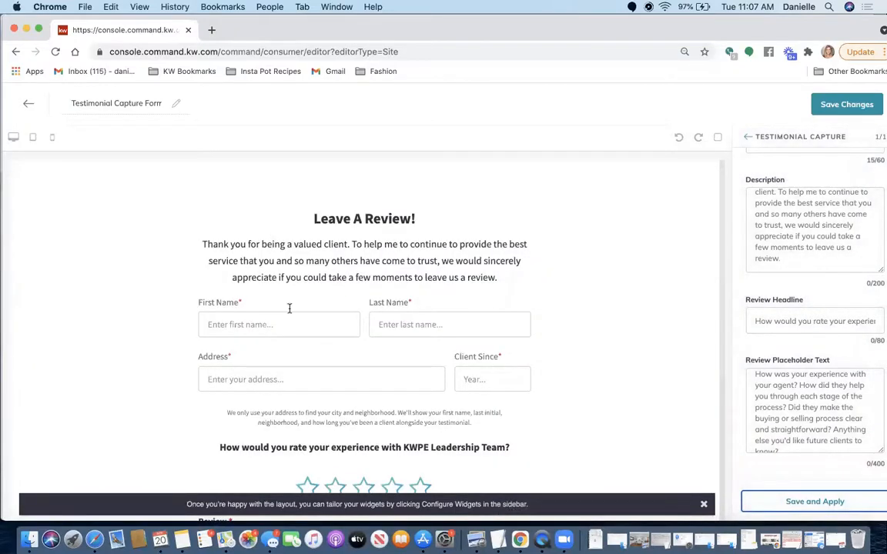
click(832, 111)
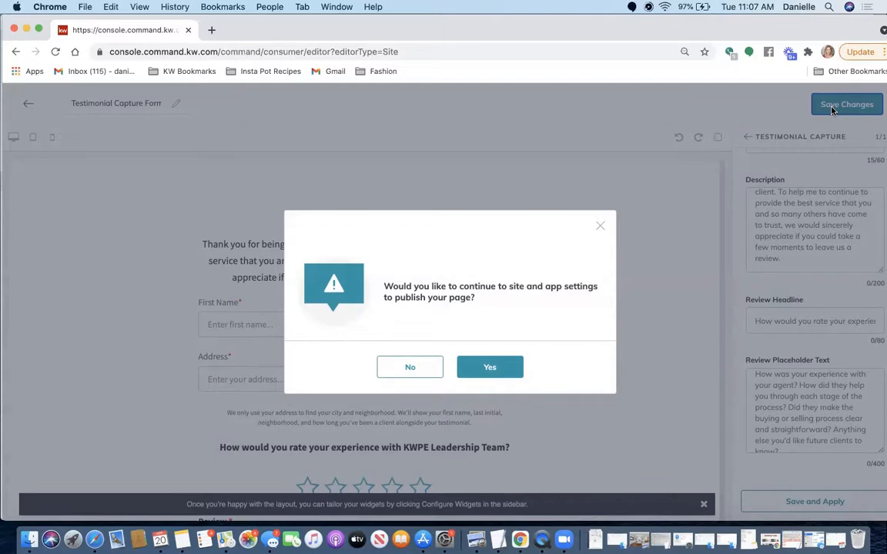
click(508, 368)
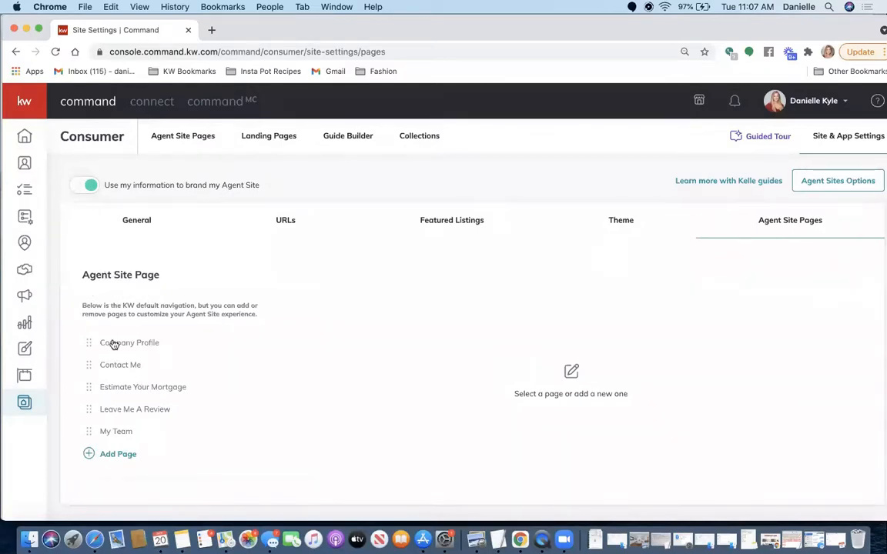
- Add a new page to the agent site navigation using the Testimonial Capture Form site
click(104, 458)
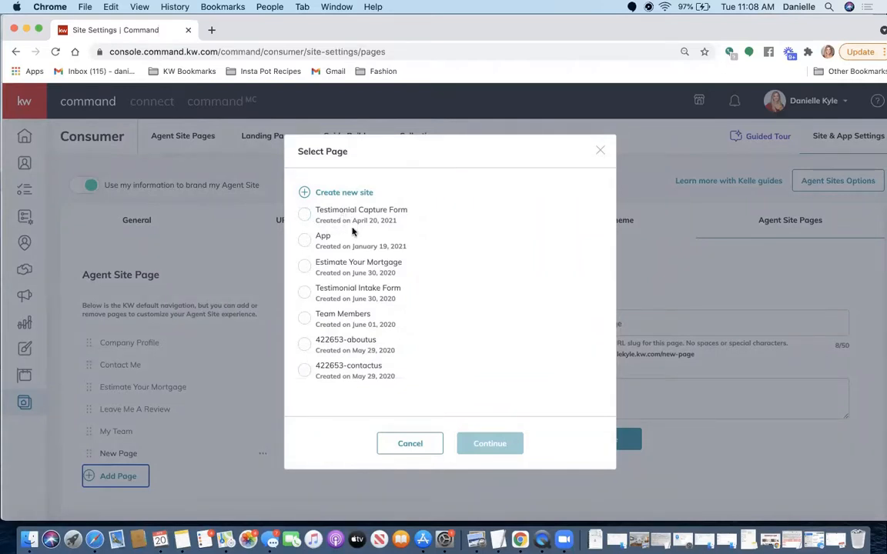
click(304, 215)
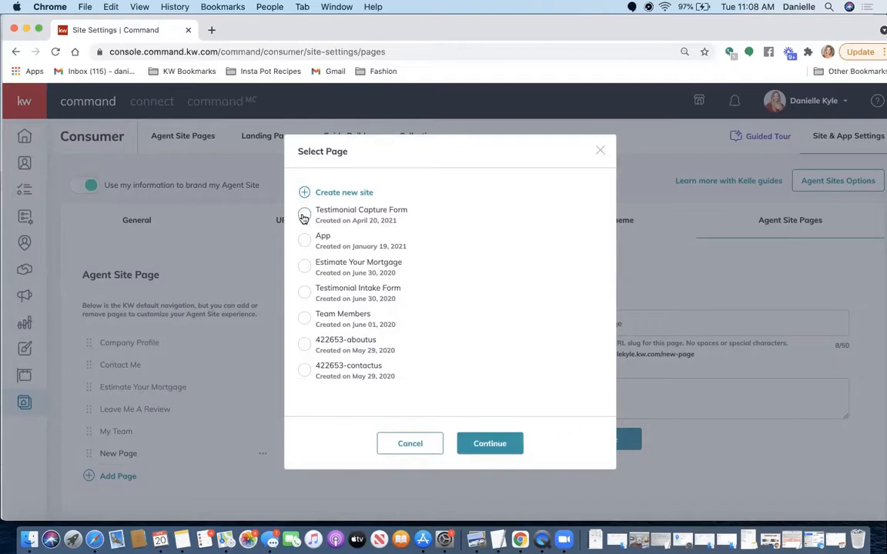
click(478, 444)
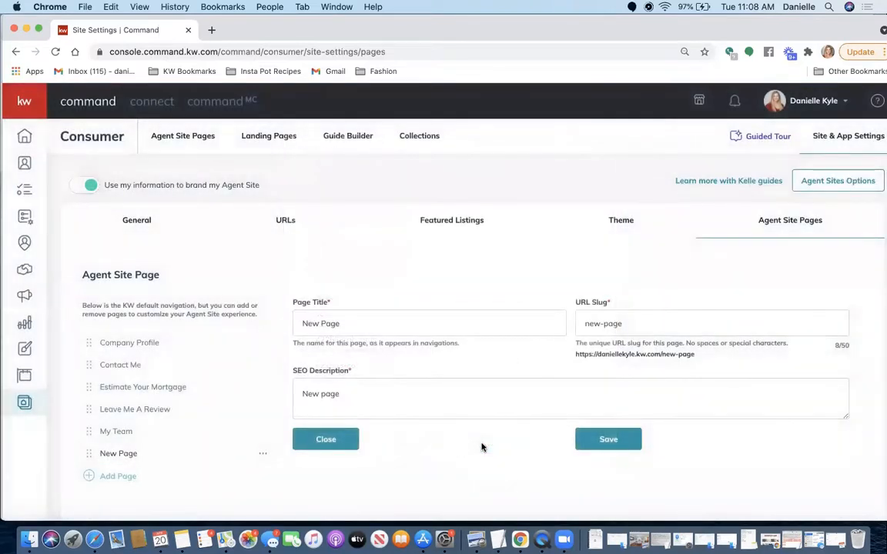
triple_click(375, 321)
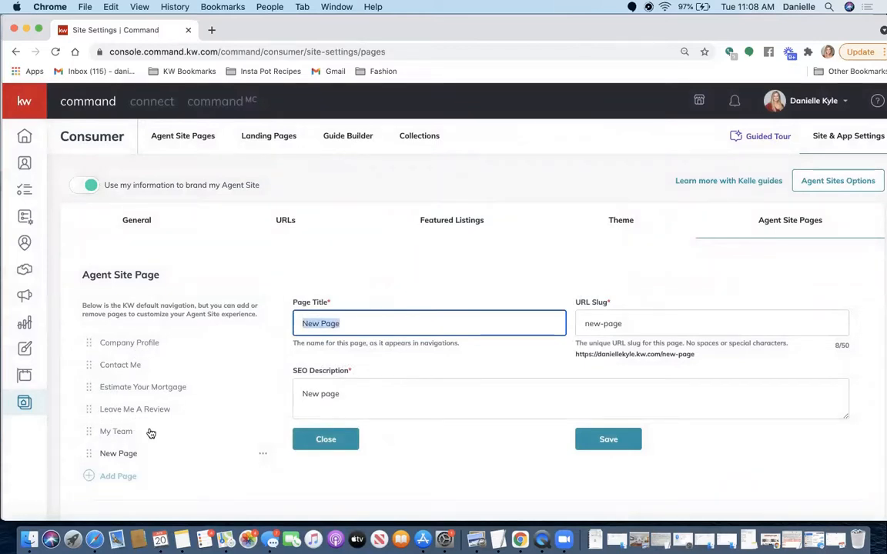
- View the agent menu's page links on the live agent site in a new browser tab, and return to the site settings
click(209, 31)
text(dani)
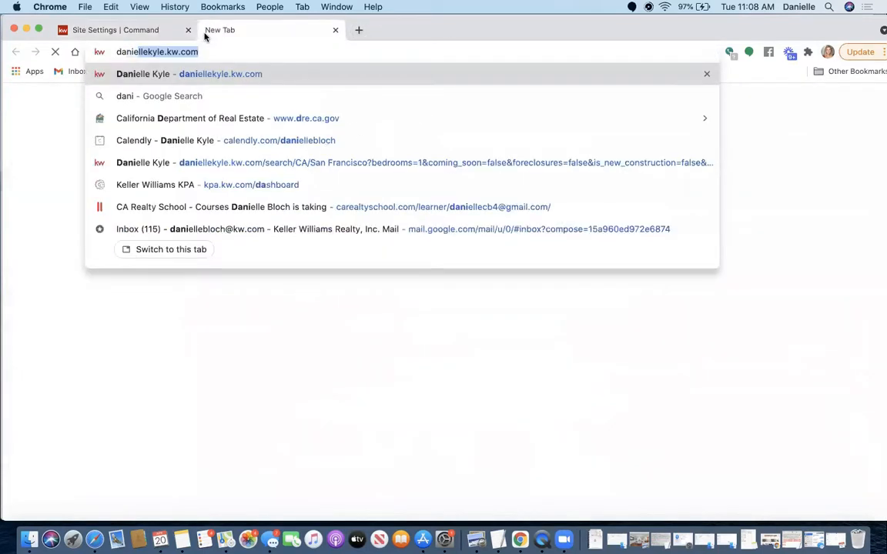
text(ellekyle.kw.com)
key(Return)
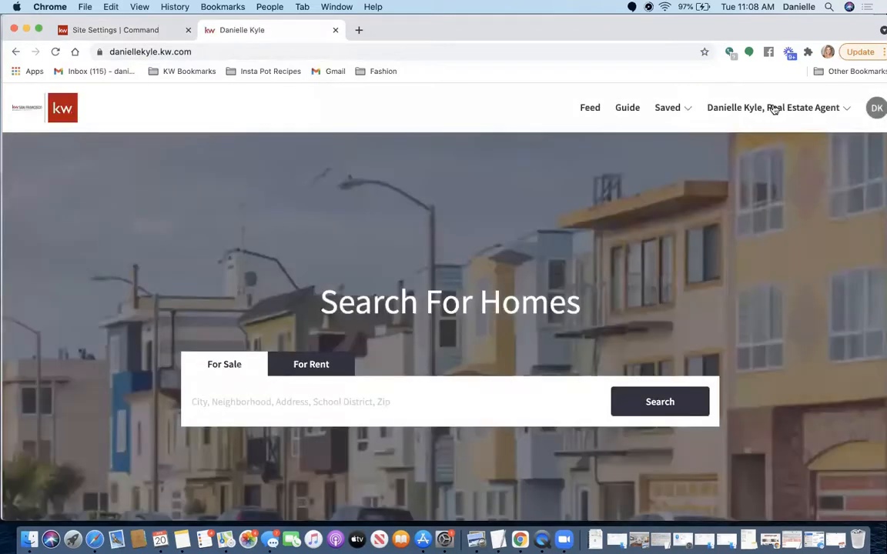
click(772, 108)
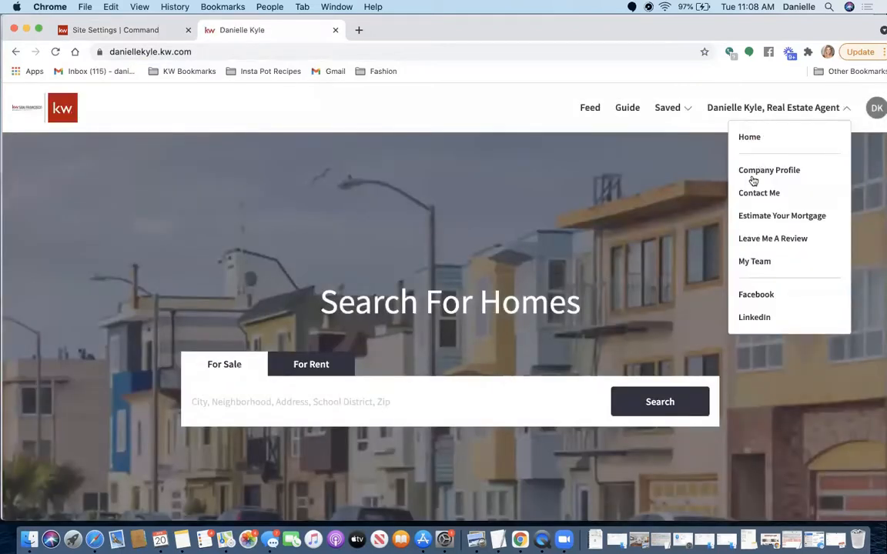
click(75, 31)
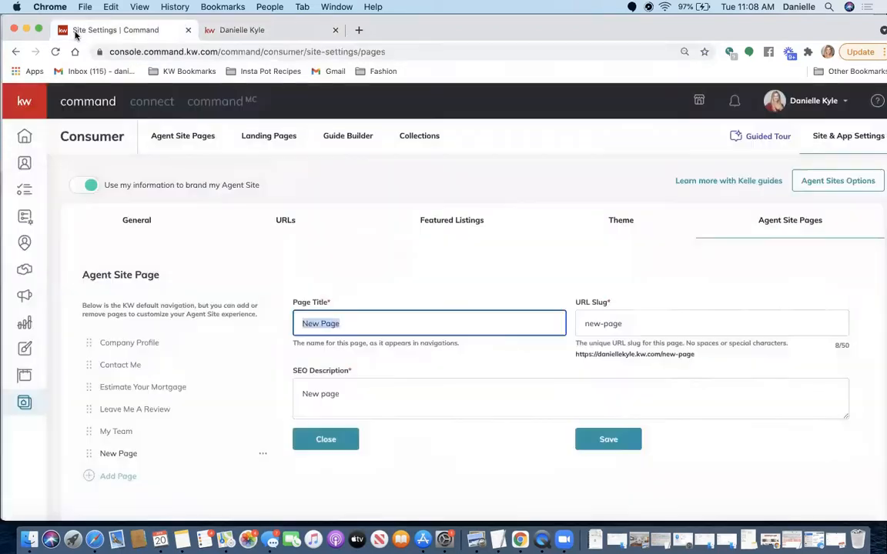
- Set the new page's title to "Leave Me A Review" and its URL slug to "Leave-Me-A-Review"
text(Leav)
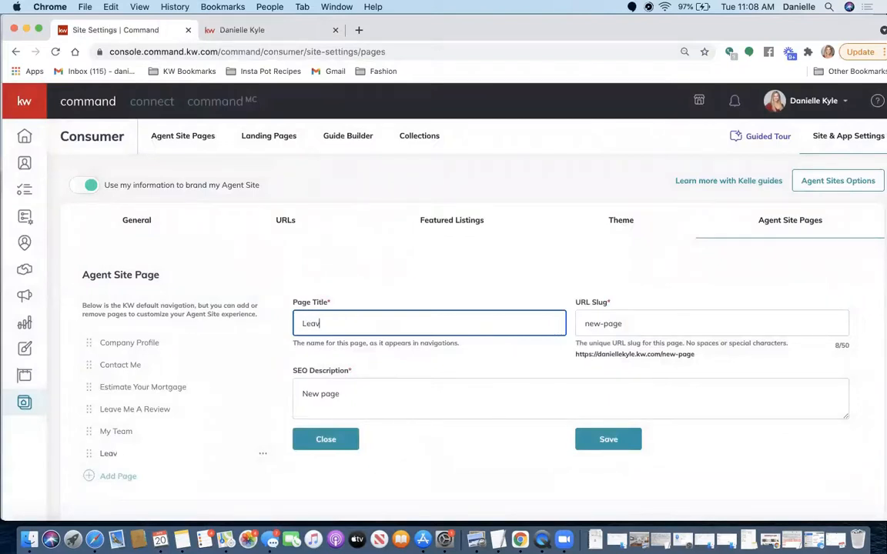
text(e Me A Review)
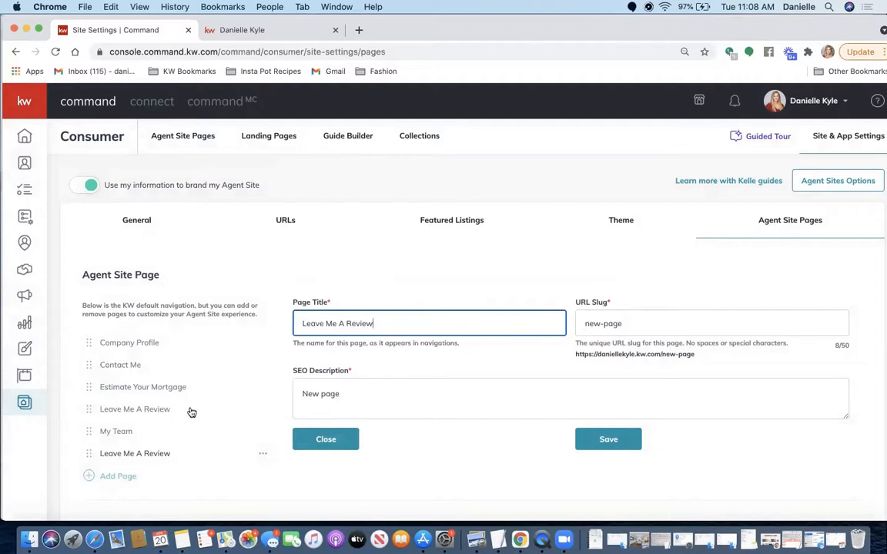
triple_click(624, 324)
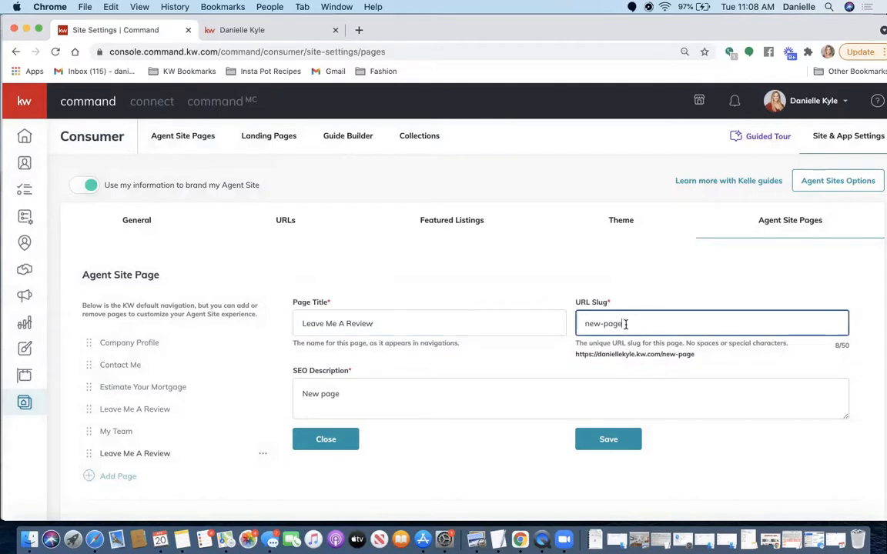
text(Leave-Me-A-Review)
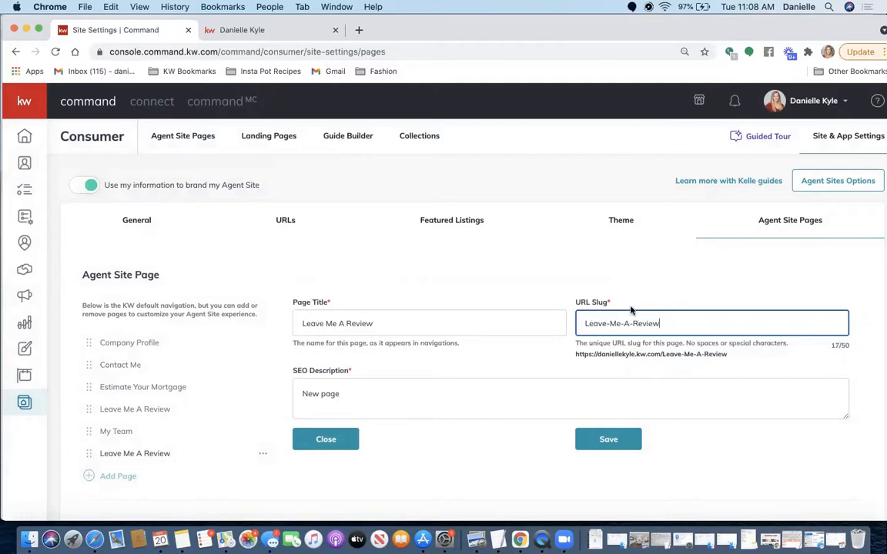
- Set the new page's SEO description to "Leave Me A Review", and close the page entry, discarding its changes
click(372, 404)
key(alt+shift+Left)
key(alt+shift+Left)
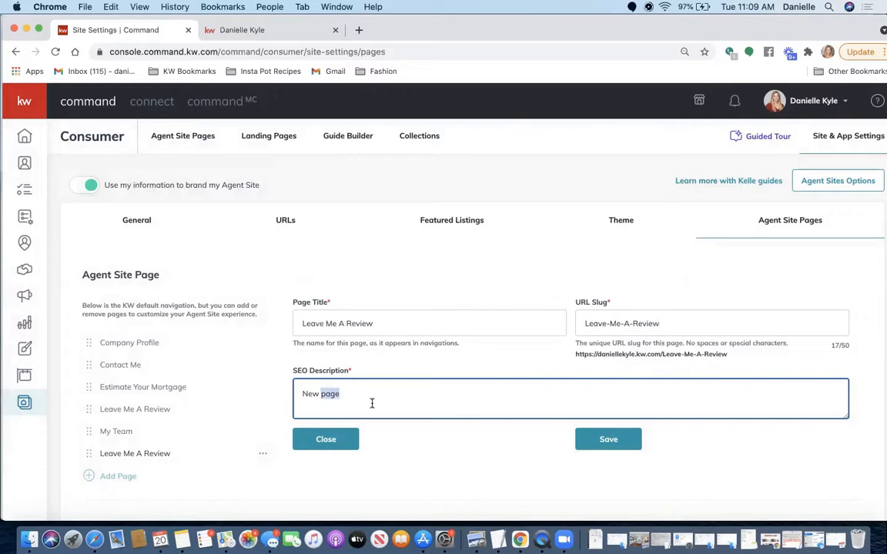
key(BackSpace)
text(Leave Me A Review)
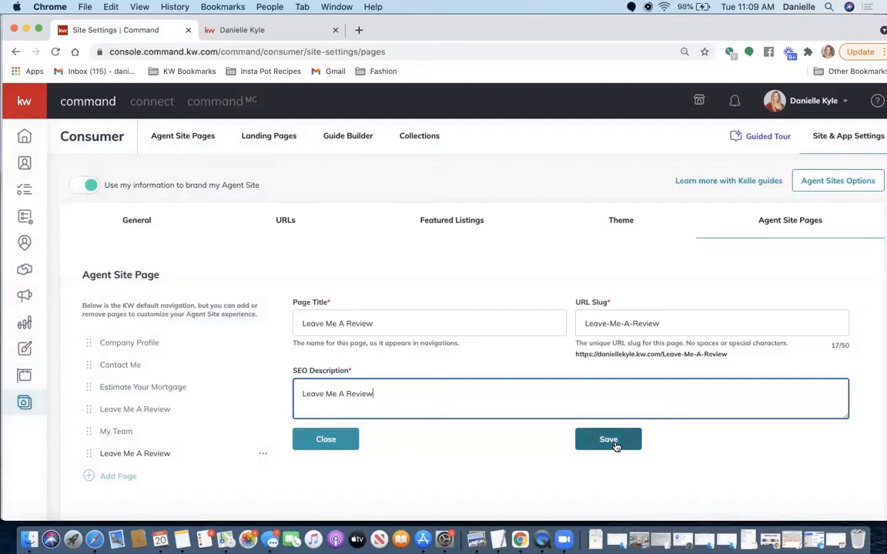
click(337, 445)
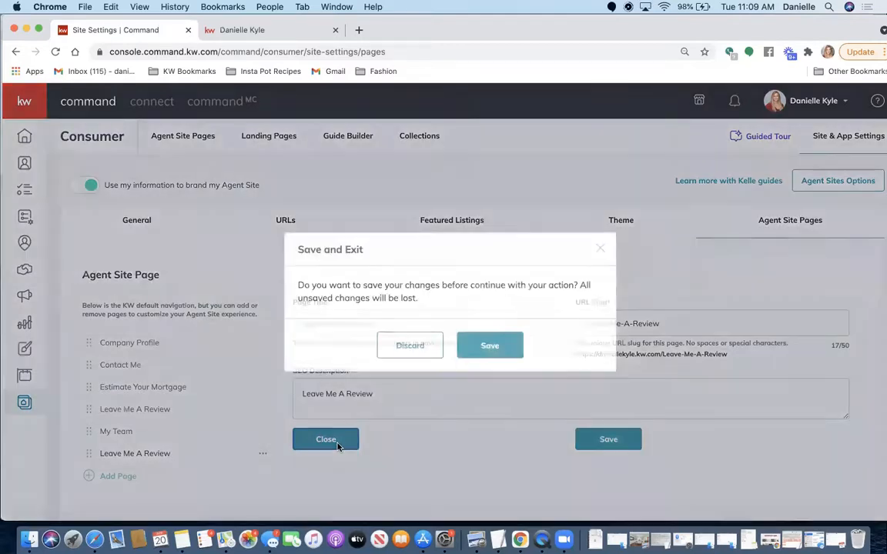
click(414, 345)
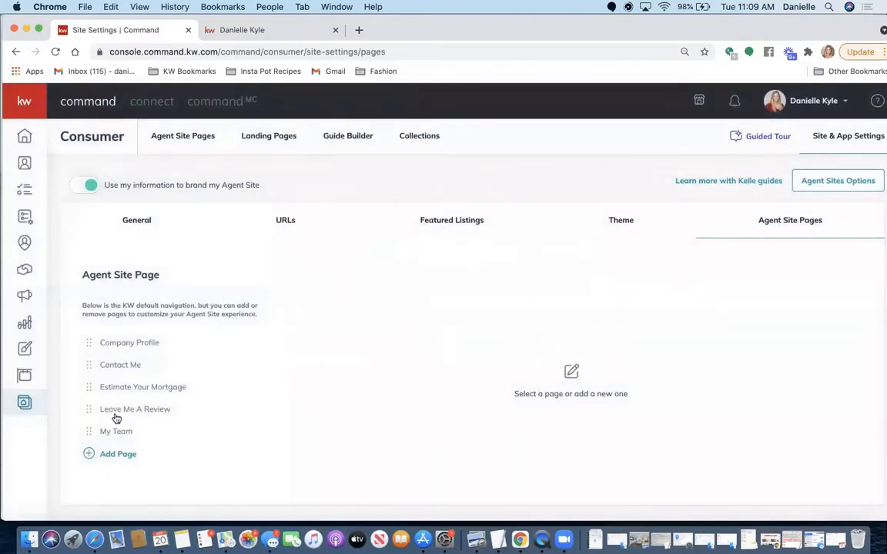
- Move the existing Leave Me A Review page below My Team in the navigation order, and check the live site's menu
drag(88, 409, 83, 440)
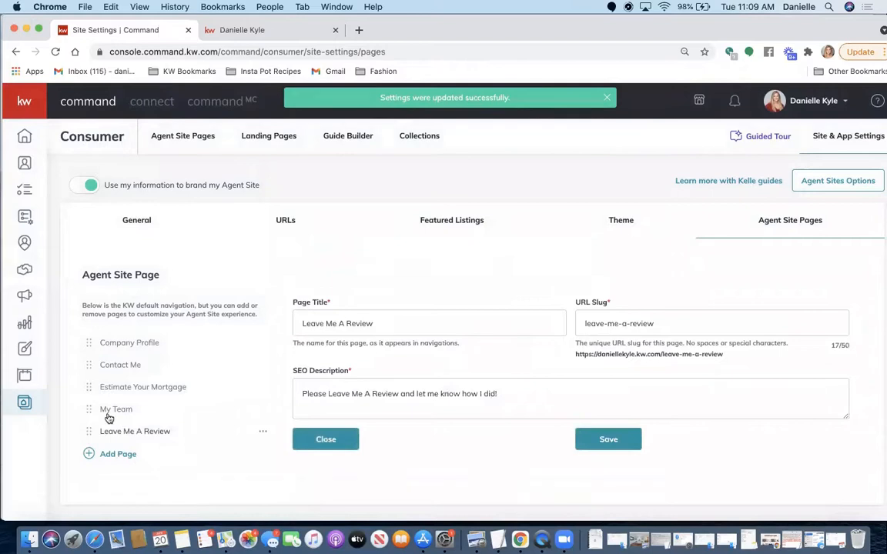
click(216, 31)
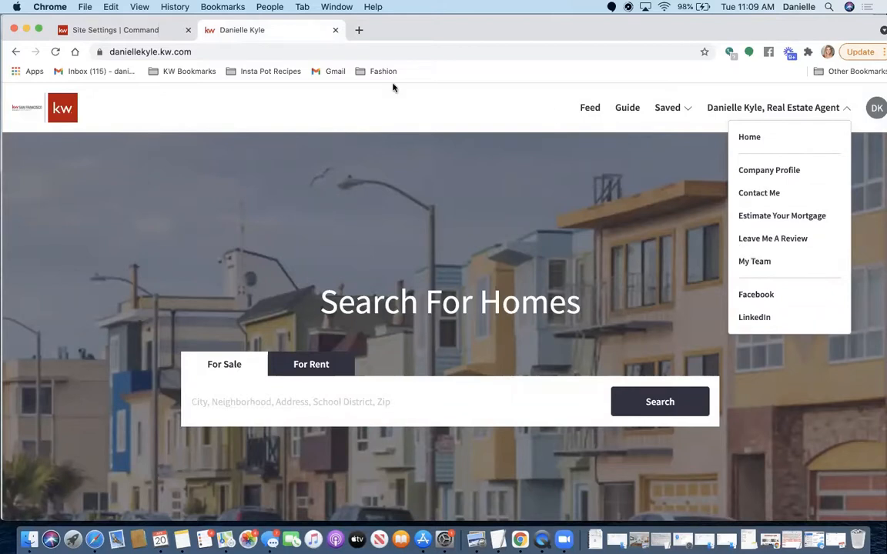
click(99, 32)
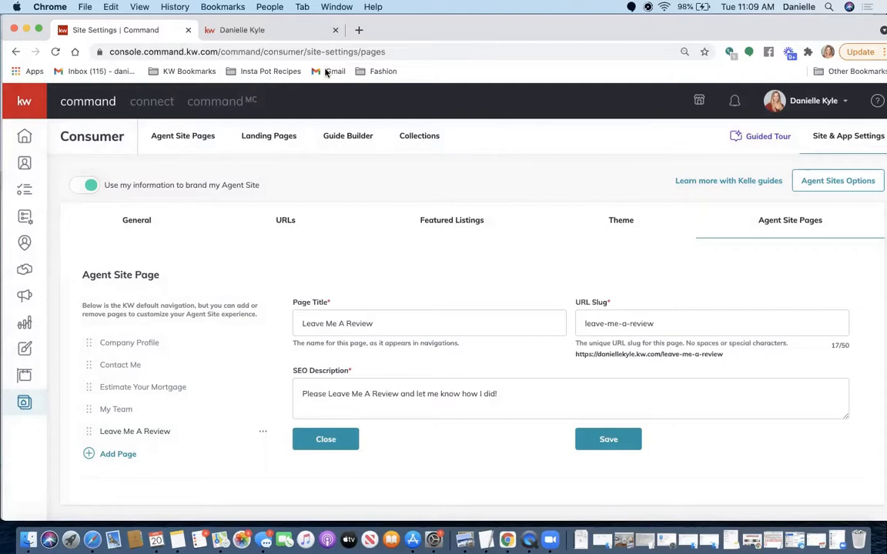
- Open the Leave Me A Review page on the live agent site and examine its client detail fields and star rating
click(282, 35)
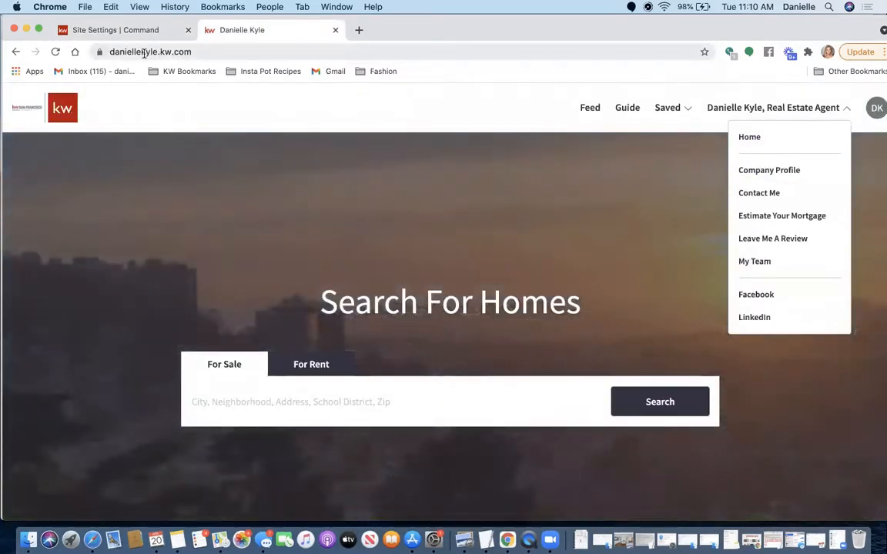
click(761, 239)
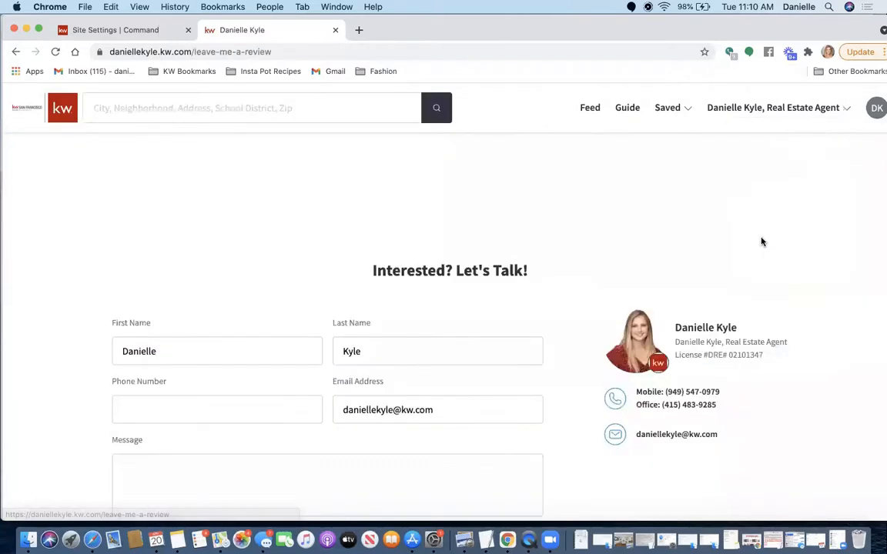
scroll(380, 293, down, 2)
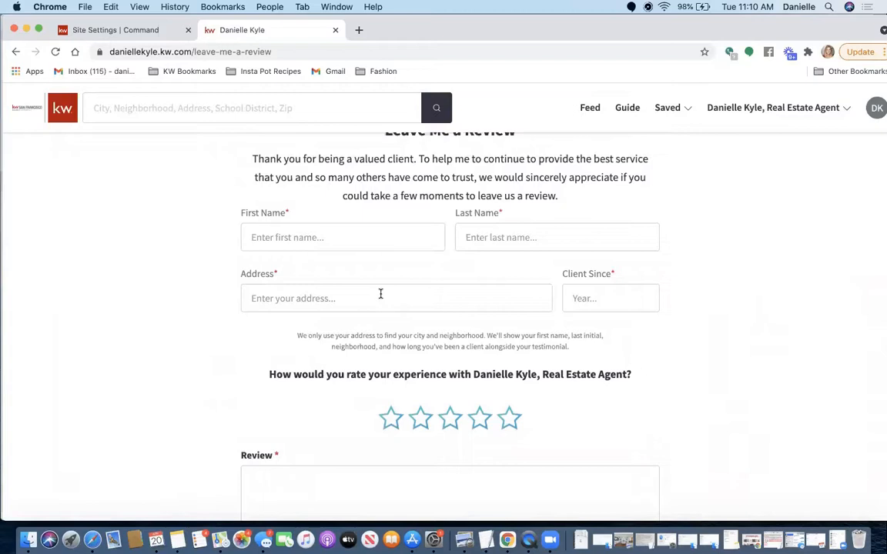
click(315, 247)
scroll(415, 305, down, 3)
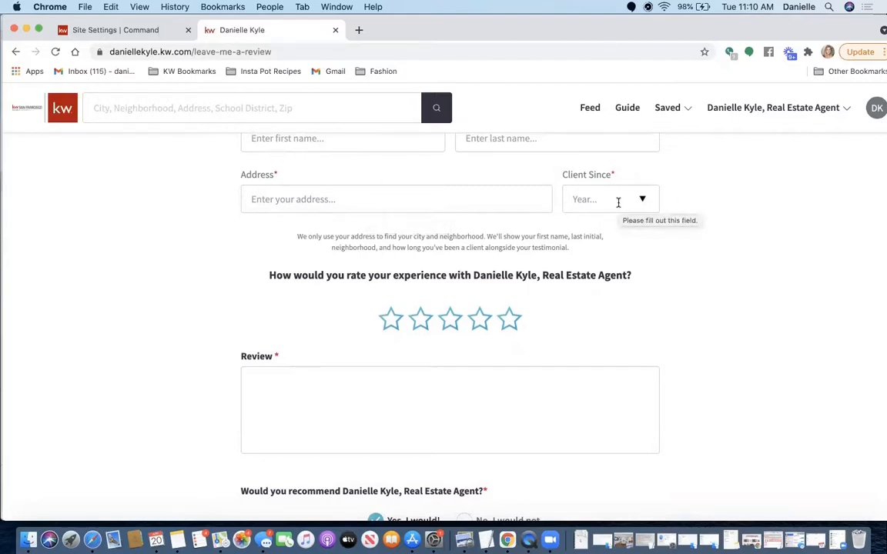
click(492, 323)
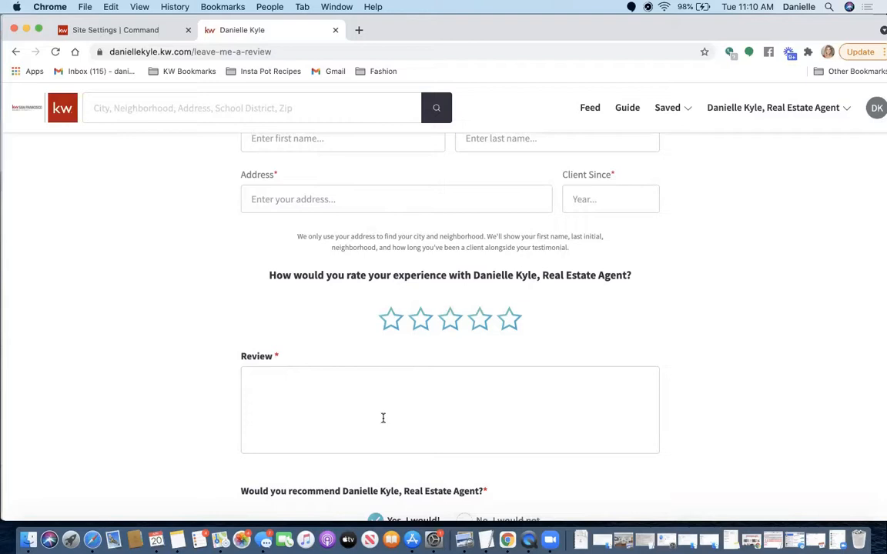
- Examine the published review form from its headline down to the recommendation question and testimonial preview option
scroll(383, 418, up, 5)
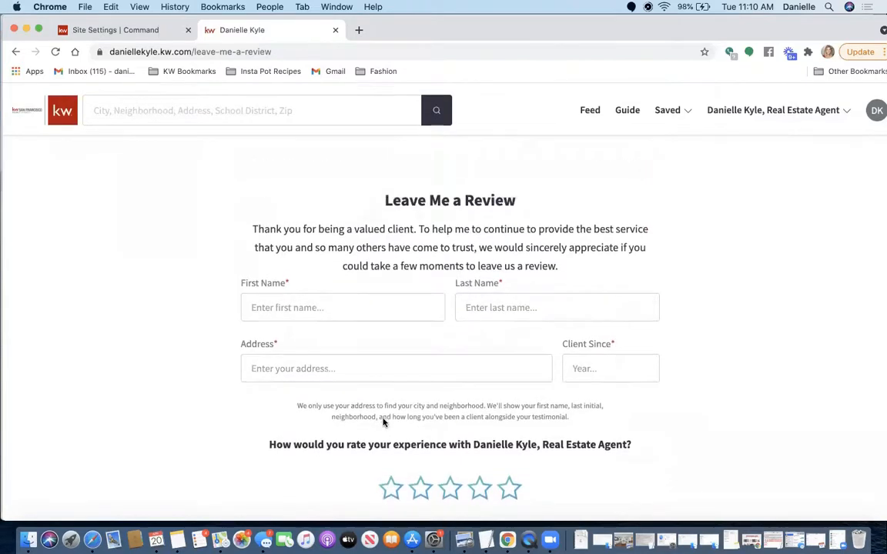
scroll(388, 419, down, 2)
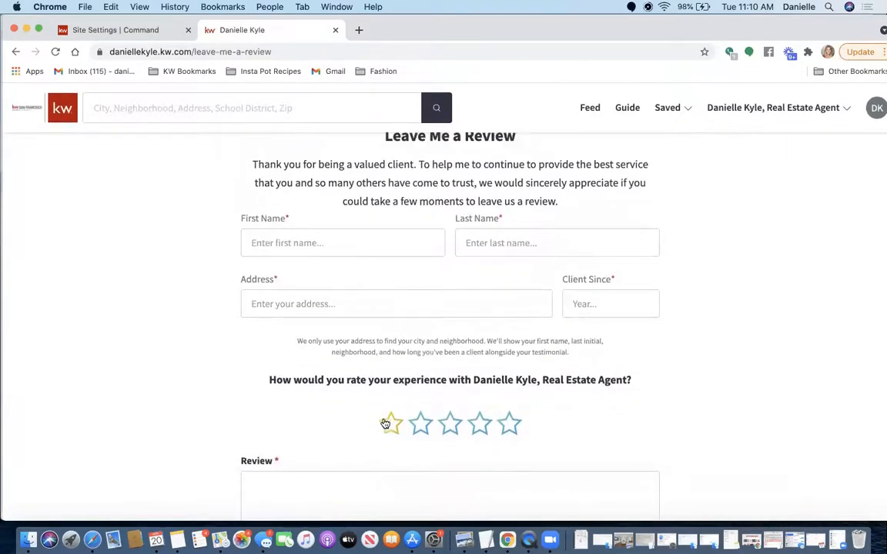
scroll(382, 164, up, 3)
scroll(436, 253, down, 8)
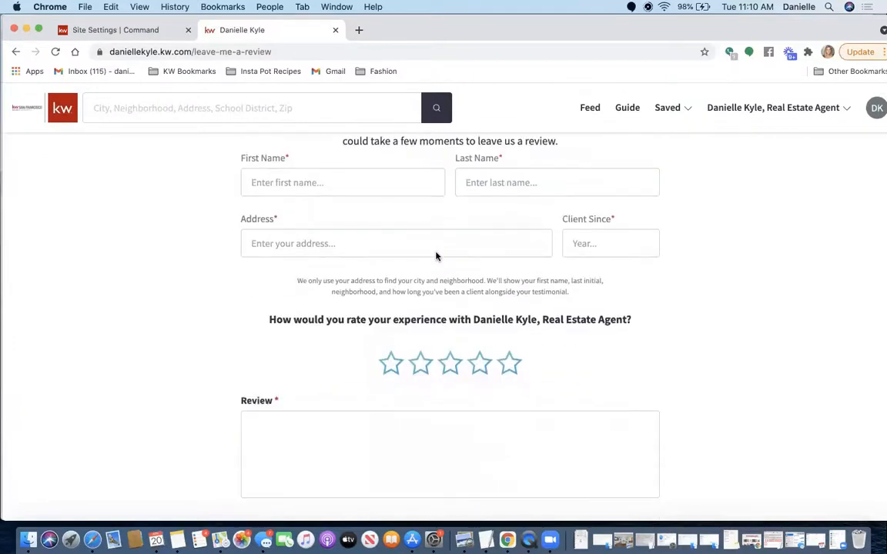
scroll(436, 251, down, 1)
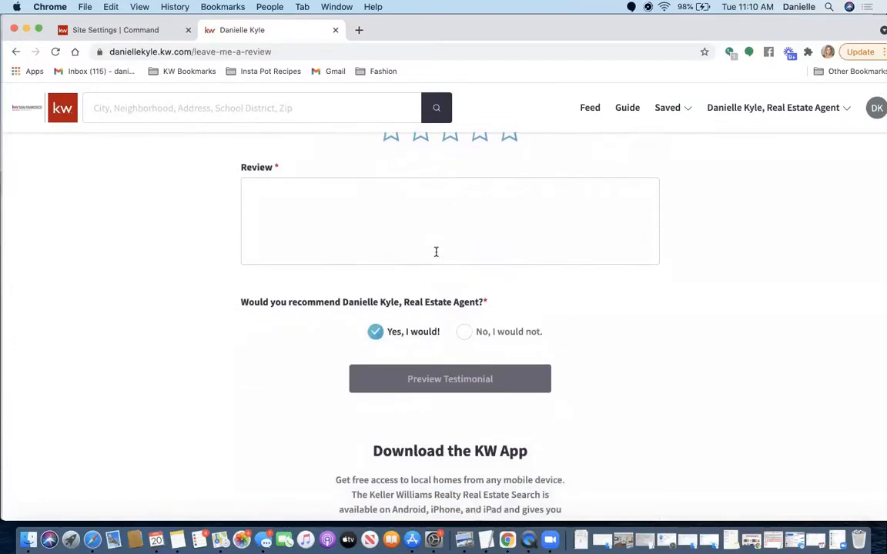
scroll(436, 252, down, 4)
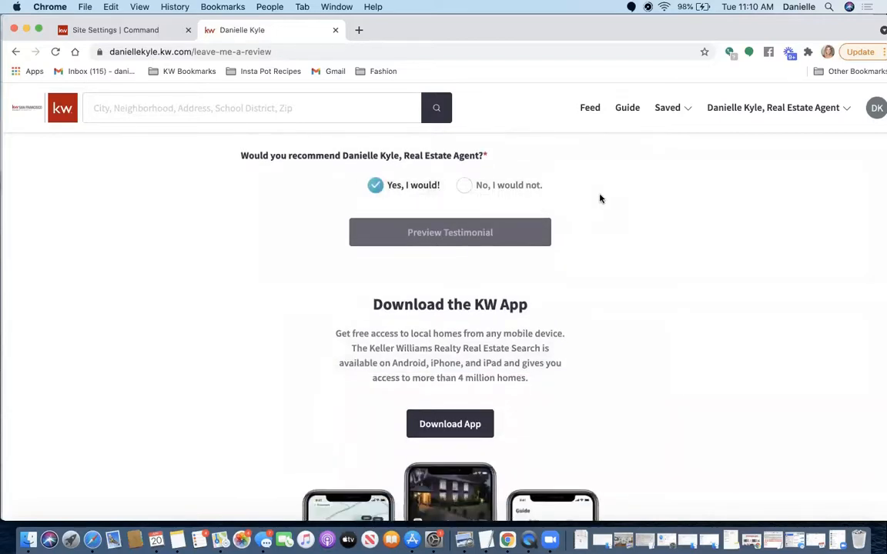
scroll(599, 198, up, 13)
- Return to the Command site's Agent Site Pages list and create a new sub-page on the agent site
click(138, 31)
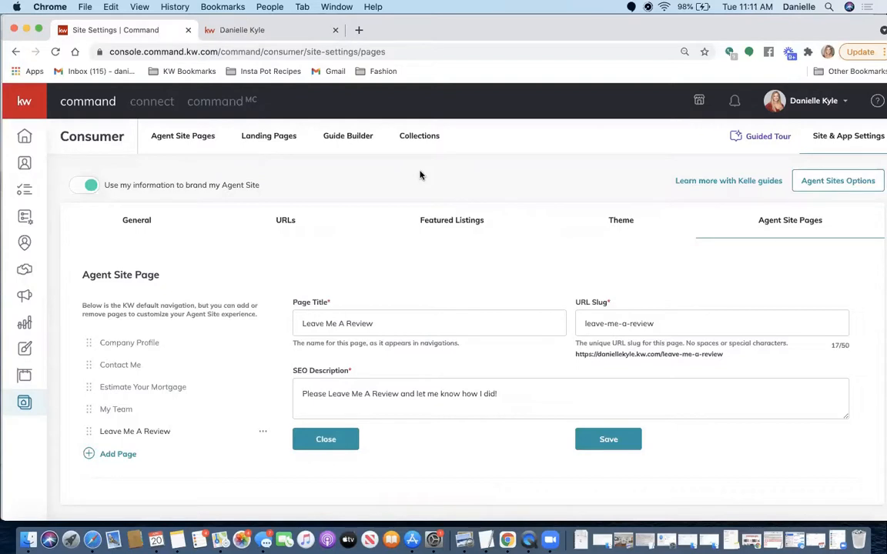
click(178, 142)
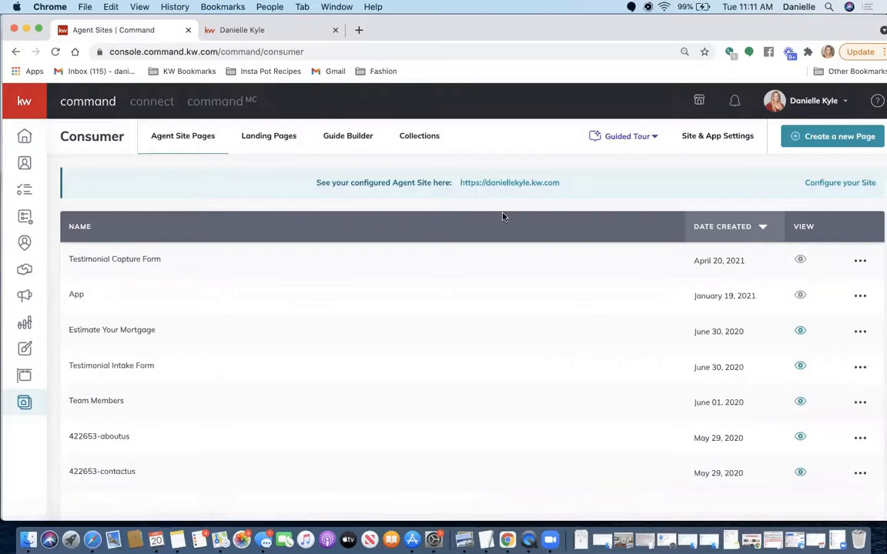
click(809, 139)
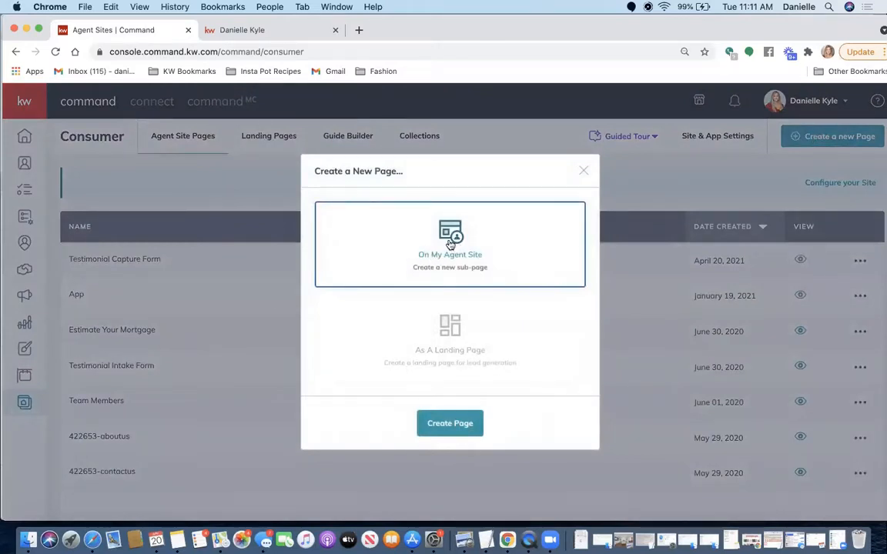
click(445, 430)
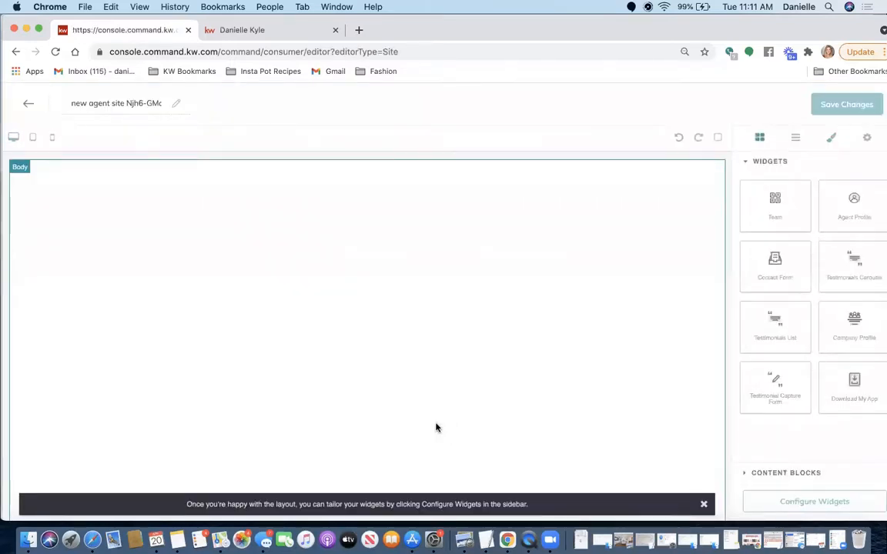
- Name the new agent site page "Testimonials List"
click(142, 102)
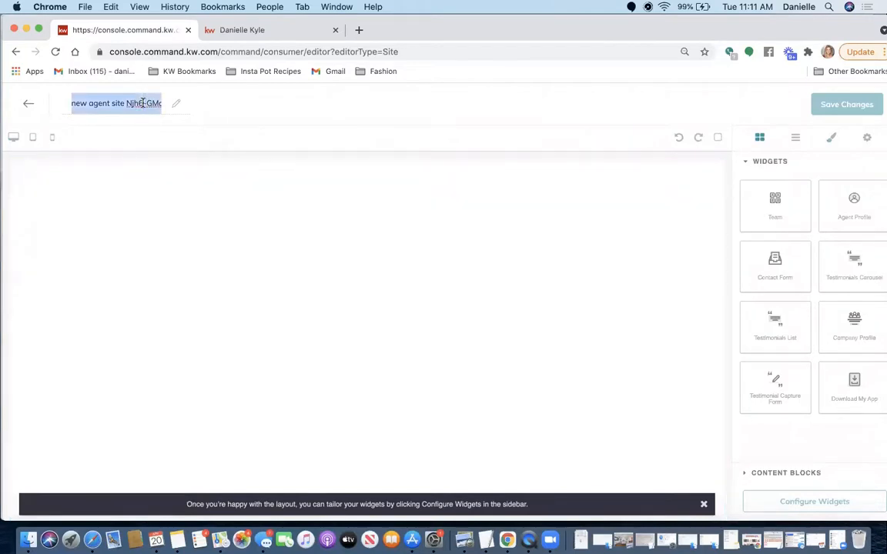
text(Testimonia)
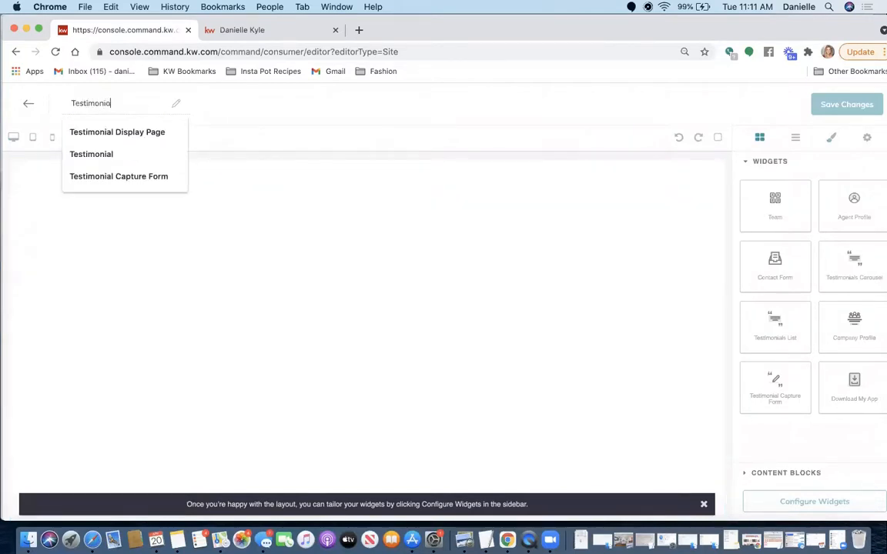
text(ls List)
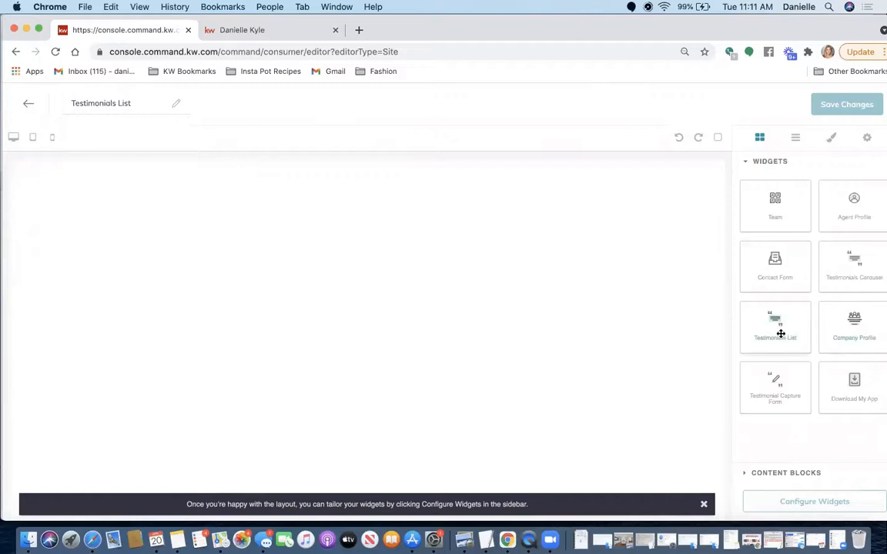
- Place the Testimonials List widget on the page to preview its layout, and delete it
drag(781, 333, 530, 349)
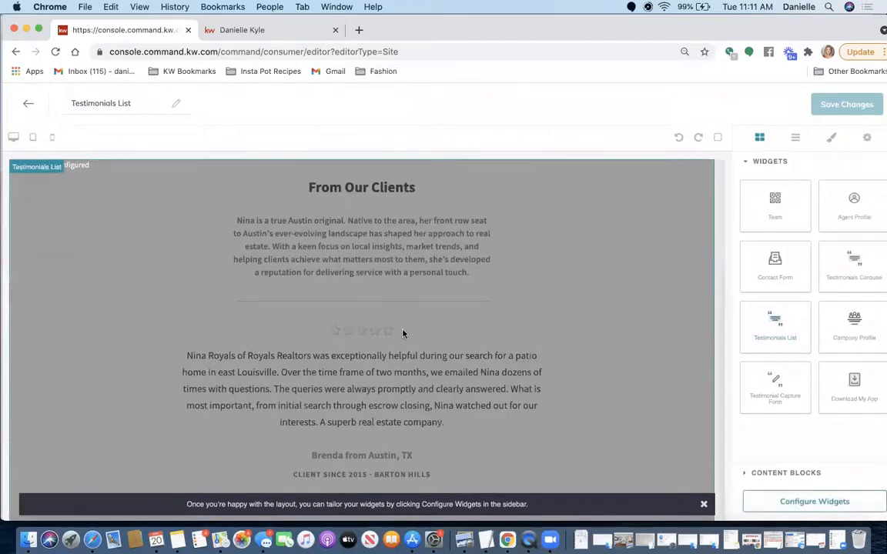
scroll(375, 355, down, 5)
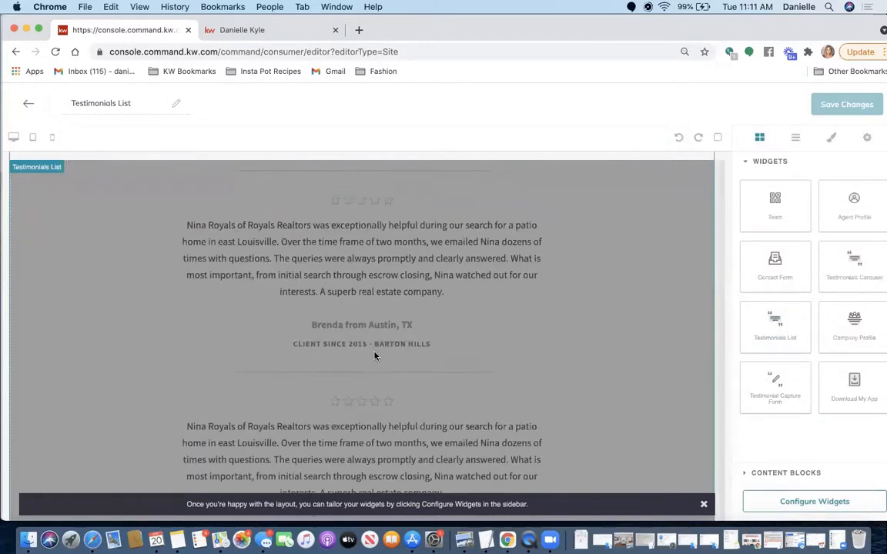
scroll(375, 356, down, 4)
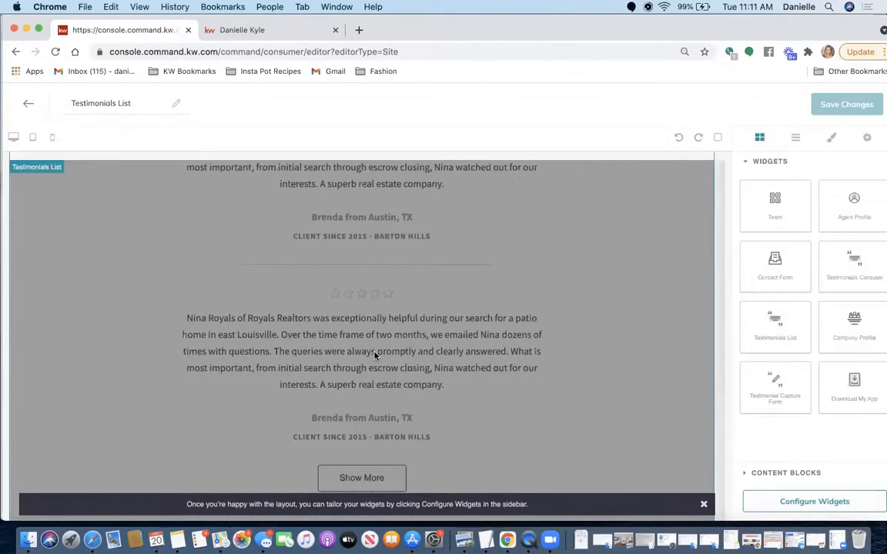
click(615, 311)
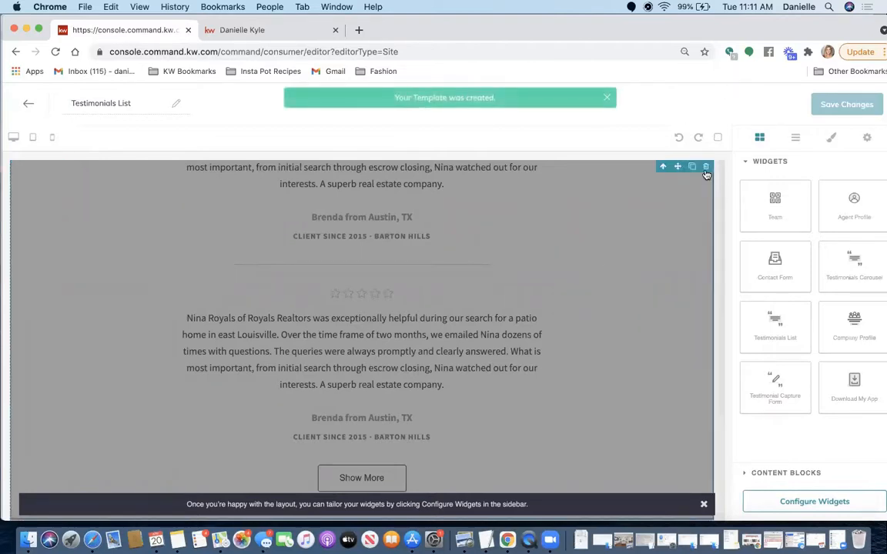
click(705, 166)
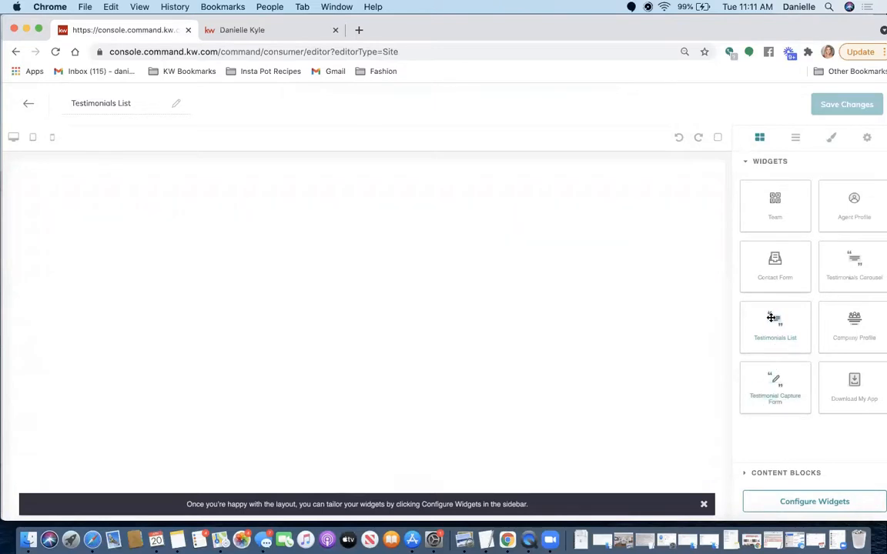
- Add the Testimonials Carousel widget to the empty page body and review its sample layout
drag(854, 272, 461, 352)
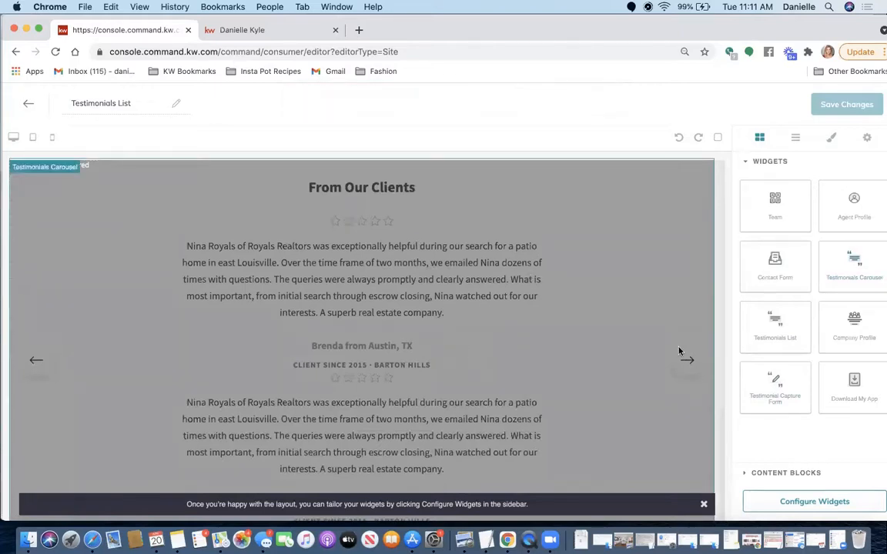
scroll(479, 393, down, 5)
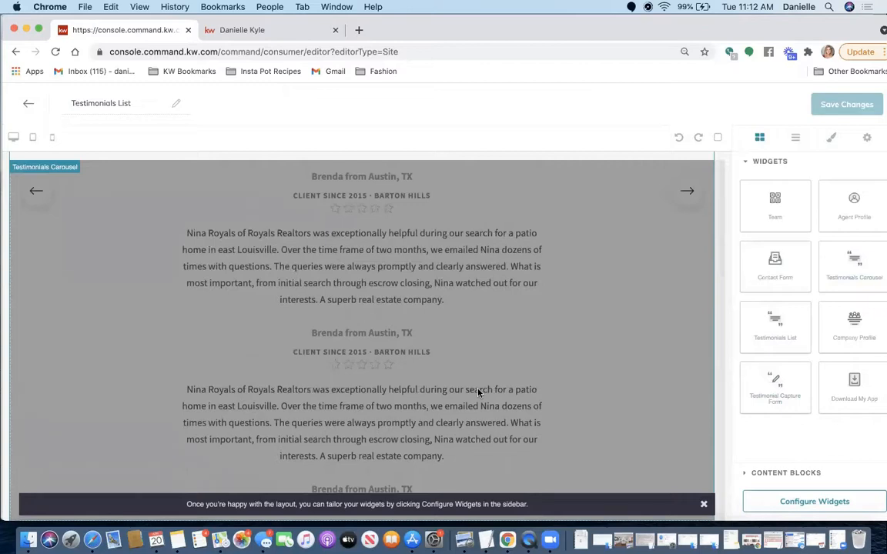
scroll(478, 393, up, 1)
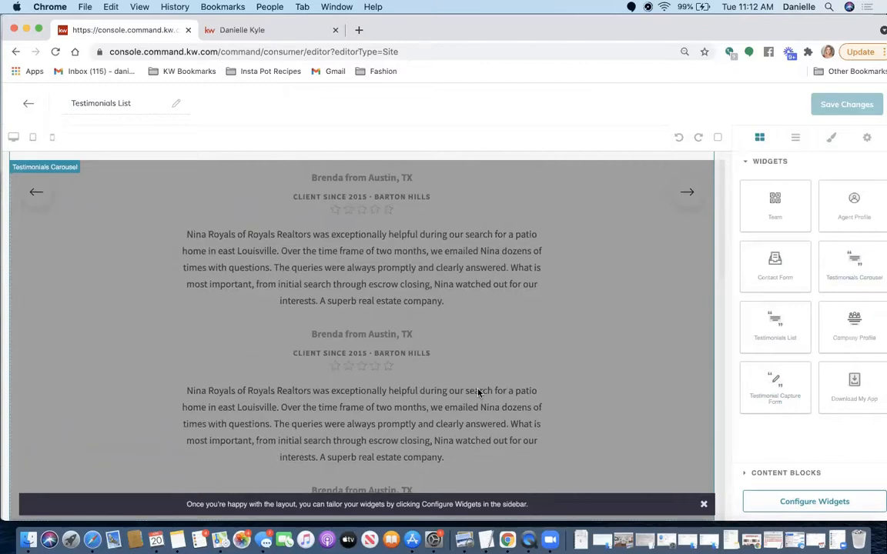
scroll(478, 393, up, 5)
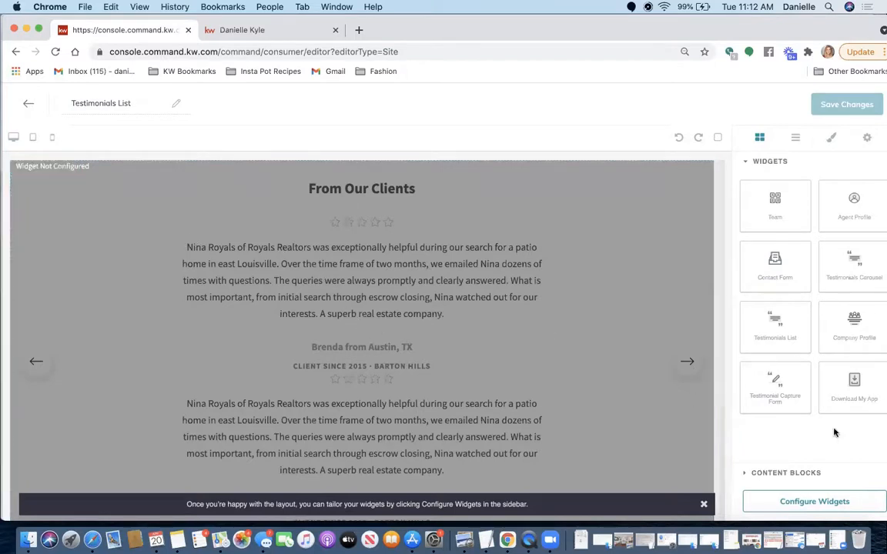
- Open the carousel widget's configuration and set its headline to "What My Clients Say About Me"
click(808, 502)
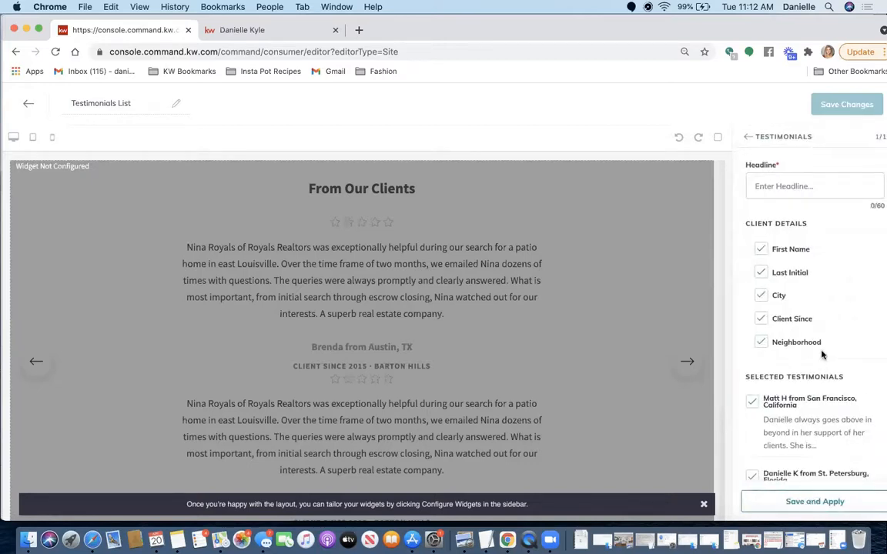
scroll(822, 354, down, 2)
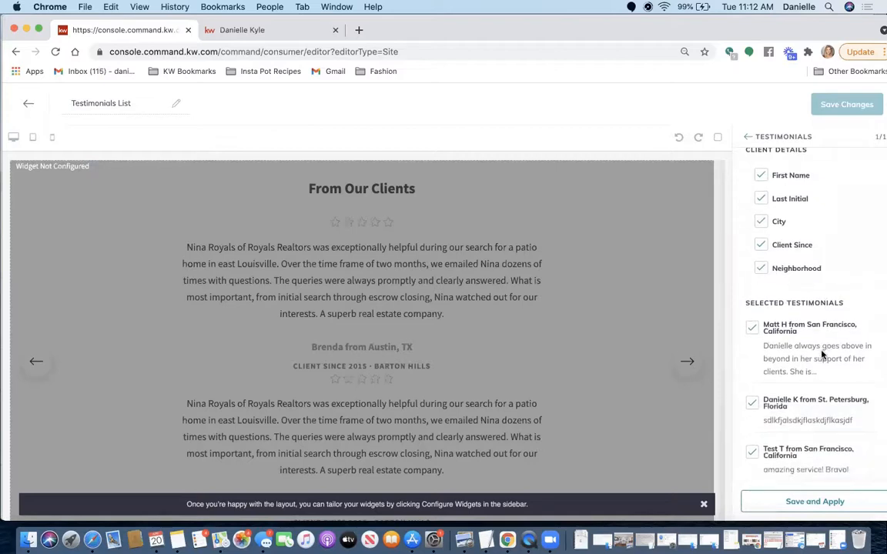
scroll(822, 354, up, 2)
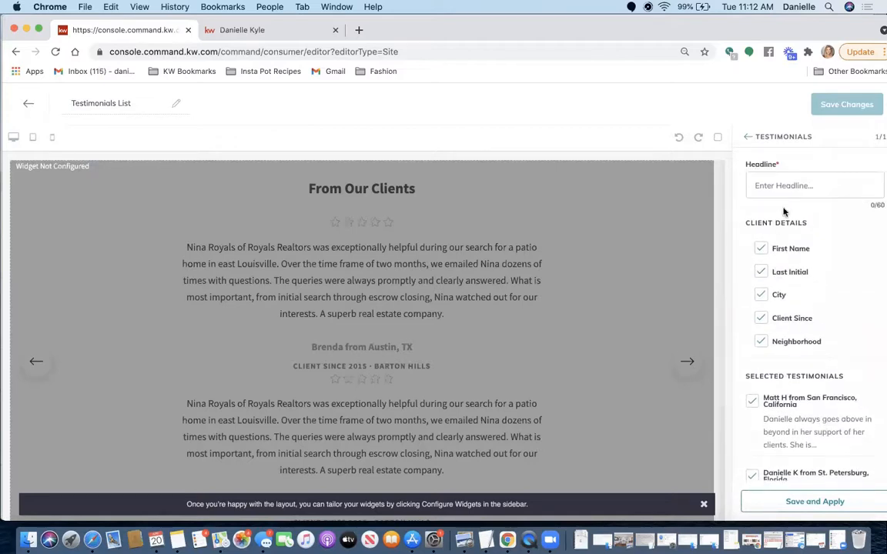
click(770, 190)
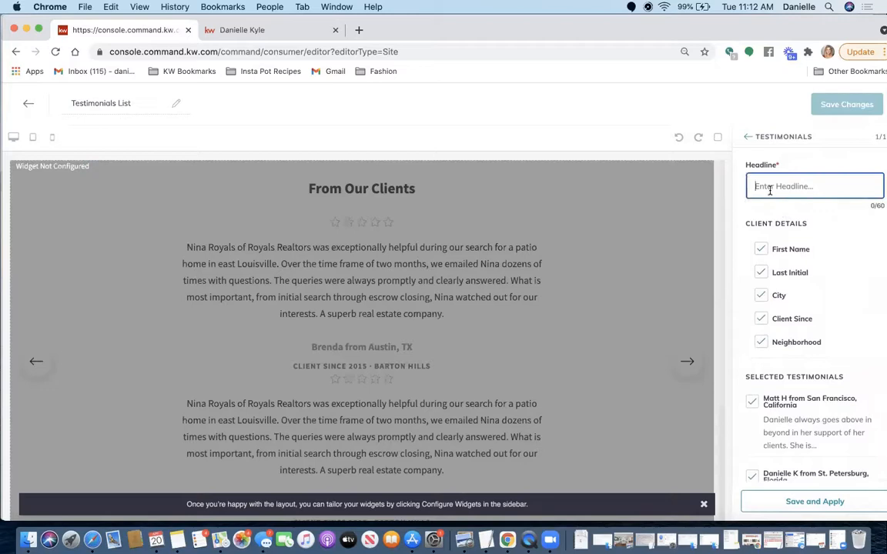
text(What My Clients Say About Me)
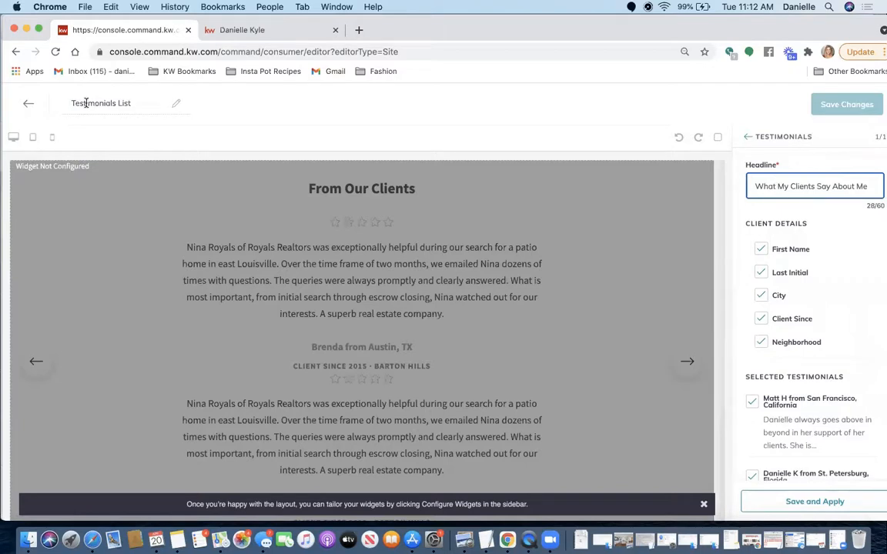
- Rename the page "Testimonials Carousel"
click(128, 105)
drag(140, 104, 119, 104)
text(Carousel)
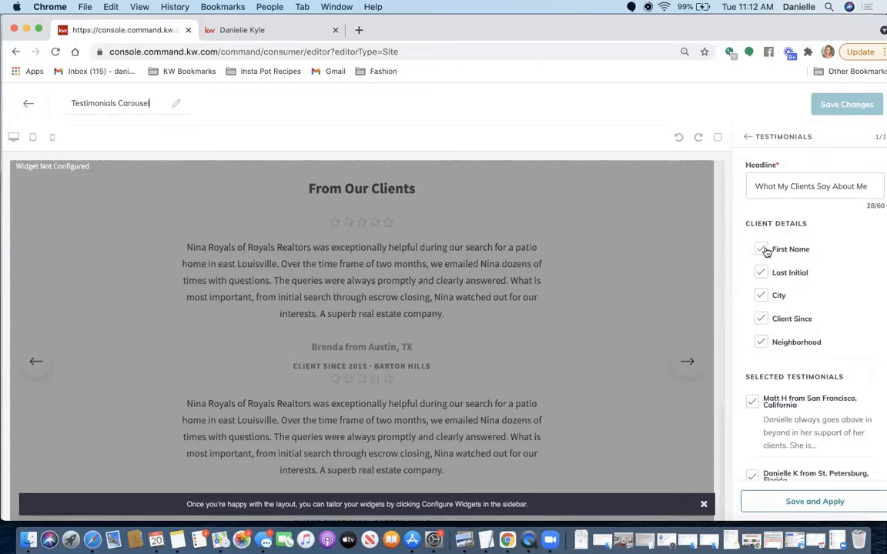
- Exclude Last Initial from the carousel's client details, and check the fields of the live review form
scroll(828, 313, down, 2)
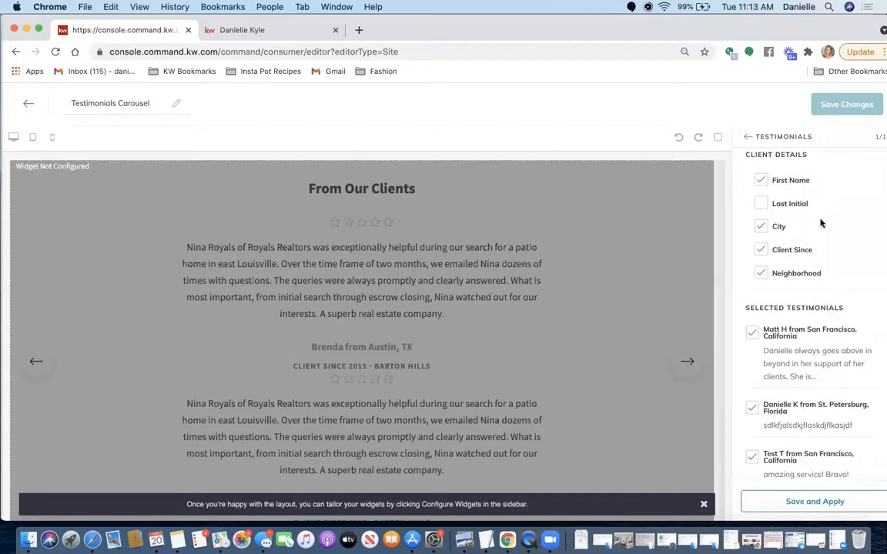
scroll(821, 223, down, 3)
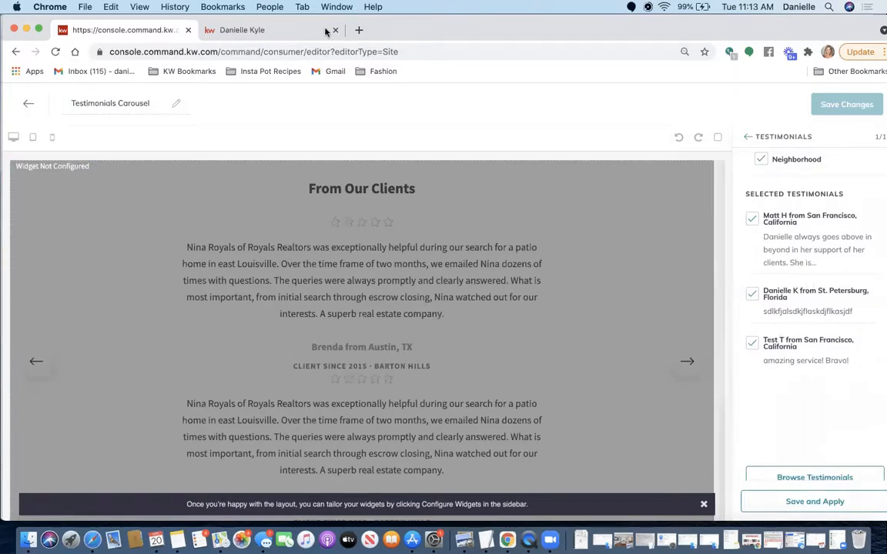
click(198, 25)
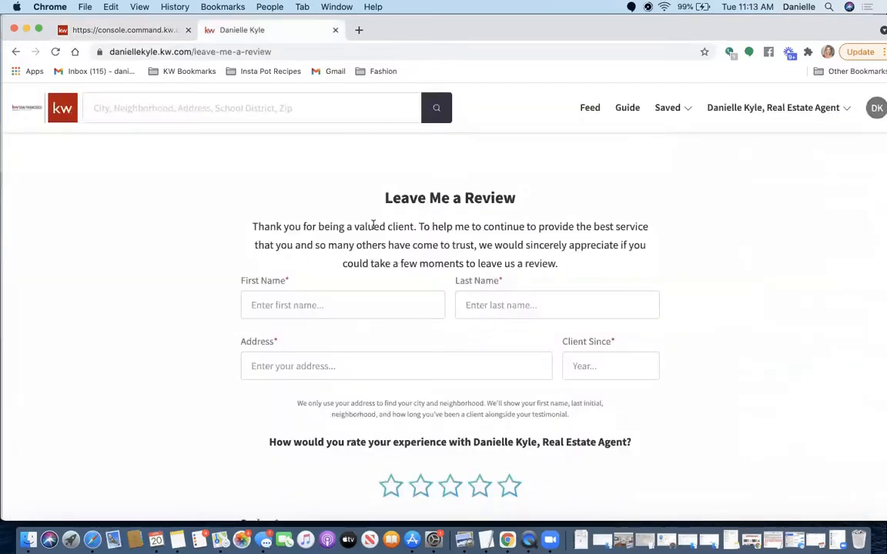
click(123, 30)
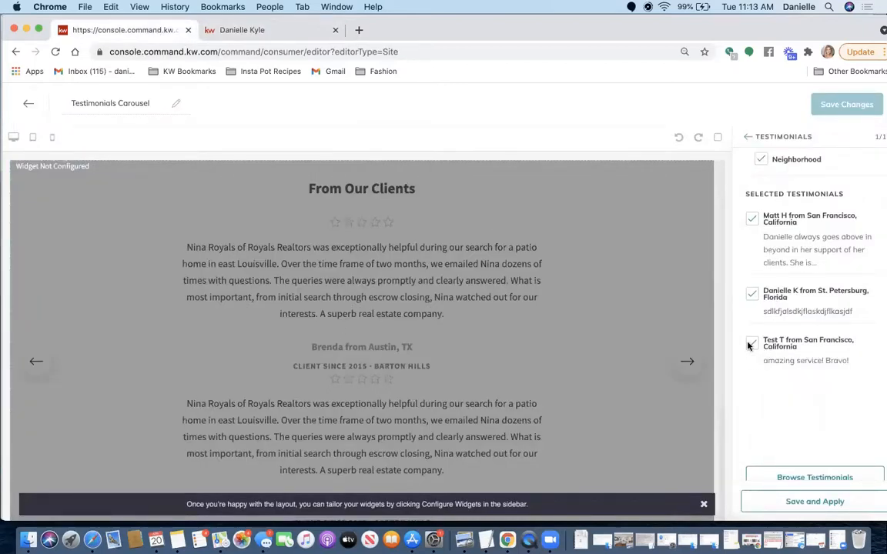
- Deselect and reselect the St. Petersburg testimonial, and revisit the client name fields on the live review form
click(752, 296)
click(752, 295)
click(239, 31)
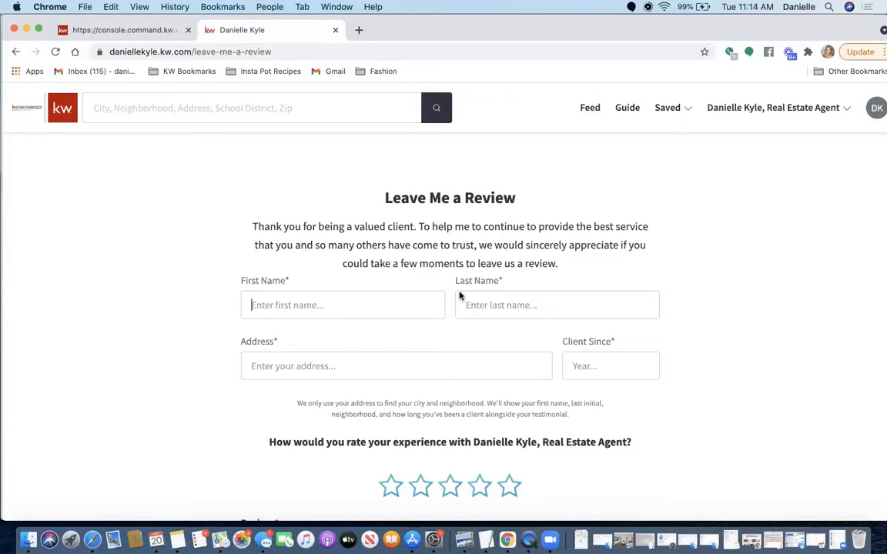
click(157, 32)
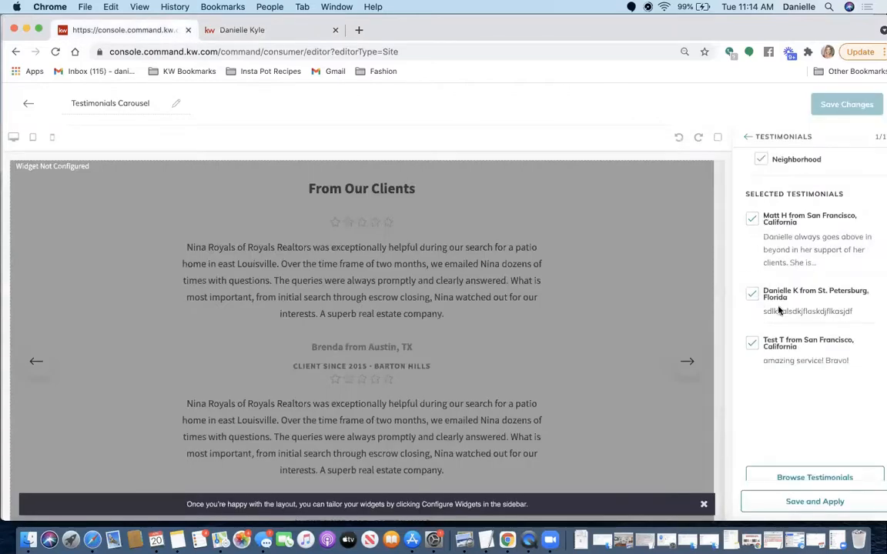
- Save and apply the carousel's configuration with all the listed testimonials selected
scroll(859, 420, down, 1)
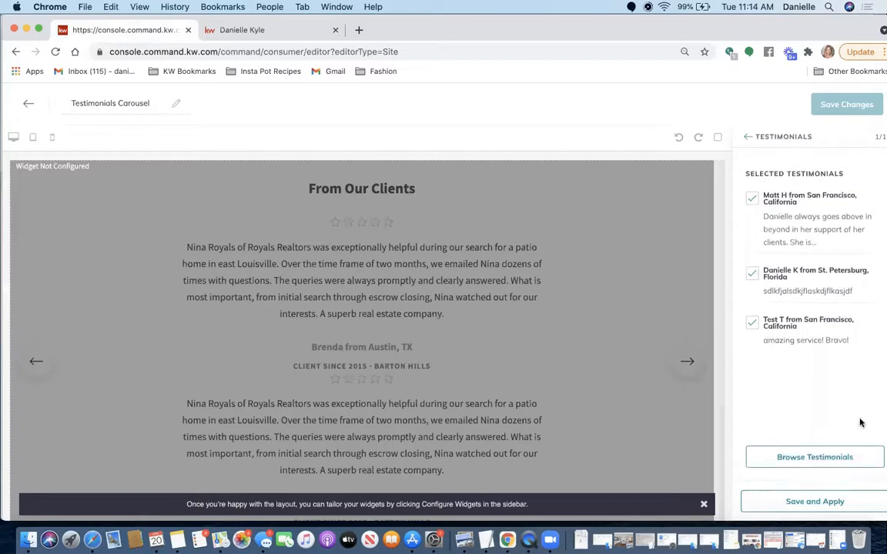
click(823, 503)
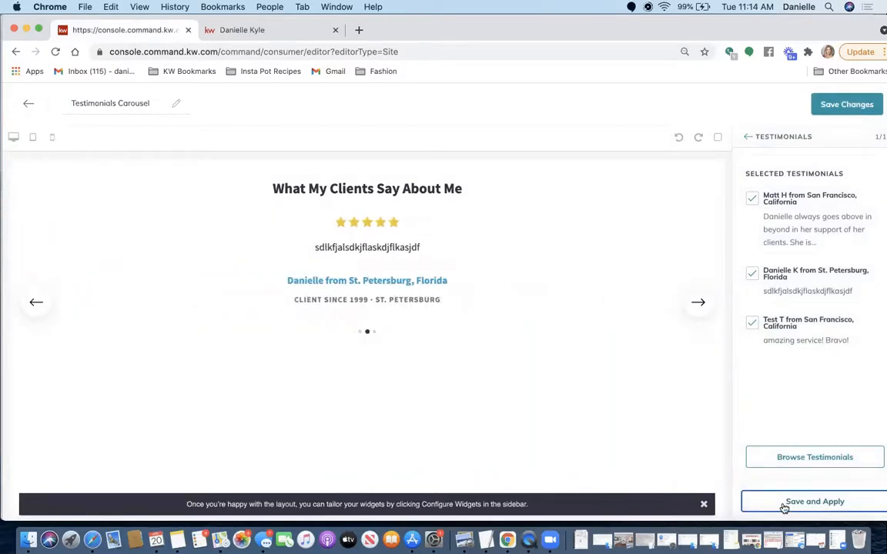
- Cycle forward through the client testimonials in the configured carousel to examine how each one displays
click(698, 302)
click(698, 303)
click(698, 302)
click(698, 303)
click(698, 303)
click(698, 302)
click(698, 302)
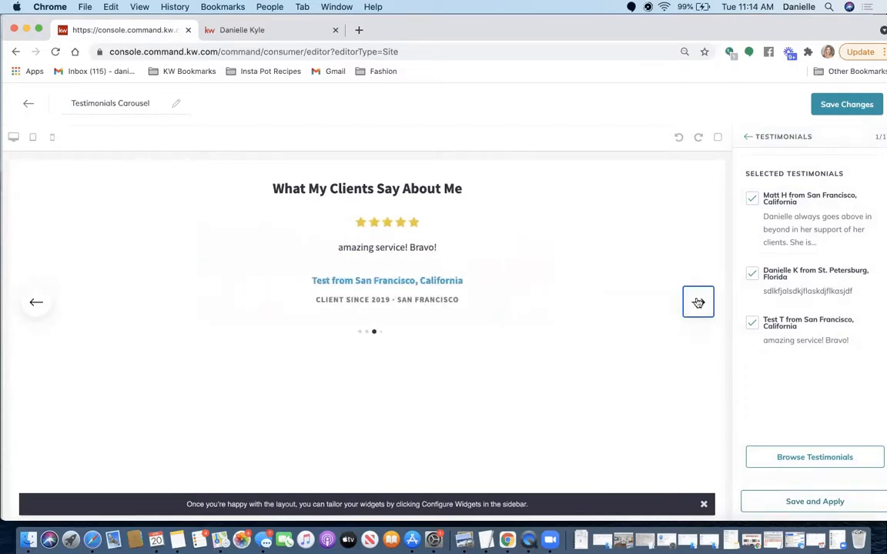
click(698, 303)
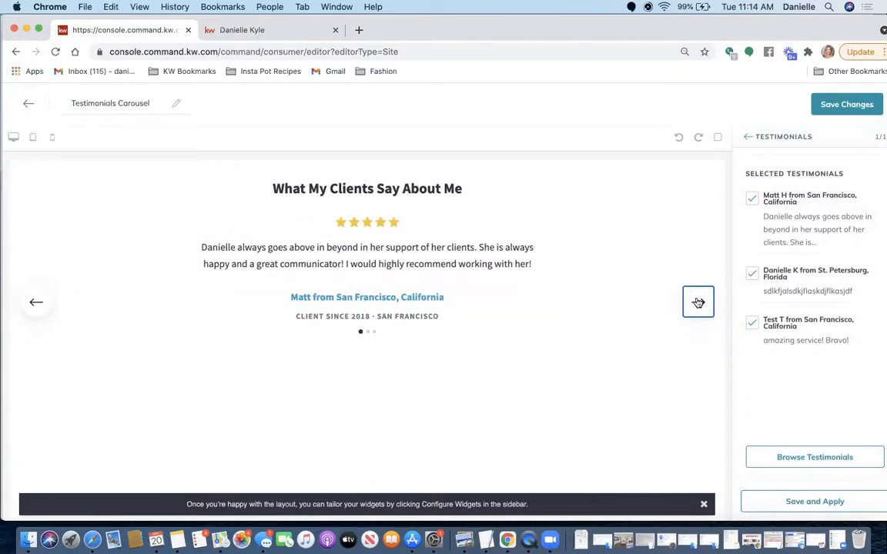
click(703, 302)
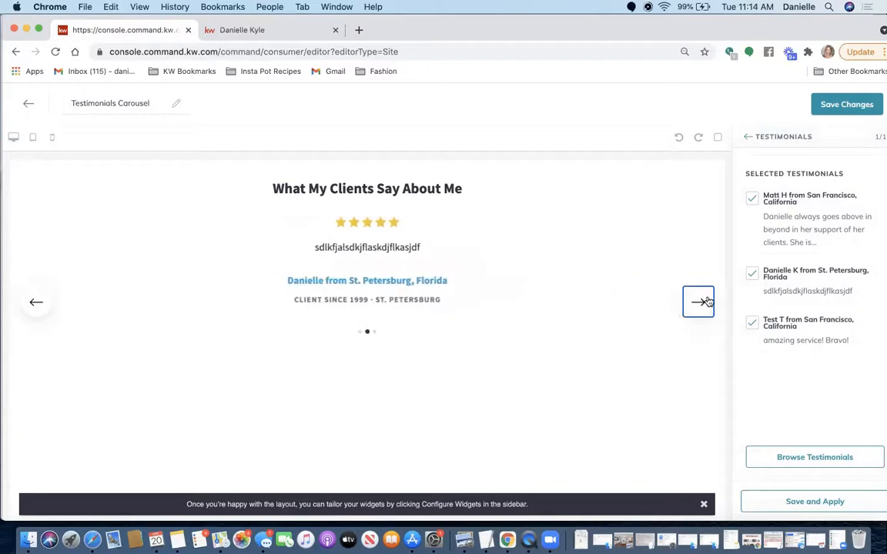
click(703, 302)
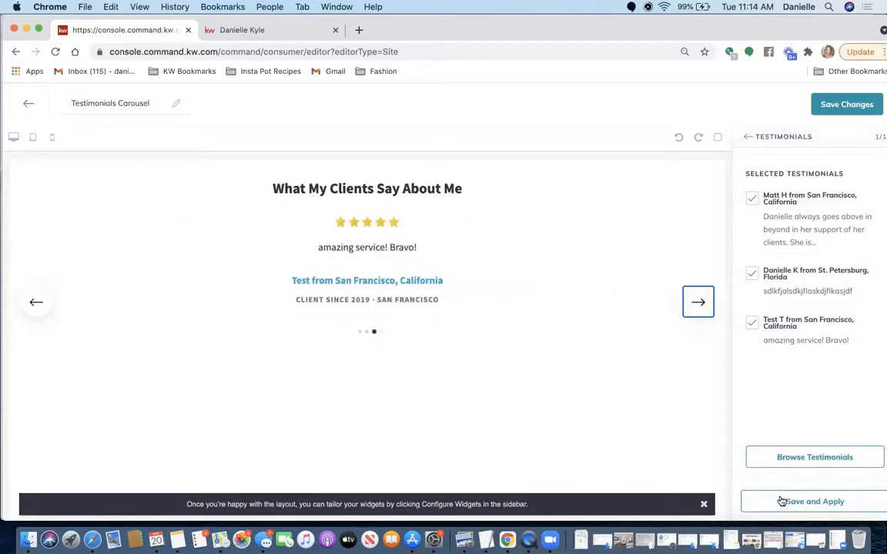
- Save the carousel page, continue to the site settings, and add Testimonials Carousel as a new agent site page
click(850, 107)
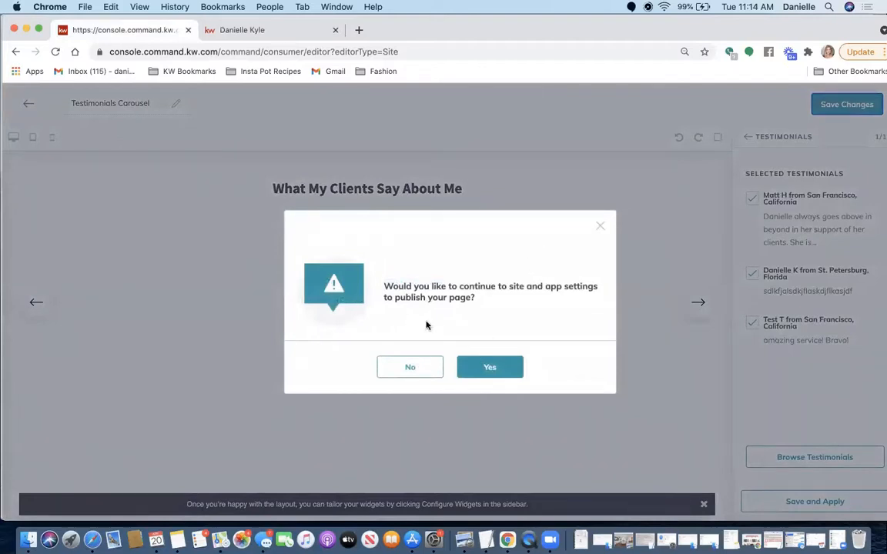
click(486, 369)
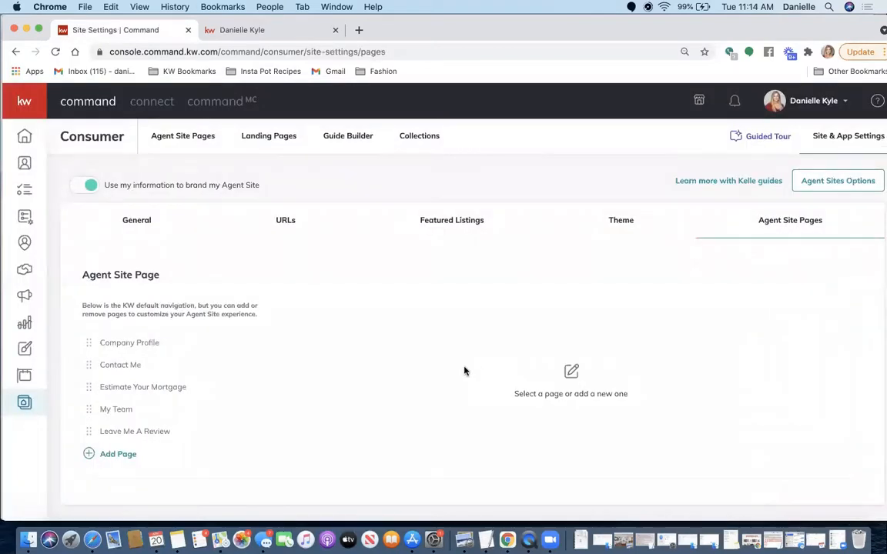
click(108, 456)
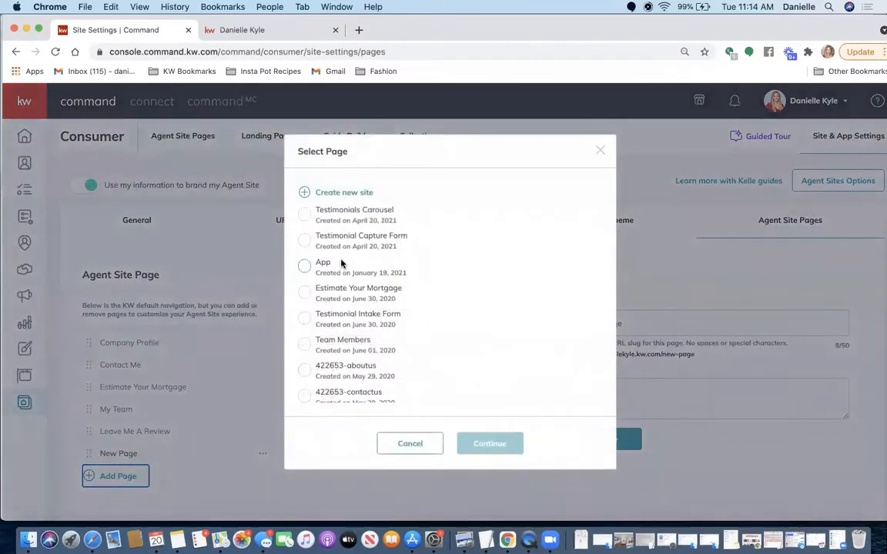
click(305, 214)
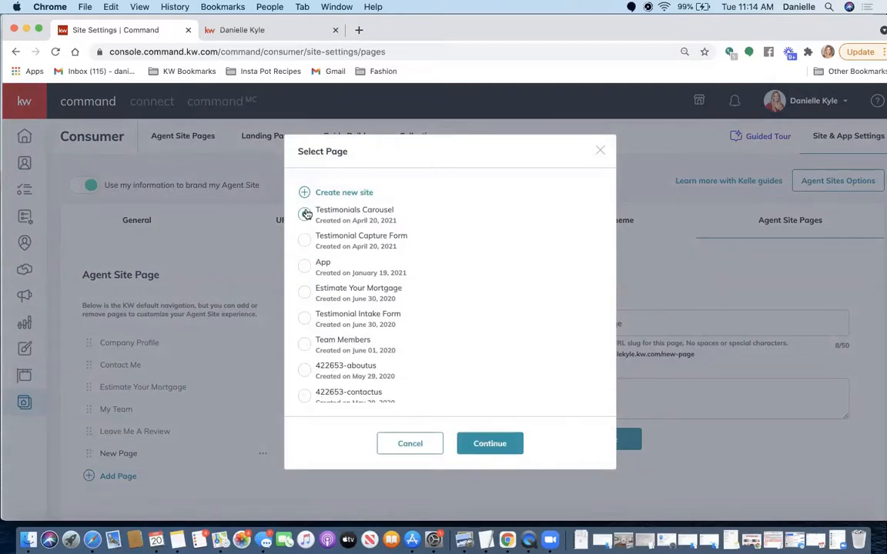
click(471, 443)
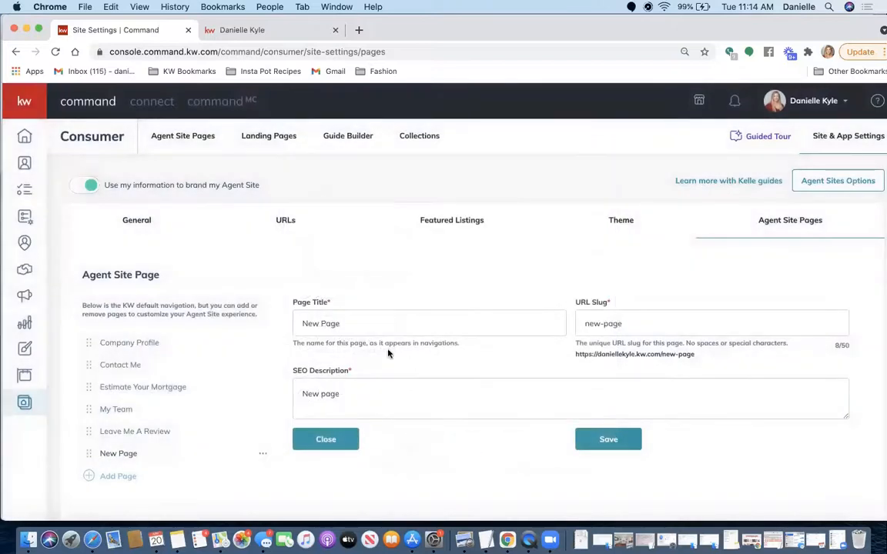
- Title the new page What My Clients Say About Me and set its URL slug to what-my-clients-say
drag(366, 324, 285, 329)
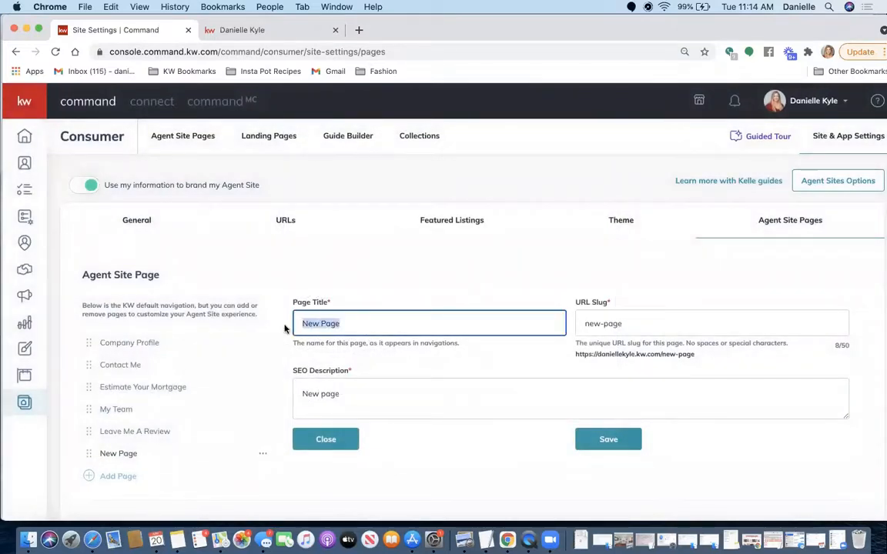
text(What M)
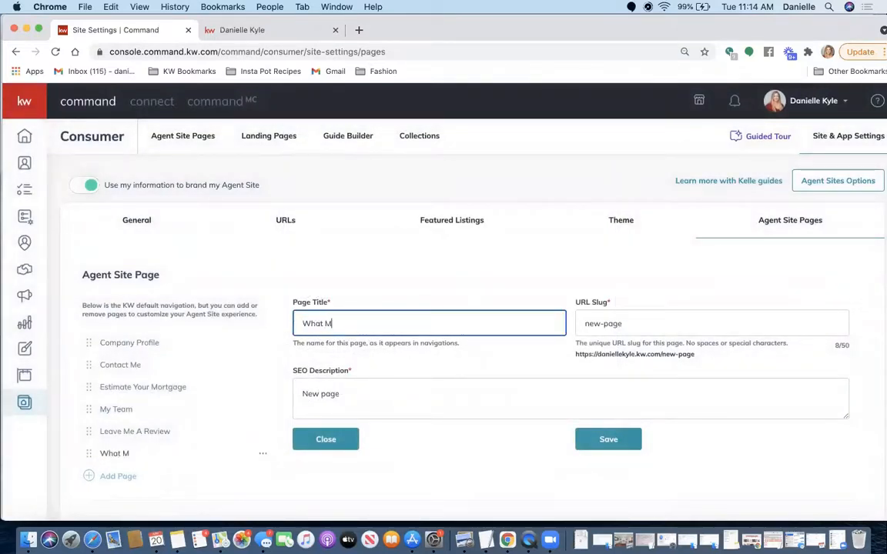
text(y Clients S)
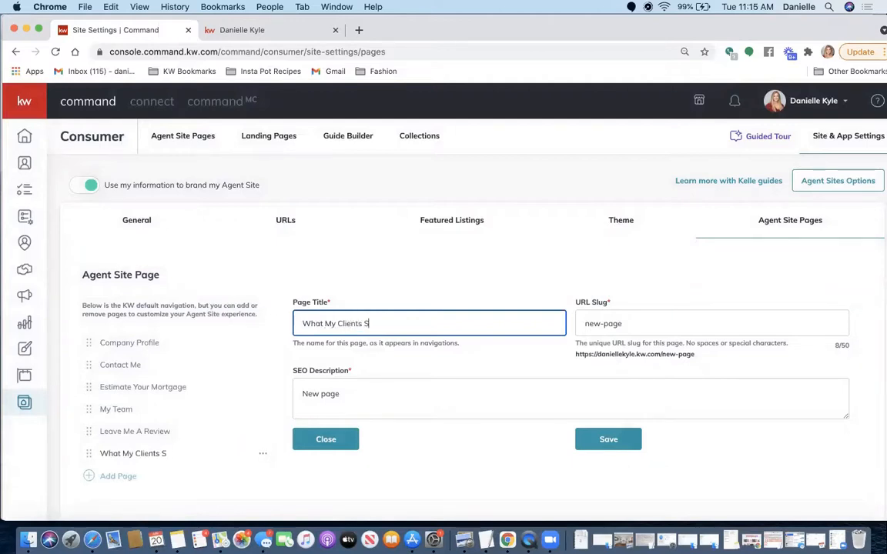
text(ay About Me)
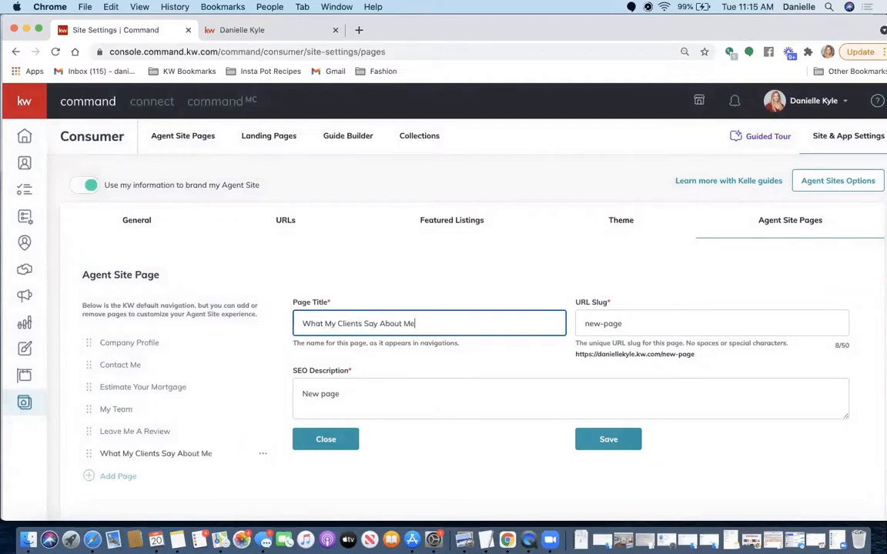
key(Tab)
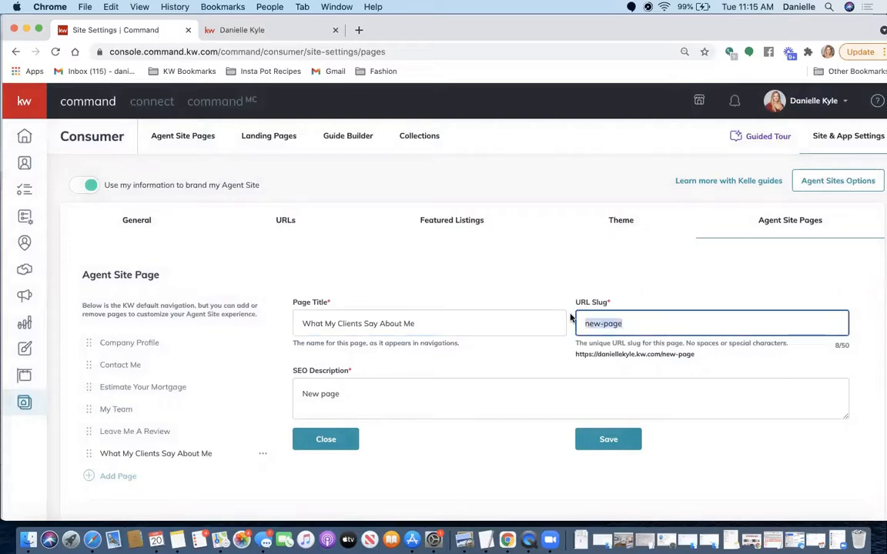
text(what-m)
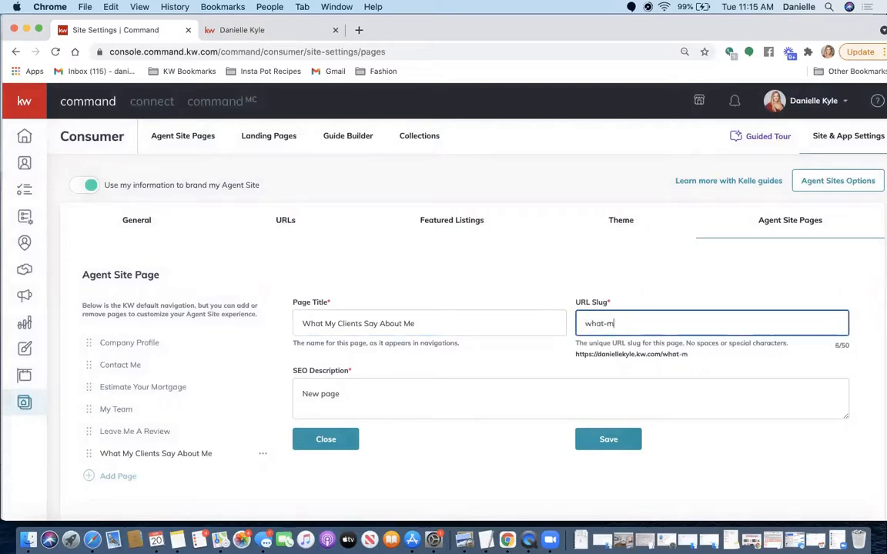
text(y-clients-say)
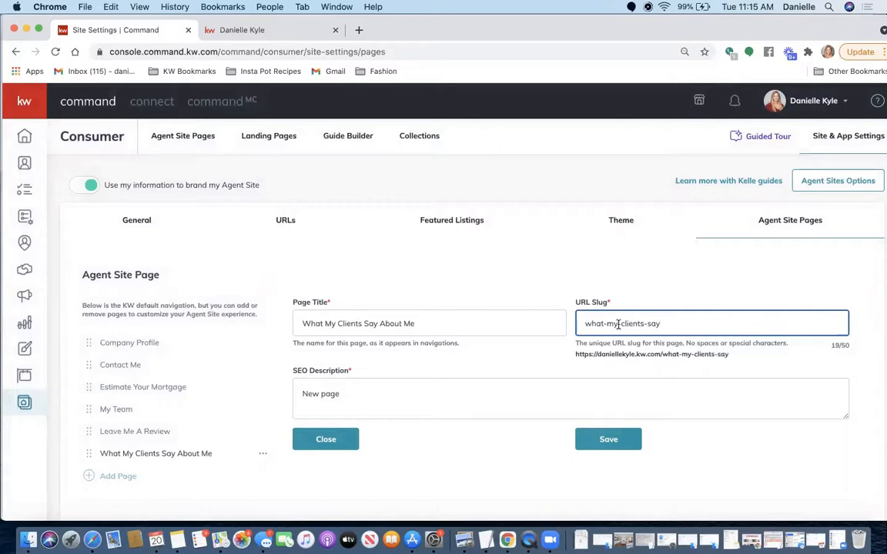
- Set the SEO description to What My Clients Say About Me and save the page entry
click(327, 411)
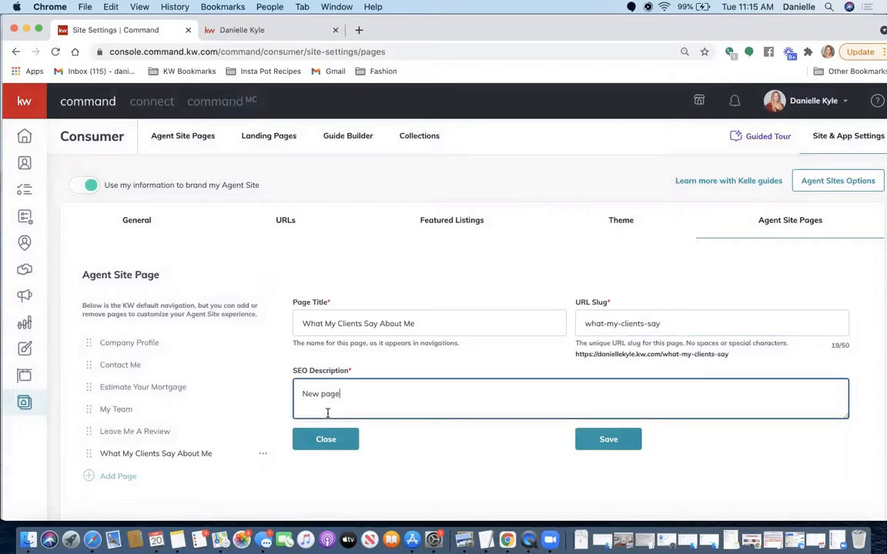
key(super+a)
text(What My Clients Say About Me)
click(624, 439)
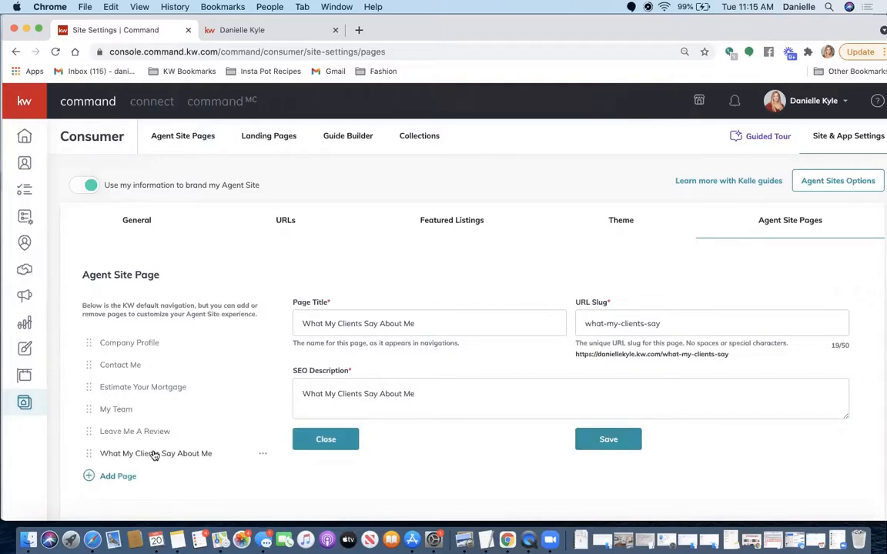
- Reload the live agent site and view its What My Clients Say About Me page
click(260, 27)
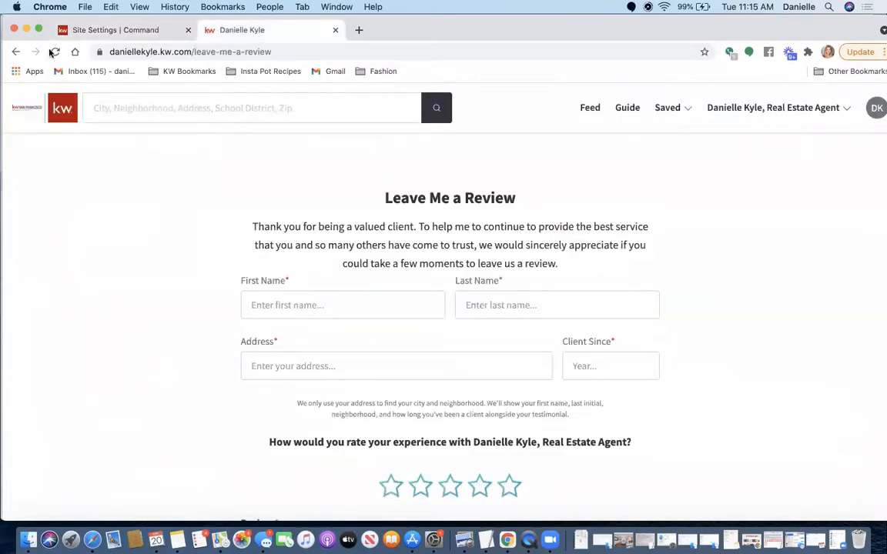
click(57, 52)
click(795, 110)
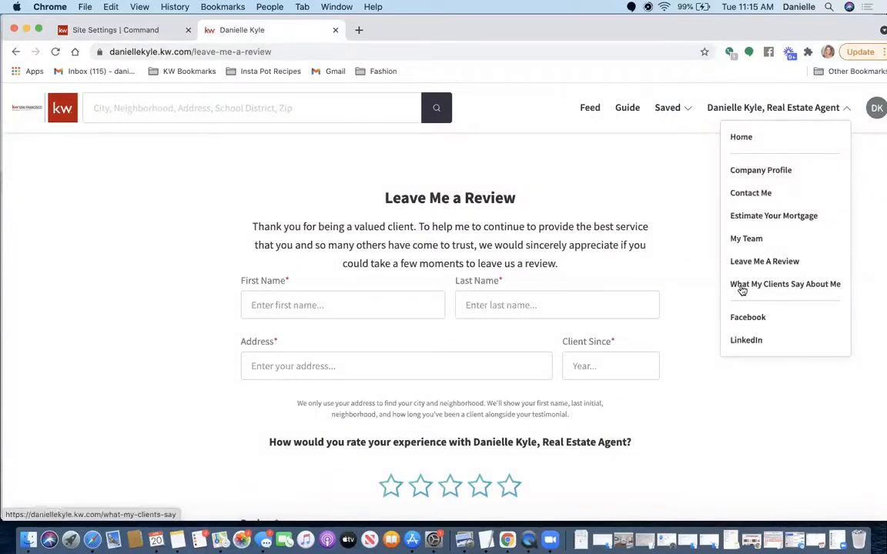
click(772, 287)
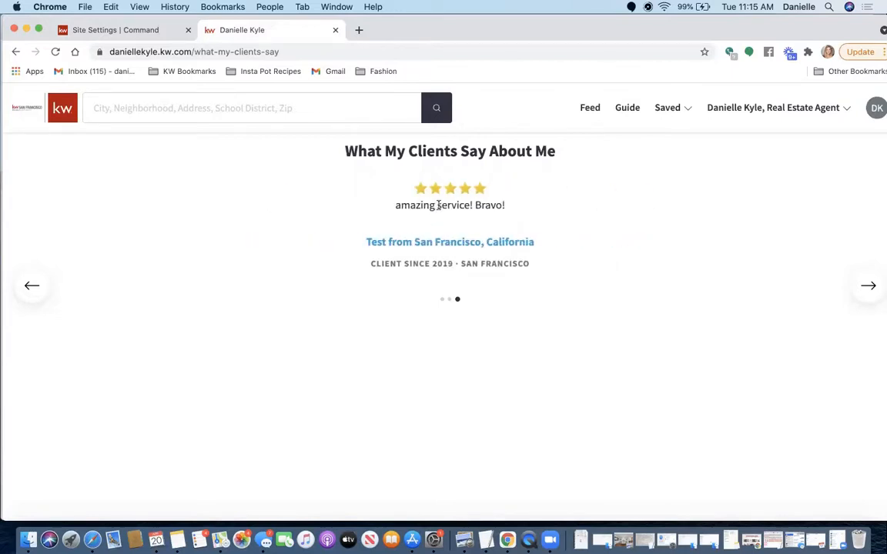
- Return to the agent site pages and reopen Testimonials Carousel for editing, reloading the editor
click(139, 33)
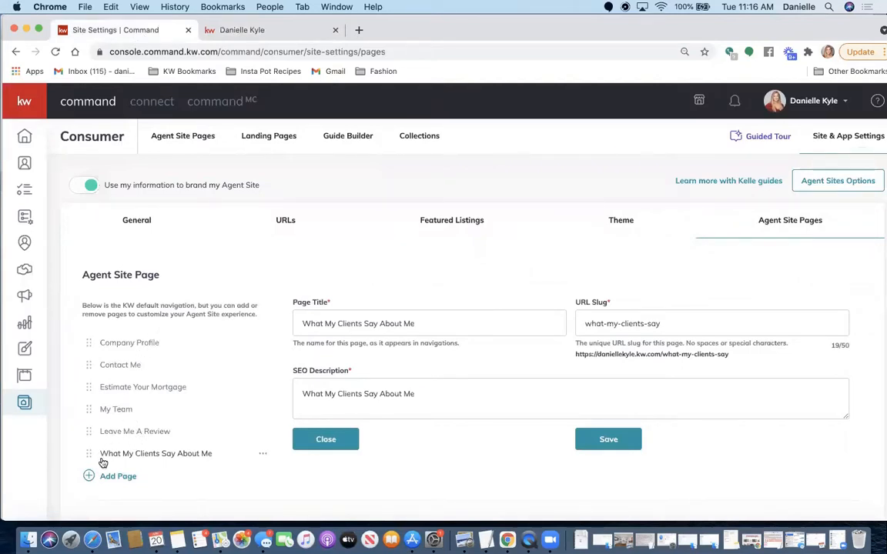
click(188, 139)
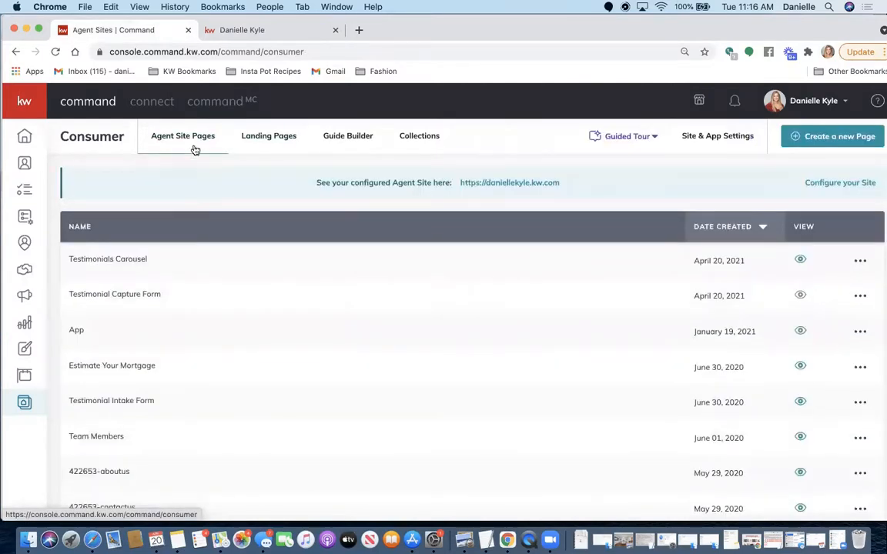
click(868, 262)
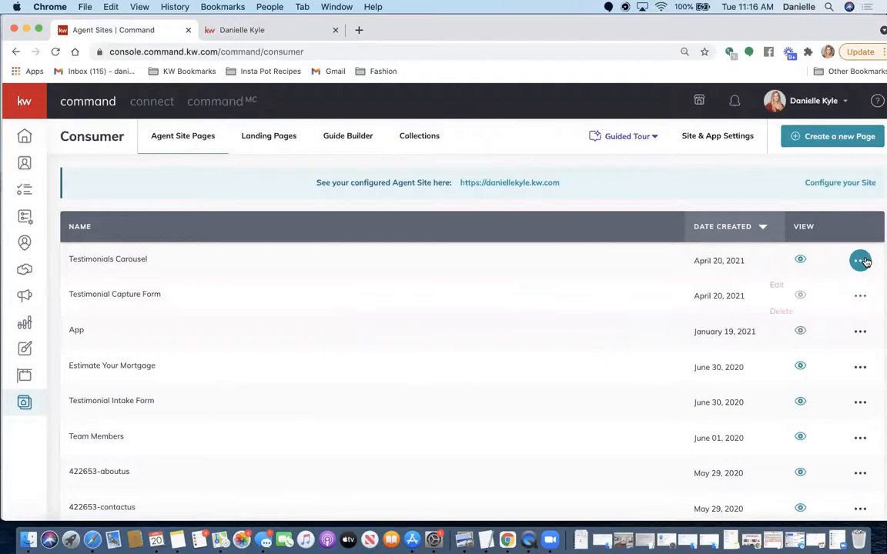
click(777, 285)
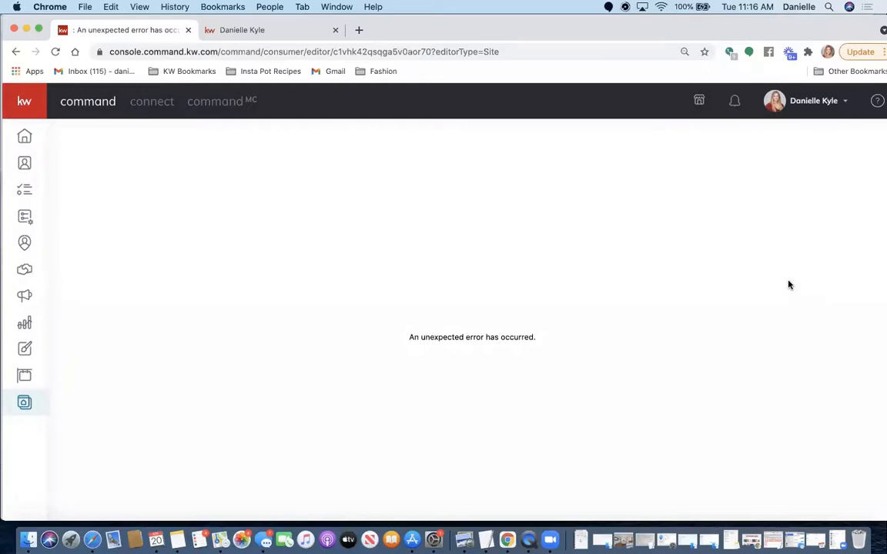
click(56, 53)
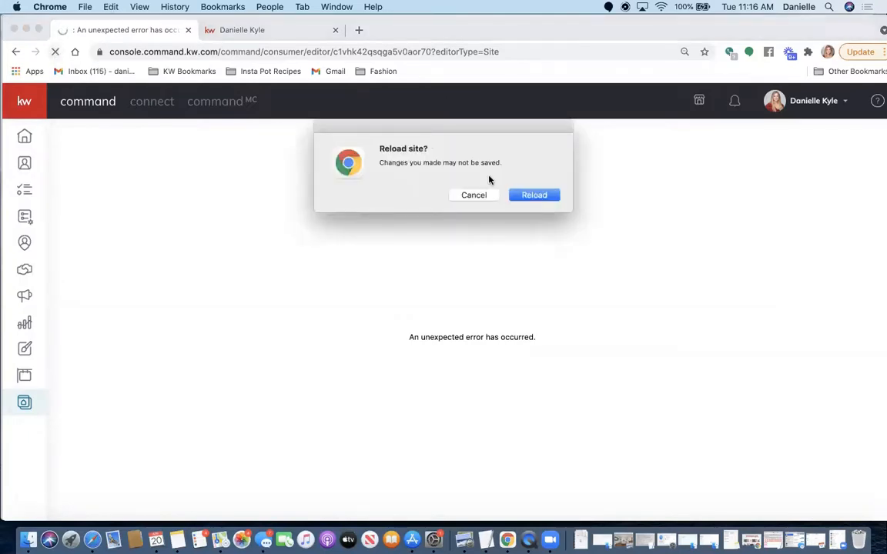
click(525, 195)
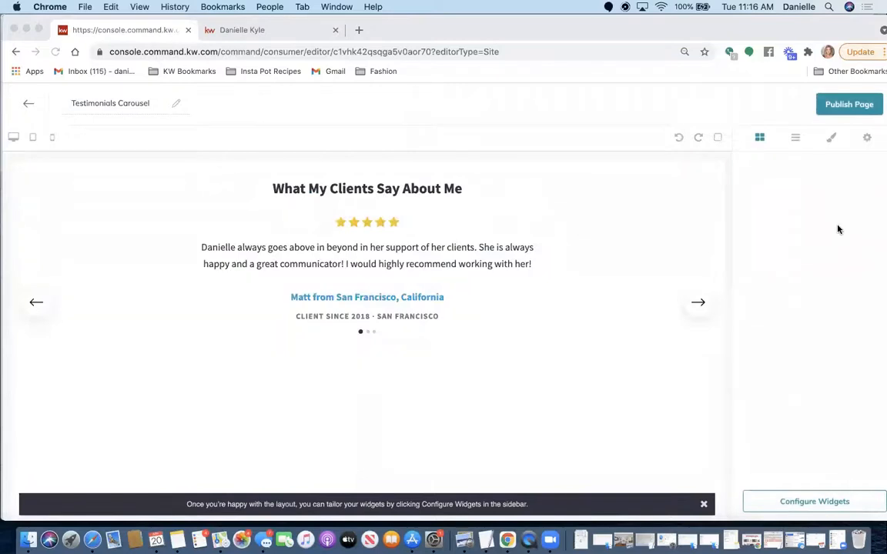
- Review the carousel's client details and selected testimonials, save and apply the widget configuration, and leave the editor
click(771, 501)
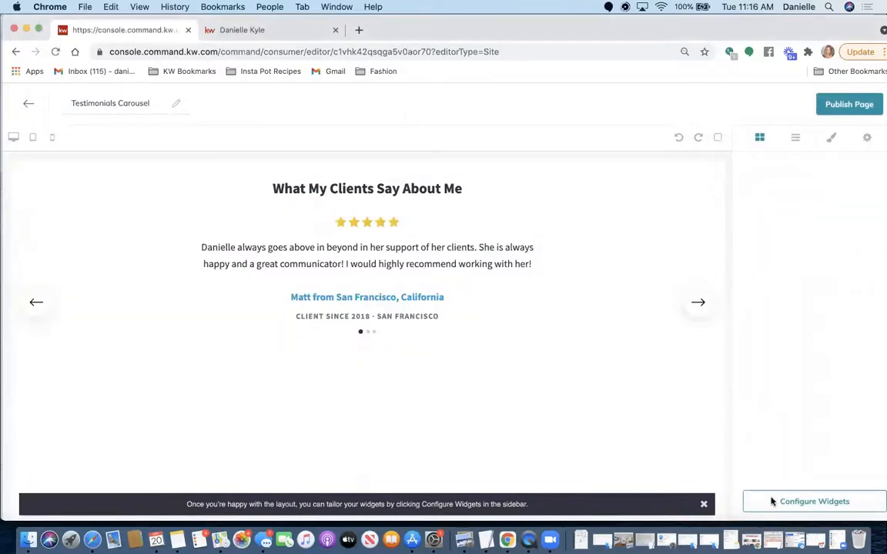
click(812, 506)
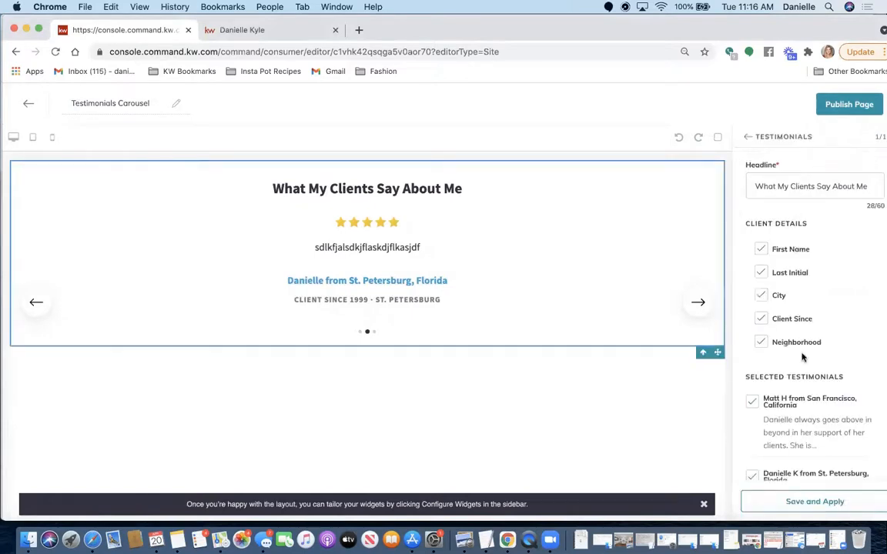
scroll(812, 440, down, 5)
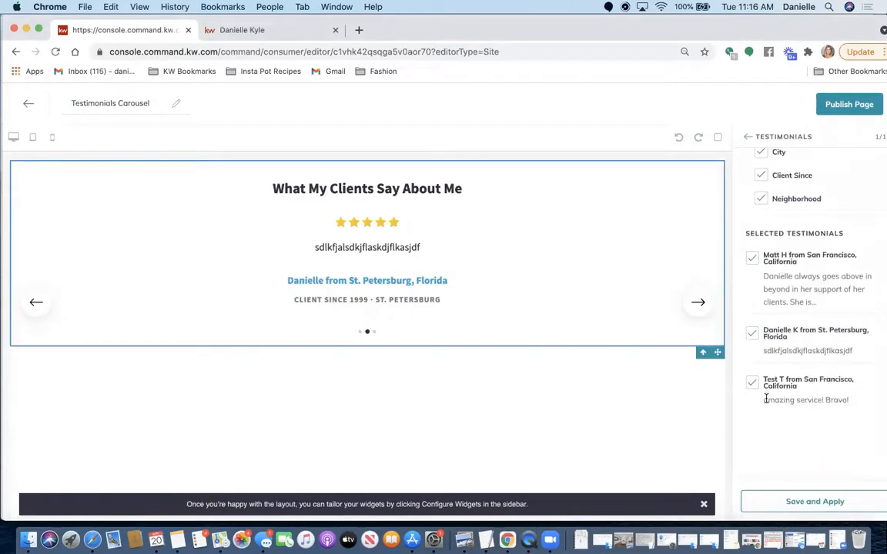
click(806, 504)
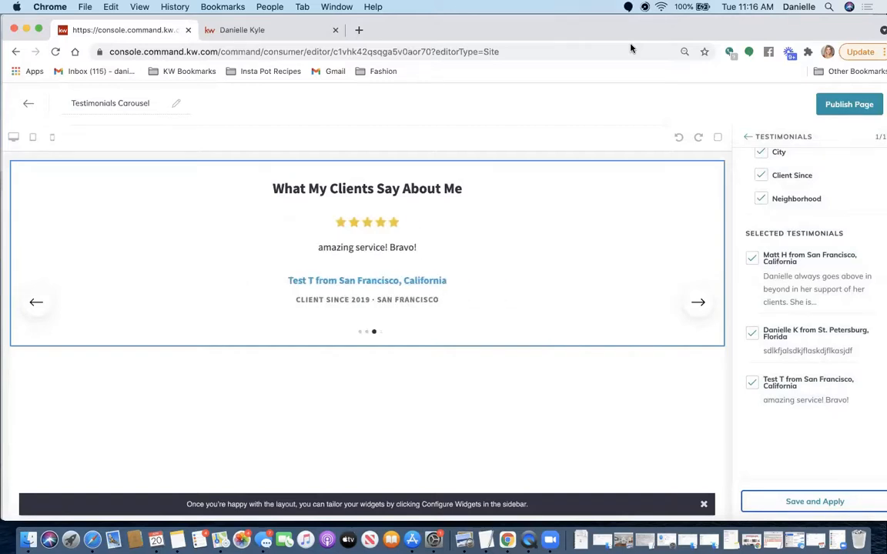
click(27, 106)
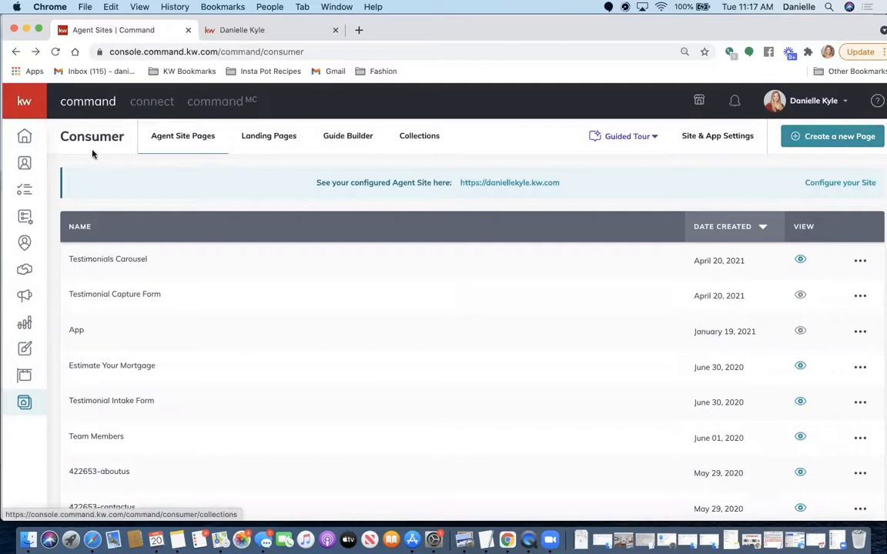
- Create a new page on the agent site and place the Download My App widget on it
click(841, 140)
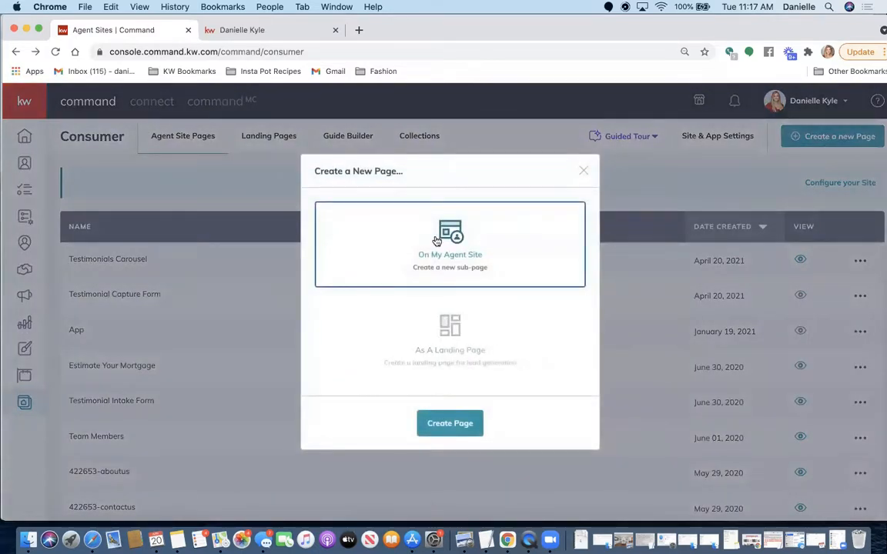
click(452, 425)
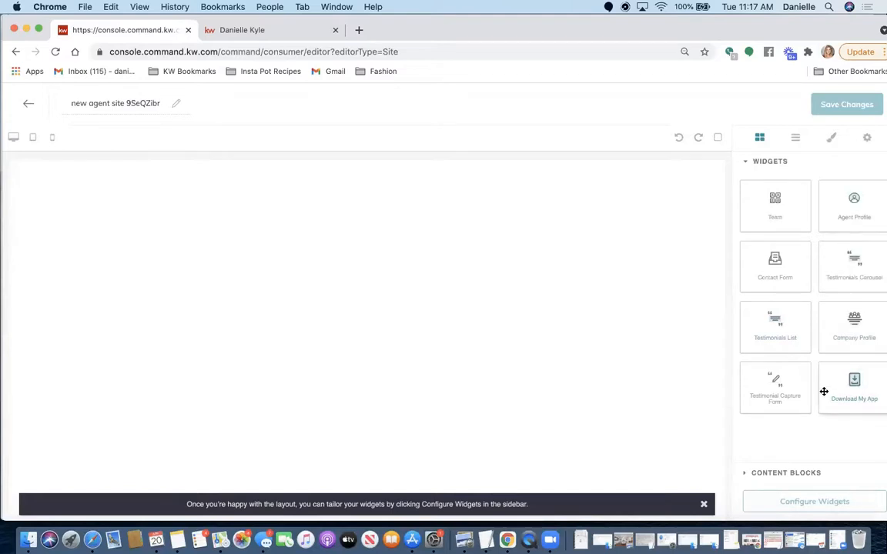
drag(851, 392, 492, 351)
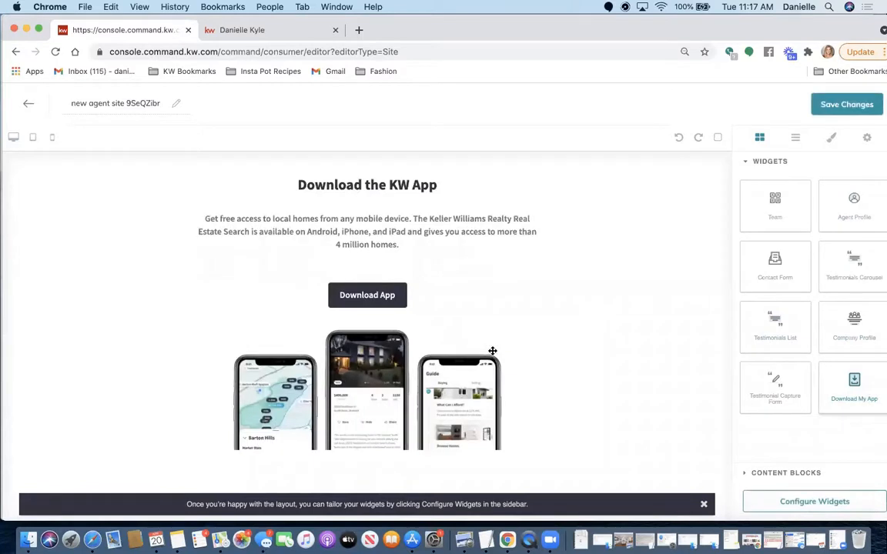
- Name the page Download My App #2 and open its widget configuration
click(111, 102)
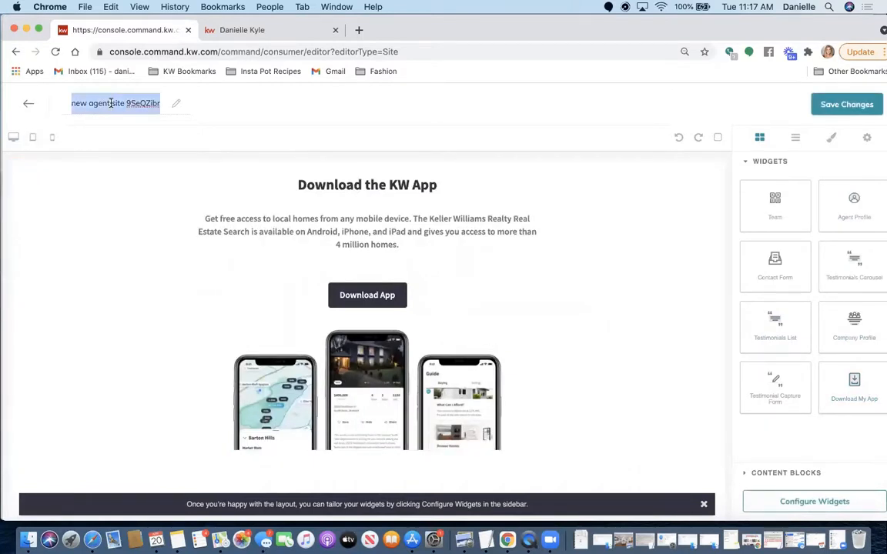
text(Dow)
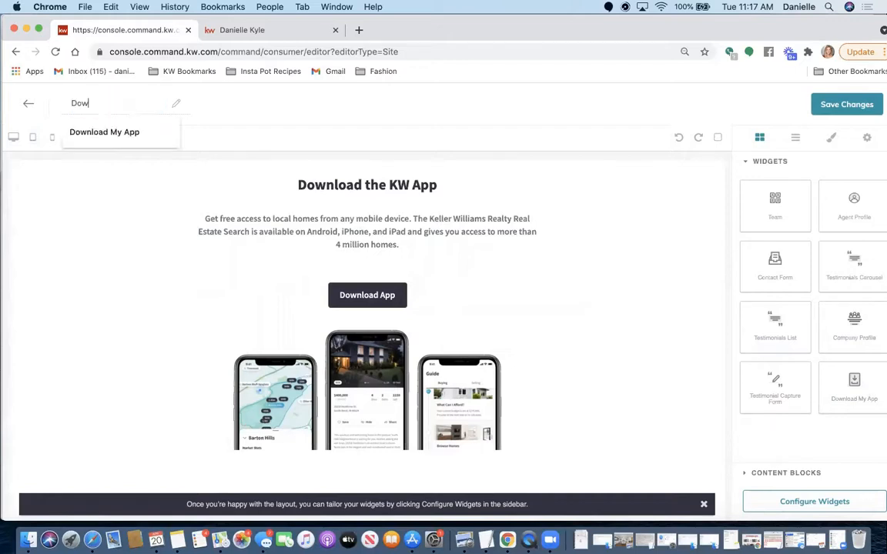
text(nload My App)
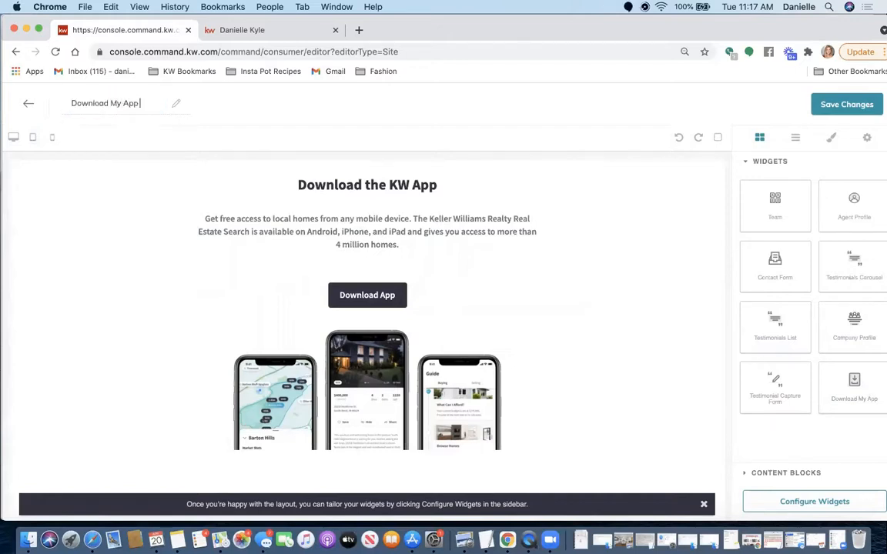
text( #2)
click(784, 503)
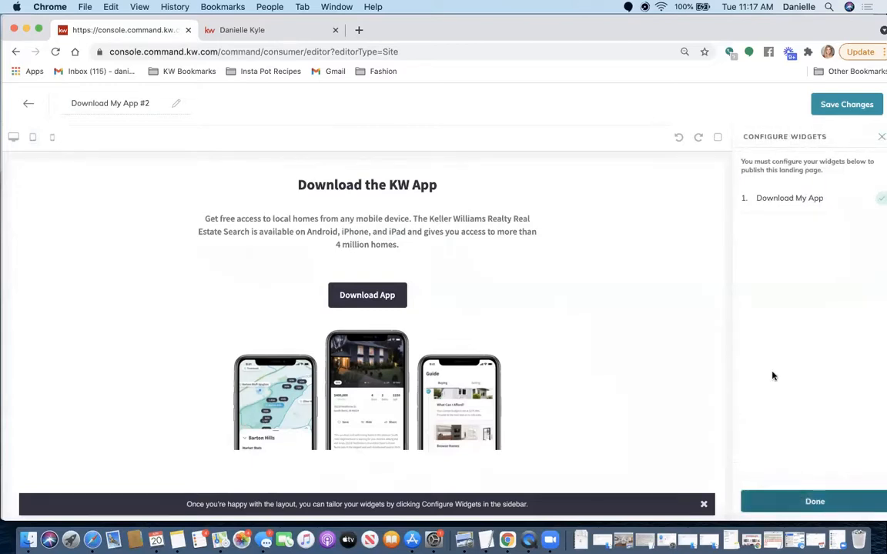
- Set the Download My App widget's headline to "Download Property Search App", check its subtext and button redirect URL, and apply the configuration
click(810, 197)
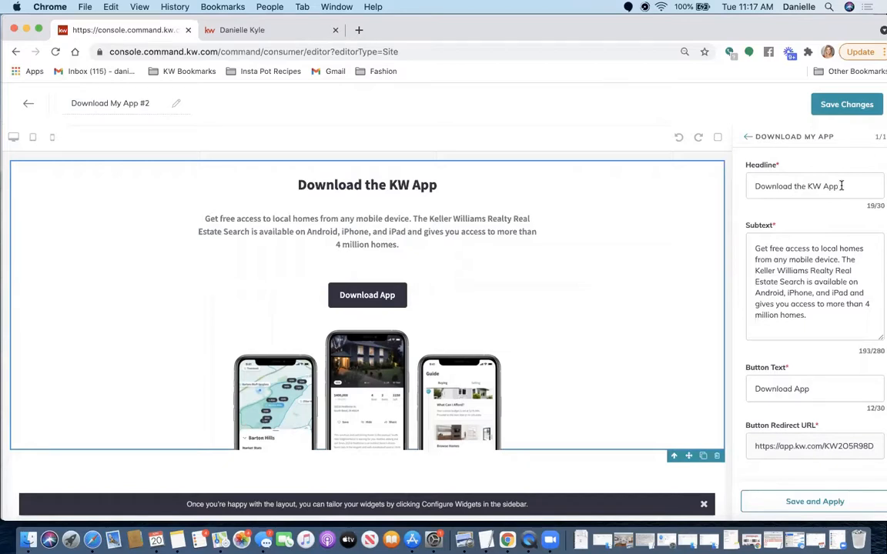
drag(841, 185, 794, 186)
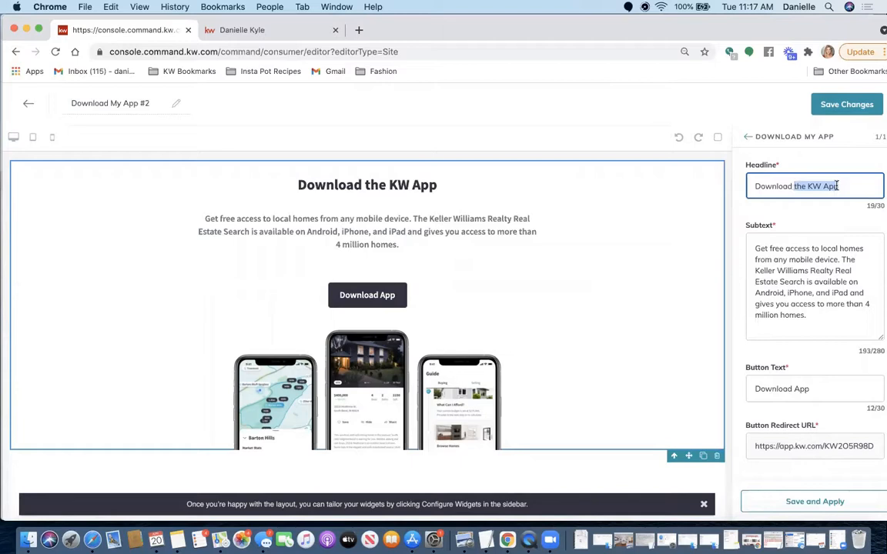
text(Property Search App)
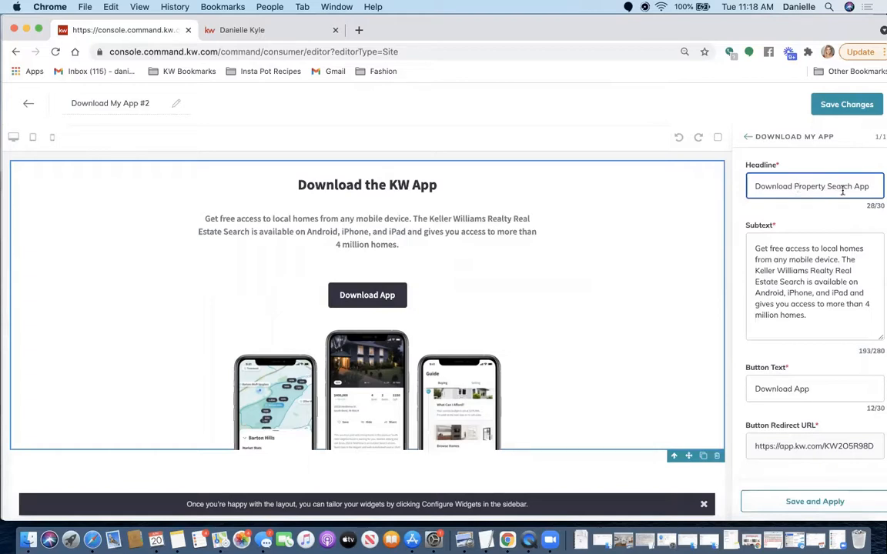
click(776, 275)
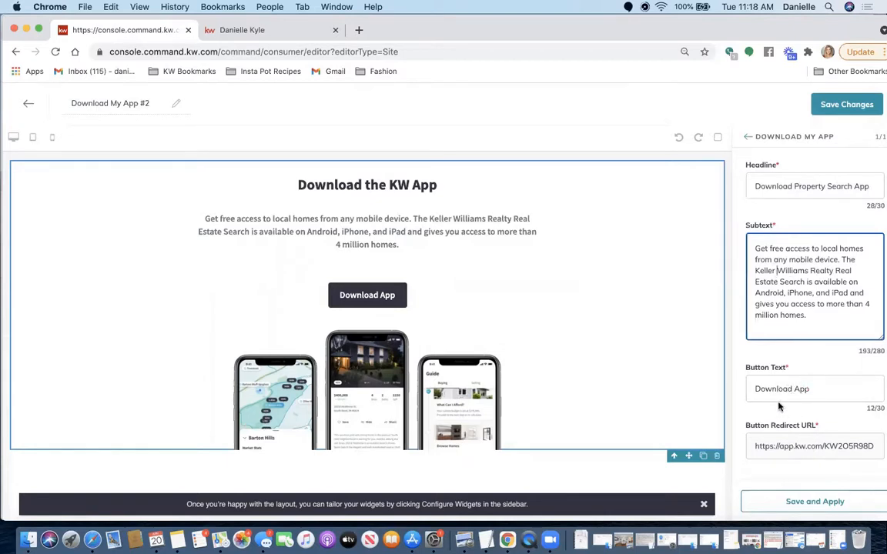
triple_click(808, 445)
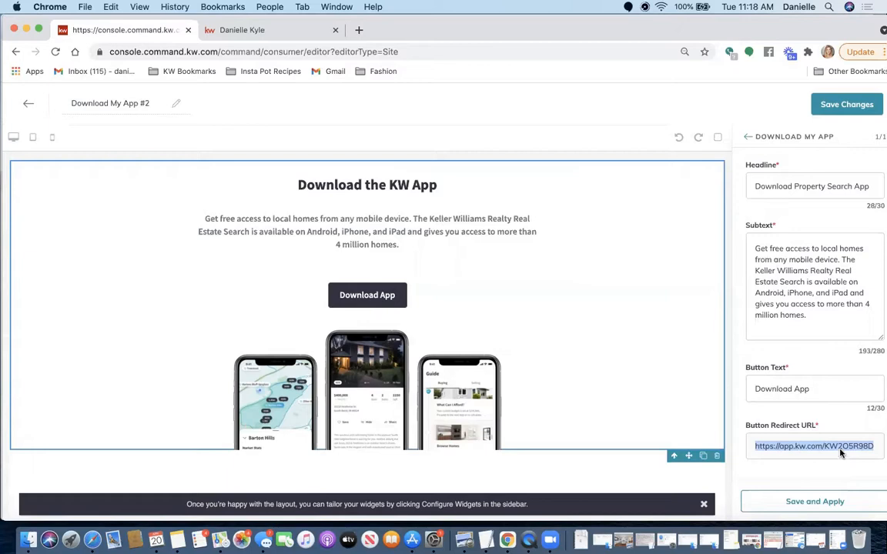
click(801, 466)
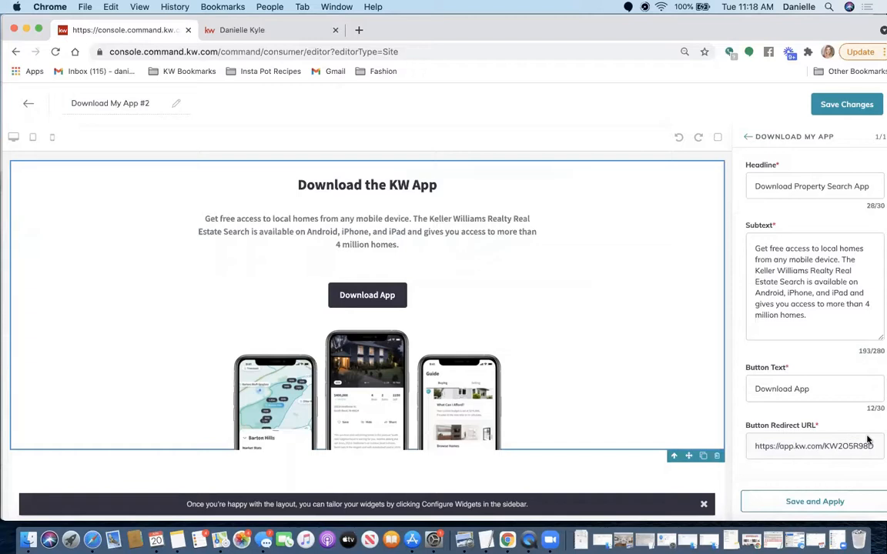
click(815, 499)
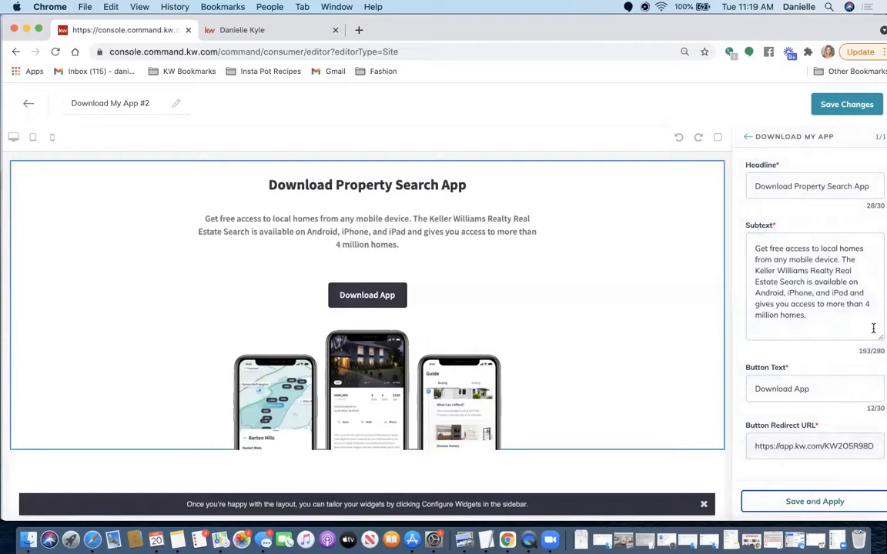
- Save the page, continue to the site settings, and add a new agent site page based on Download My App #2
click(844, 106)
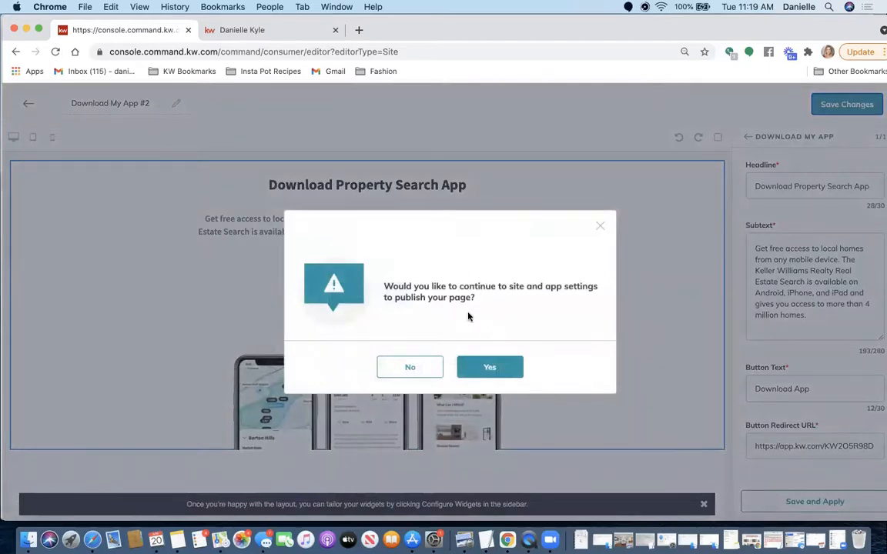
click(489, 369)
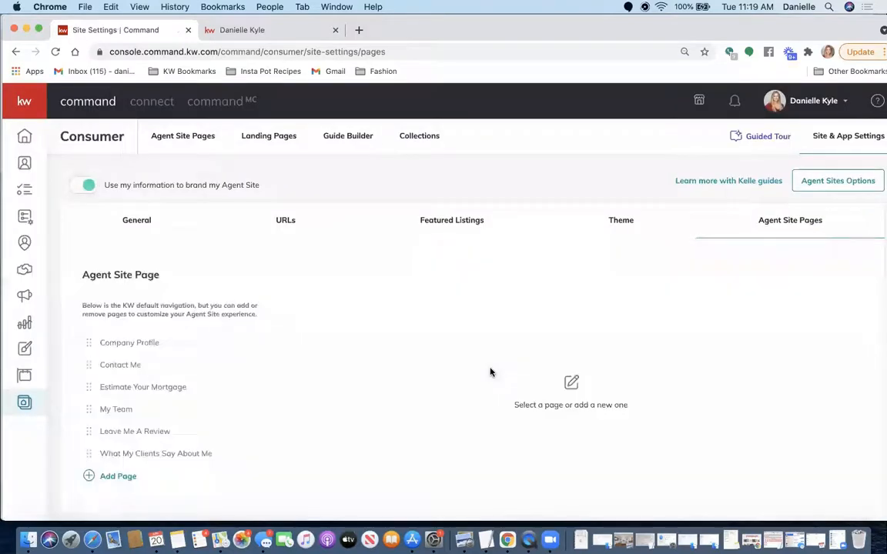
click(124, 477)
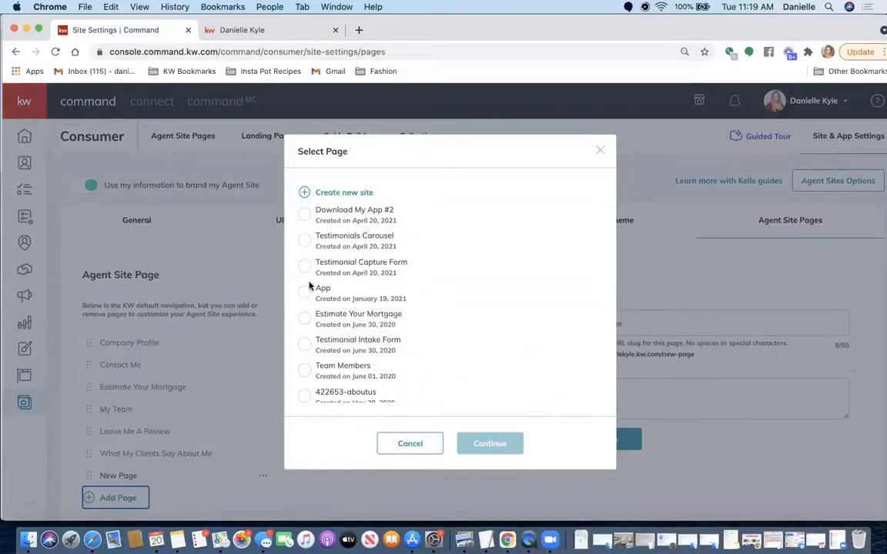
click(305, 215)
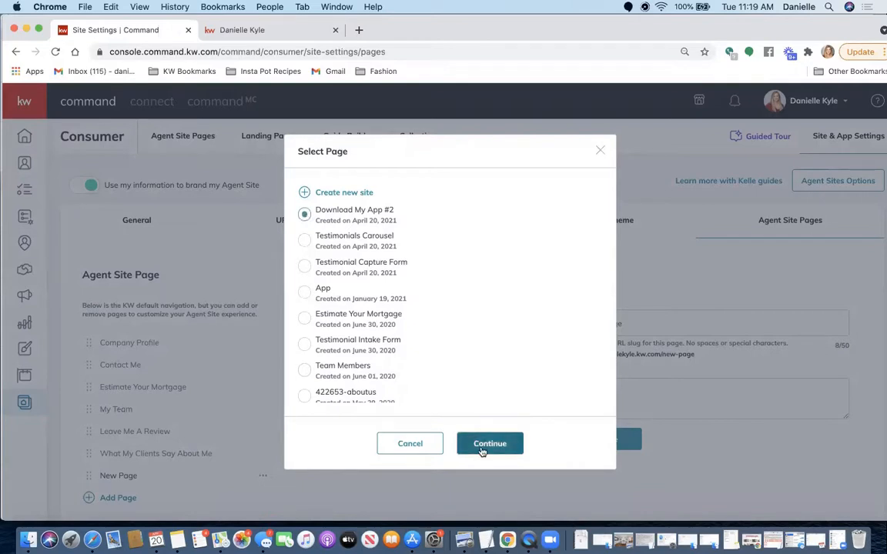
click(481, 450)
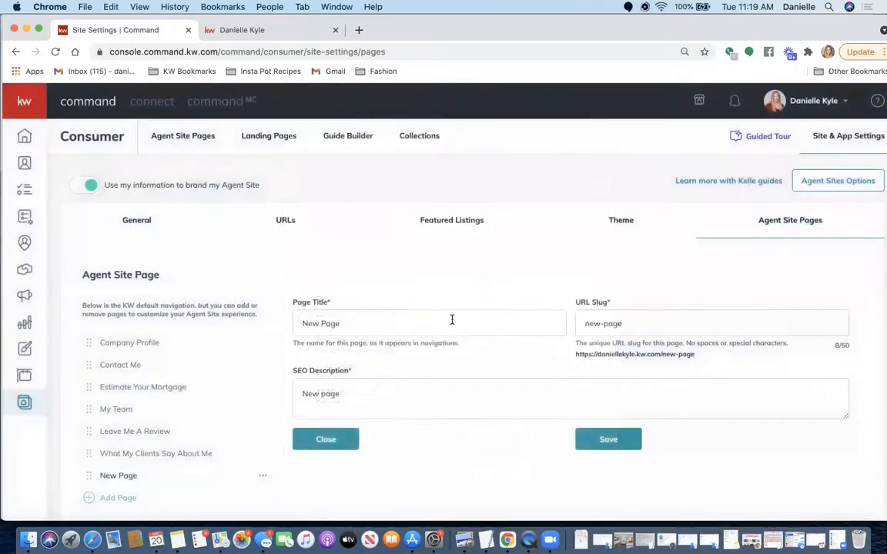
- Title the new agent site page "Download My Property Search App"
double_click(407, 324)
triple_click(406, 324)
text(D)
key(BackSpace)
text(Download )
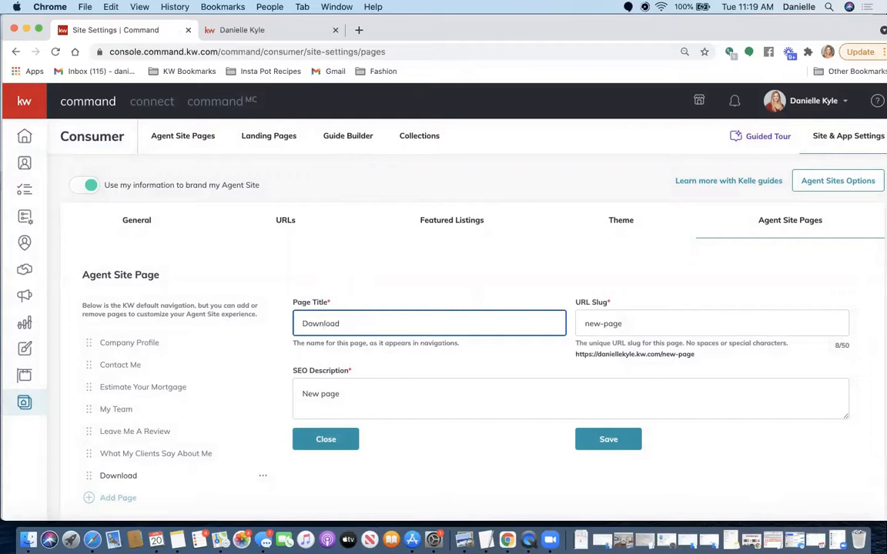
text(My Property Sear)
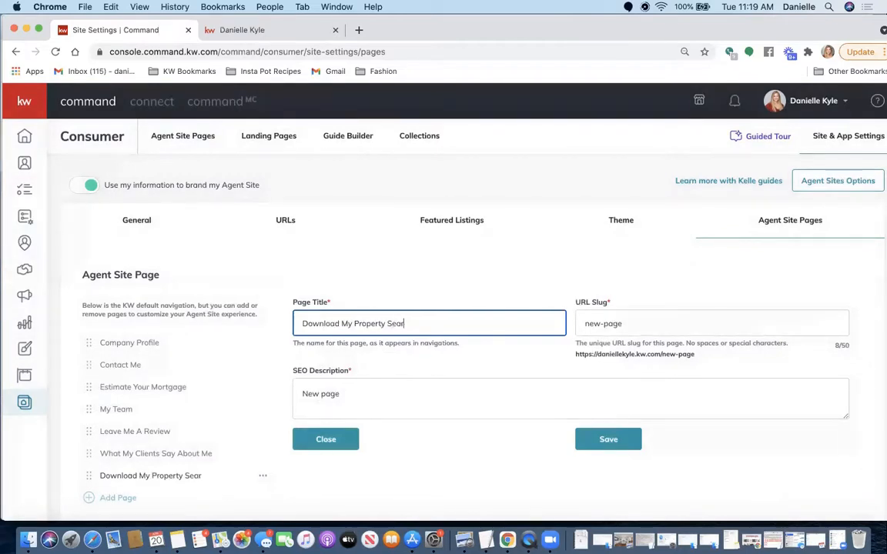
text(ch App)
- Set the page's URL slug to my-property-search-app
key(Tab)
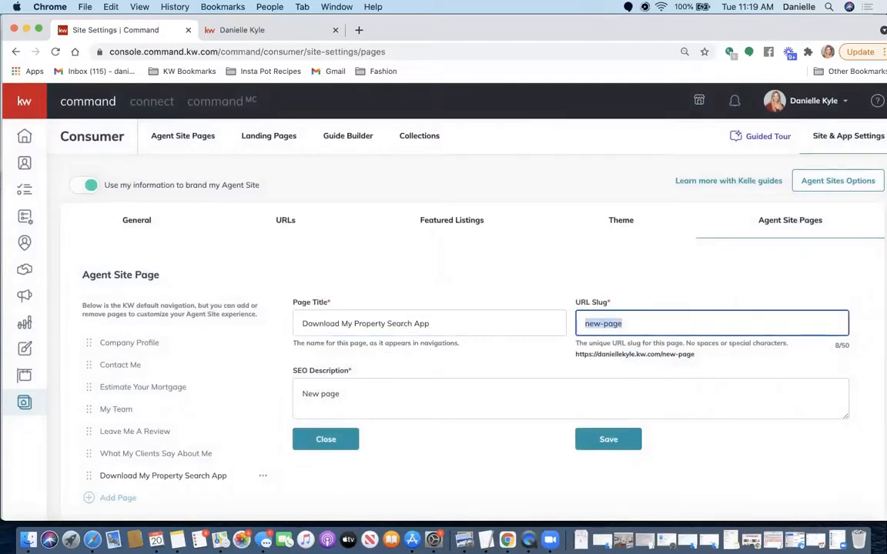
text(my-proper)
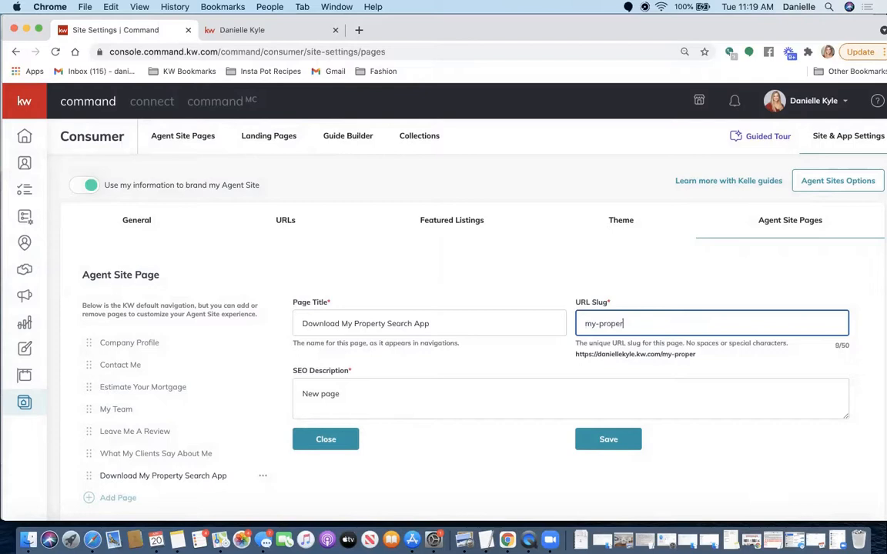
text(-search)
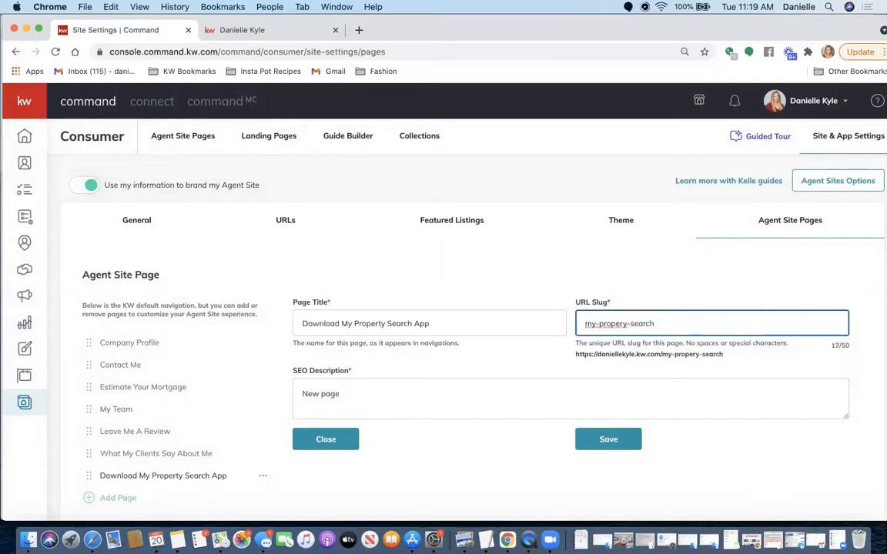
click(622, 323)
text(t)
click(660, 324)
text(-app)
- Copy the page title "Download My Property Search App" into the SEO description and save the page settings
click(472, 407)
triple_click(471, 408)
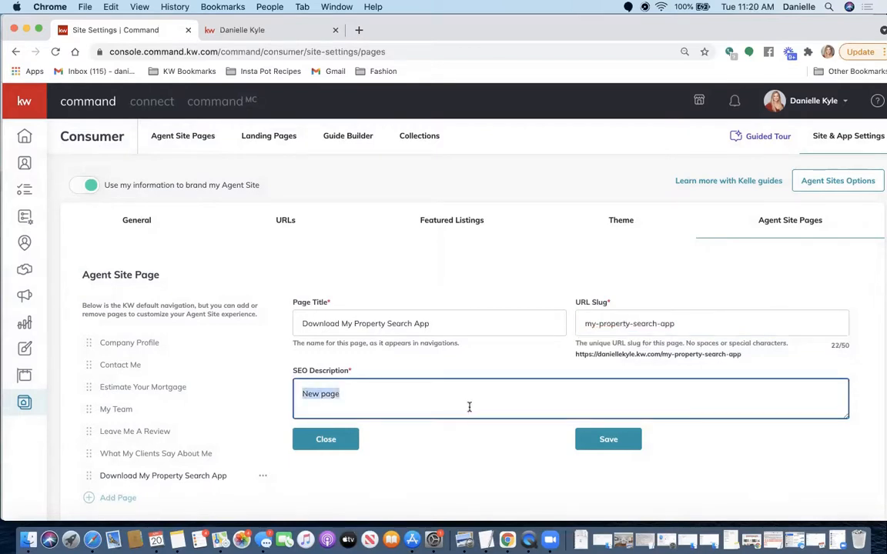
drag(453, 326, 248, 306)
key(super+c)
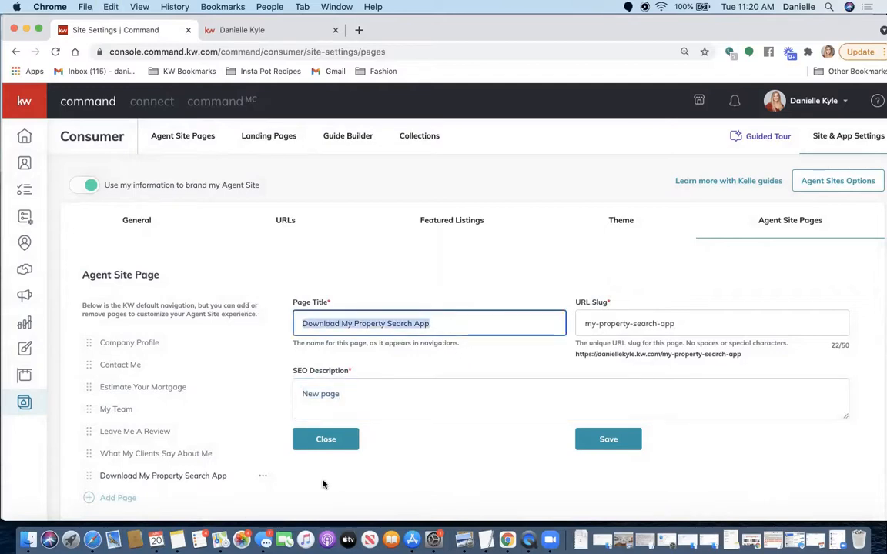
click(343, 395)
triple_click(343, 396)
key(super+v)
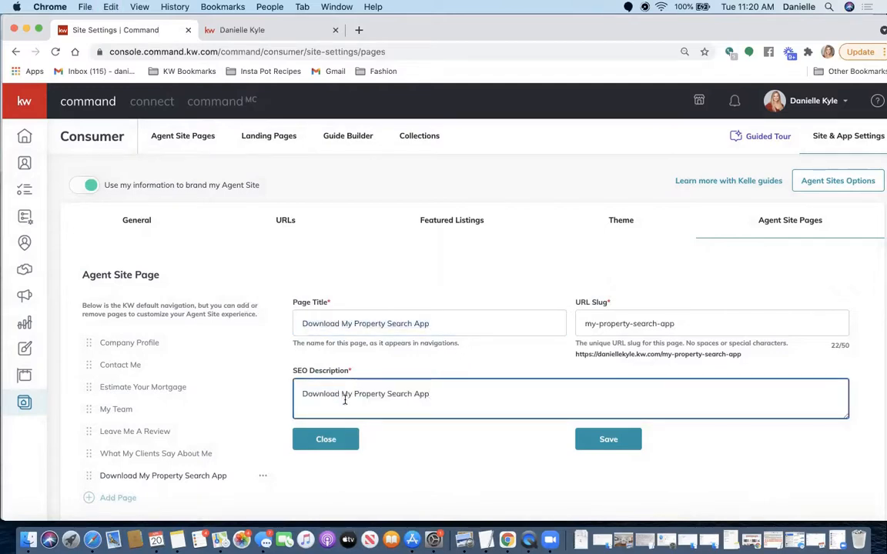
click(626, 441)
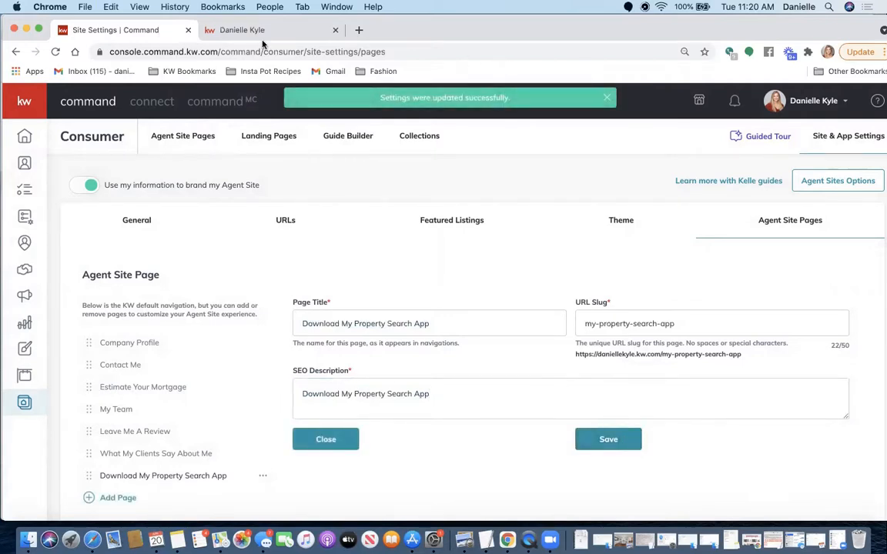
- Reload the live agent site and check its agent navigation for the Download My Property Search App page
click(197, 31)
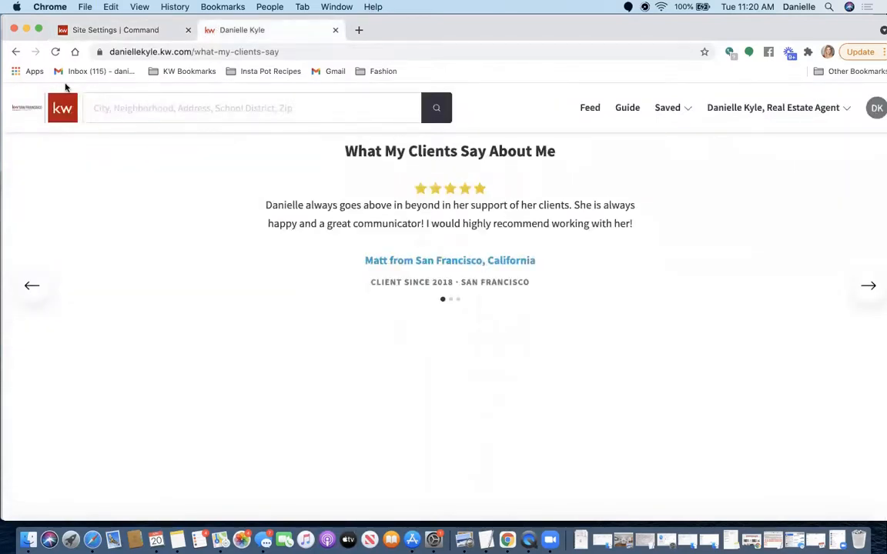
click(55, 51)
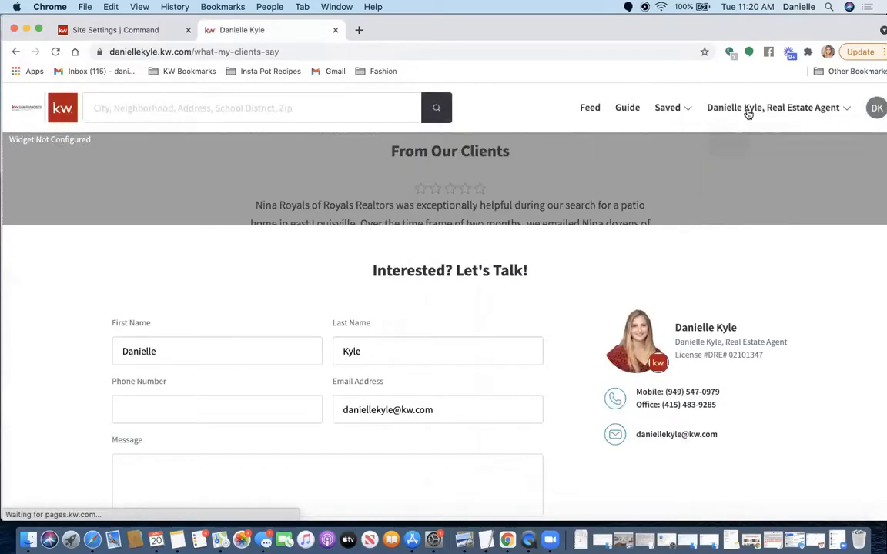
click(746, 117)
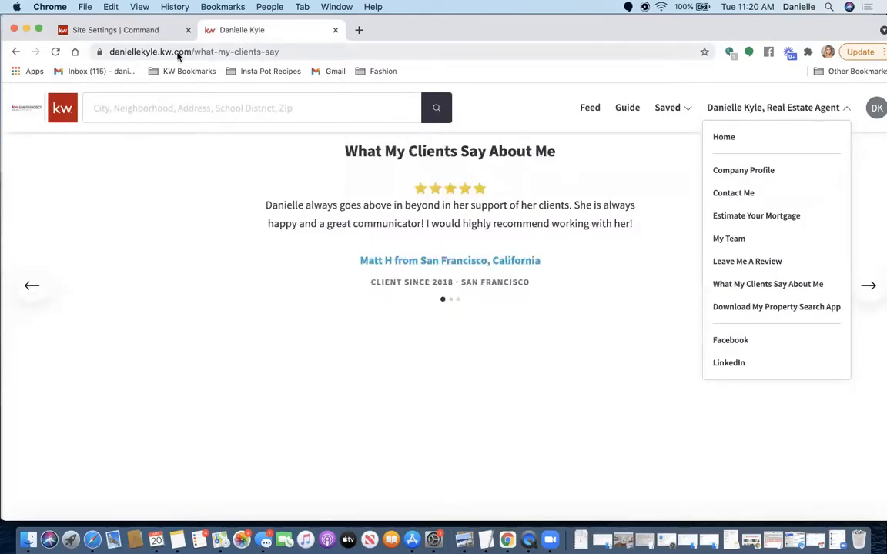
- Return to the site settings and go back to the list of agent site pages
click(151, 31)
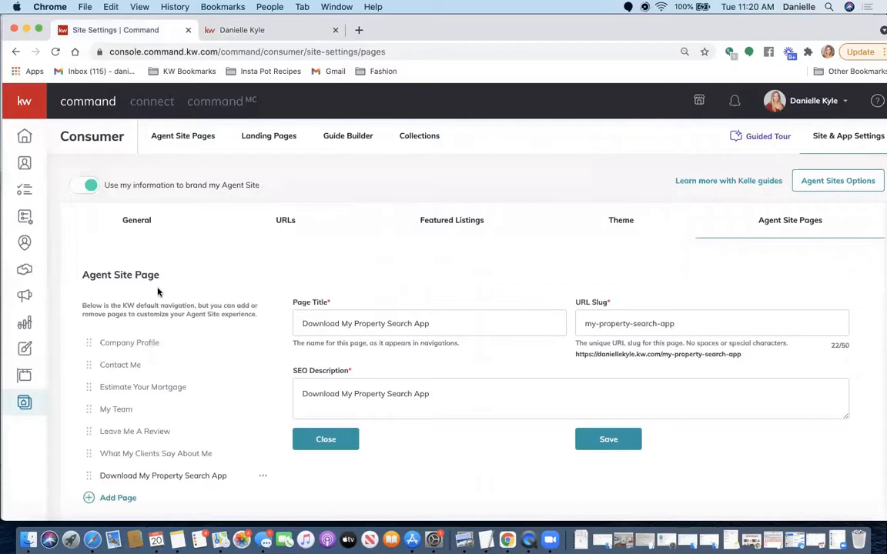
mouse_move(87, 475)
mouse_down()
mouse_move(86, 374)
mouse_move(75, 490)
mouse_move(79, 479)
mouse_up()
click(799, 136)
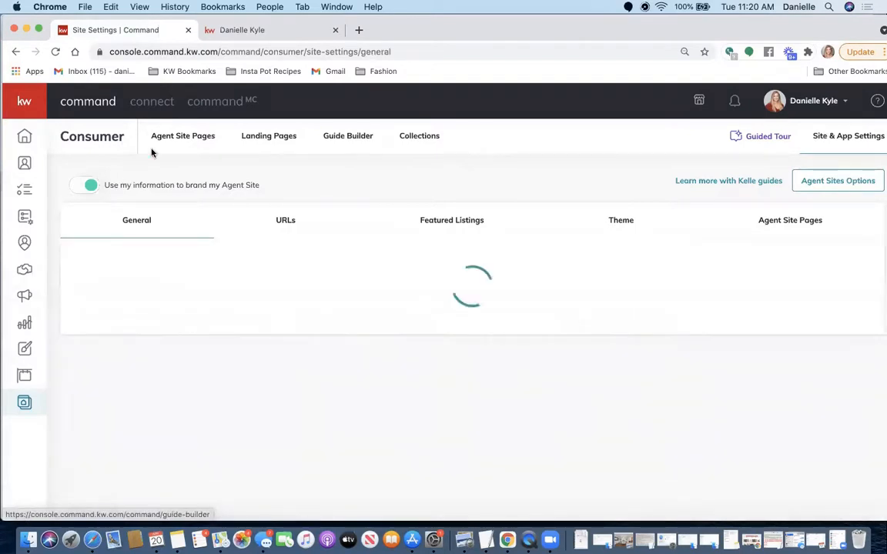
click(174, 135)
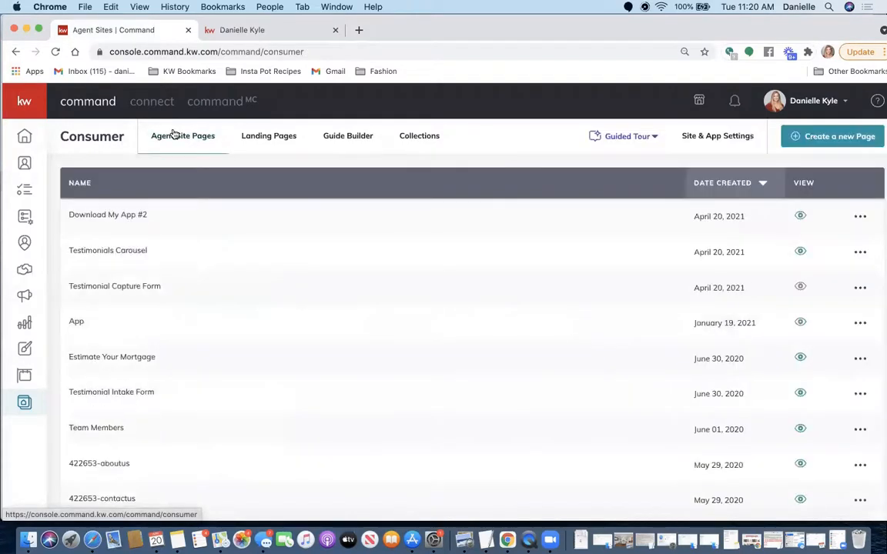
- Create a new page on the agent site and name it My Team
click(837, 137)
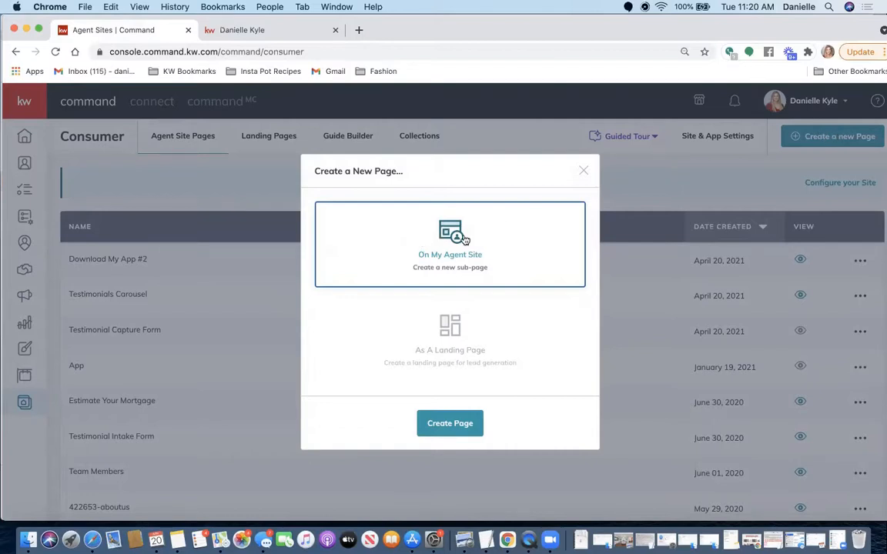
click(431, 422)
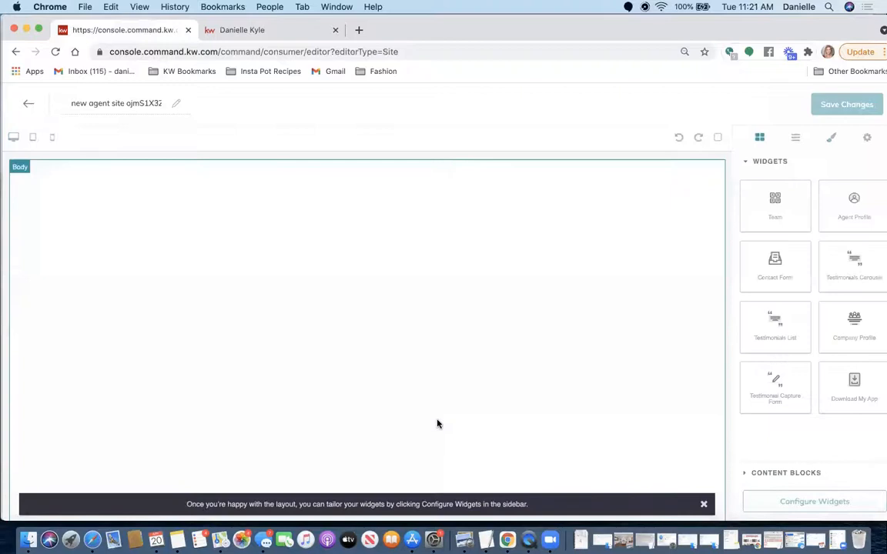
triple_click(138, 103)
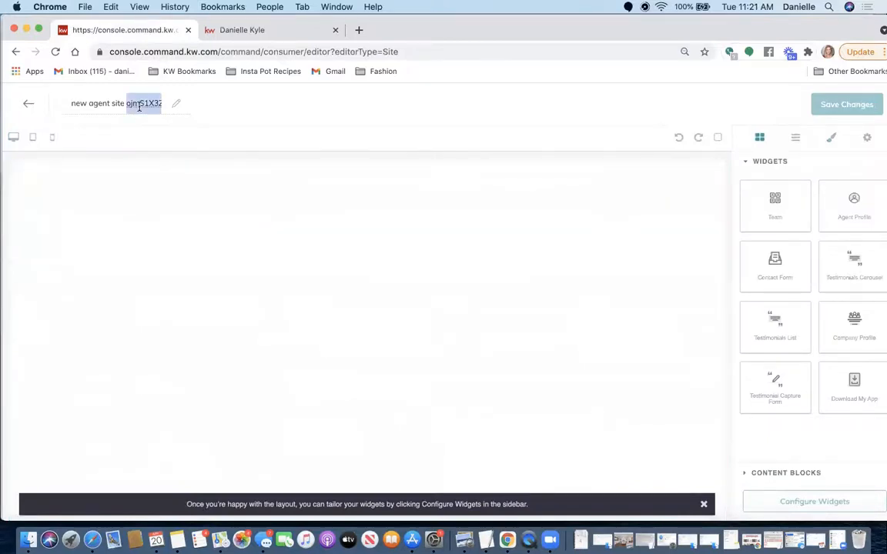
text(My Team)
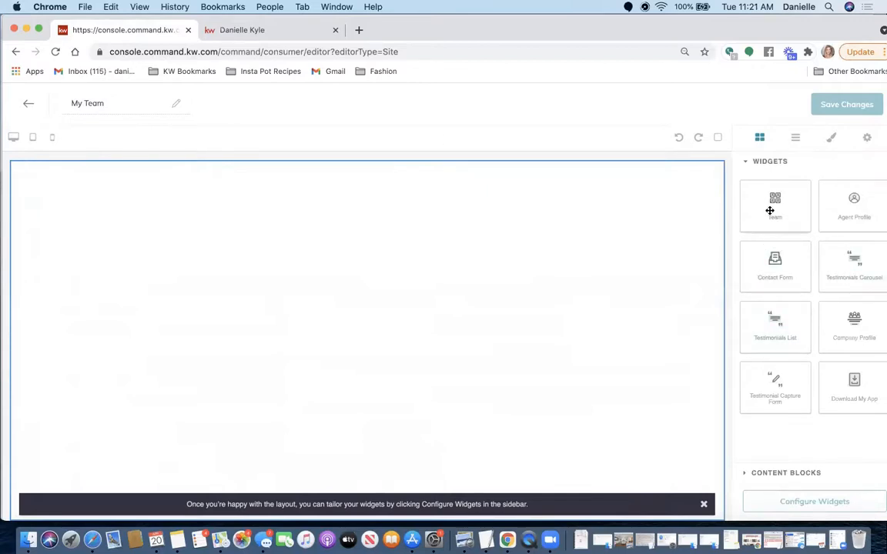
- Add a Team widget to the page with the intro text "My Team members are 5* Amazing! See who is on my team below."
drag(767, 211, 501, 287)
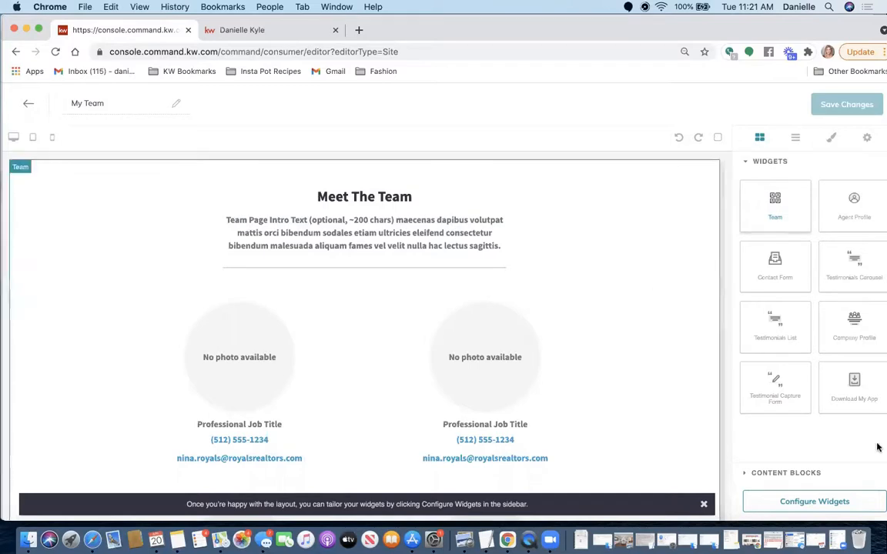
click(790, 502)
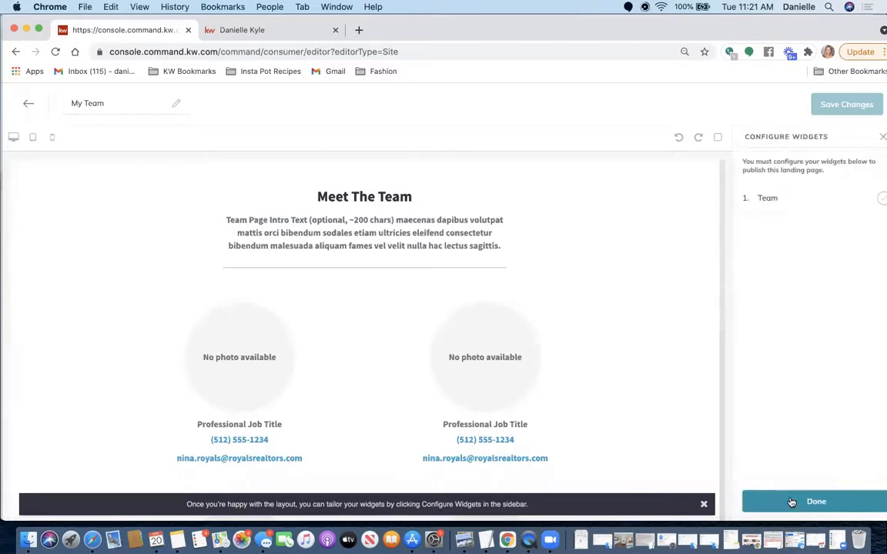
click(784, 200)
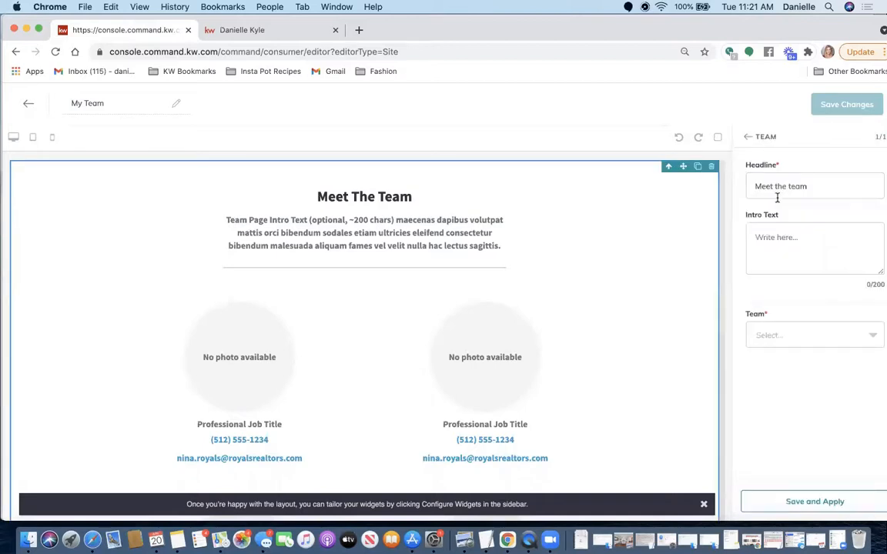
triple_click(802, 184)
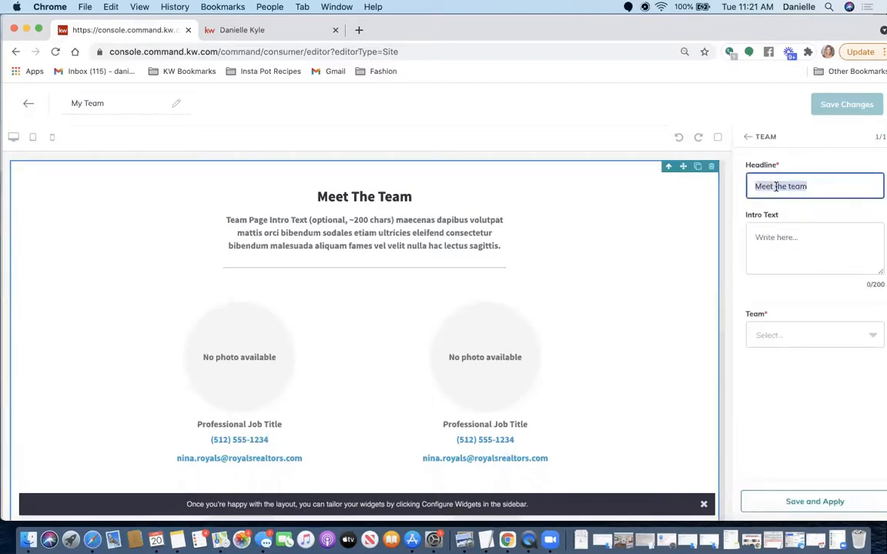
click(772, 250)
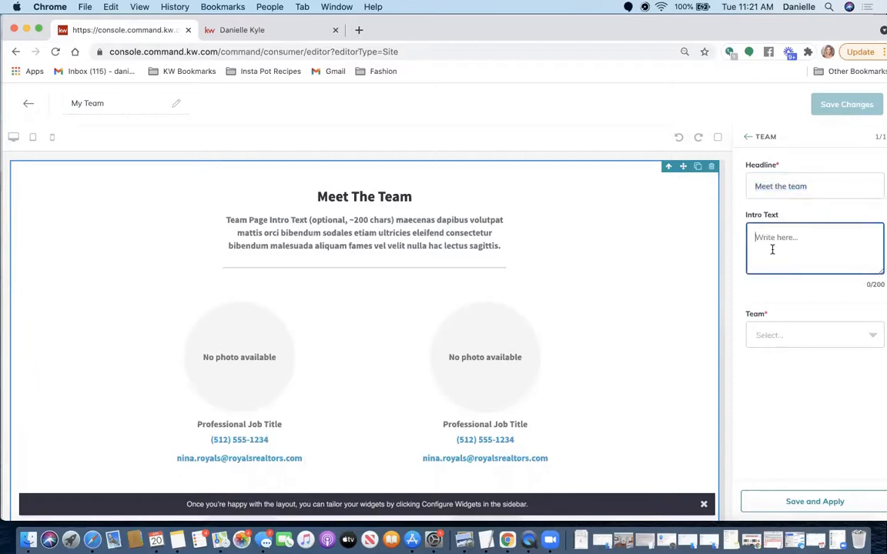
text(My Team members are 5* Amazing!  S)
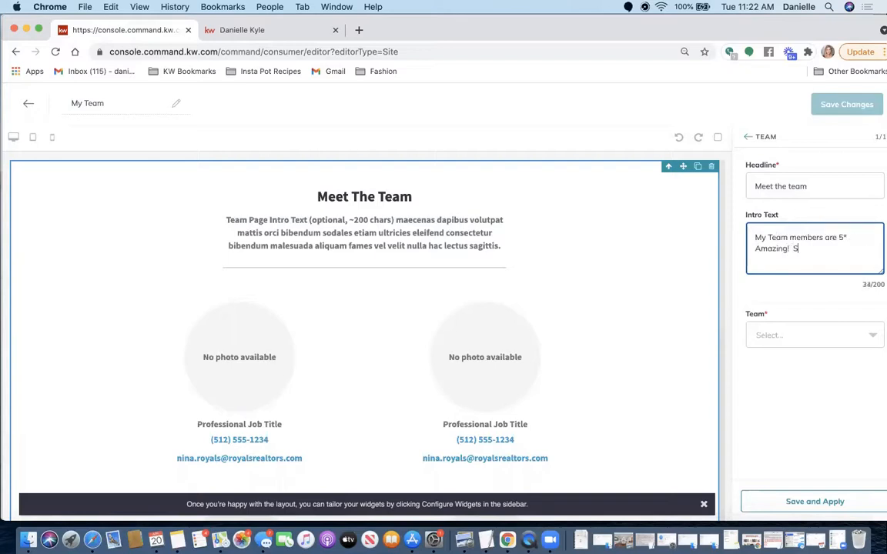
text(ee who is on my team below.)
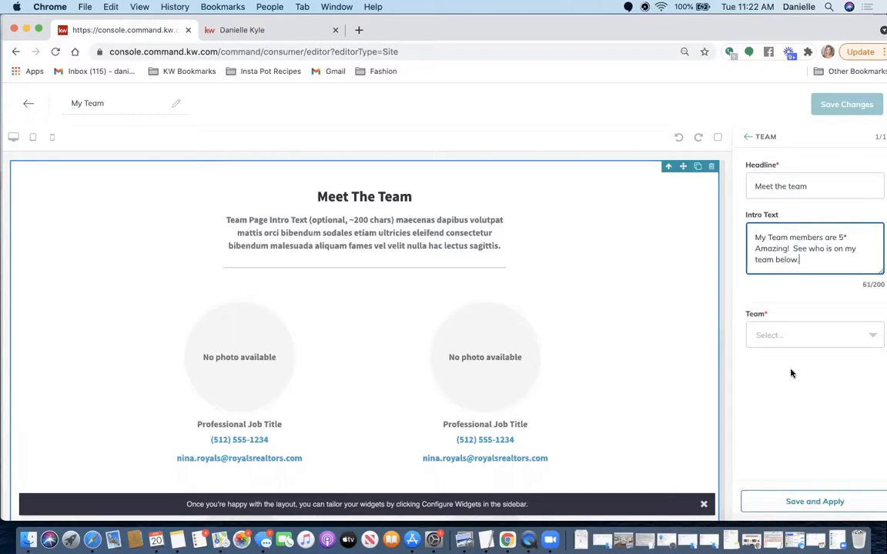
- Set the widget's team to KWPE Leadership, include the first four listed team members, and apply the configuration
click(770, 333)
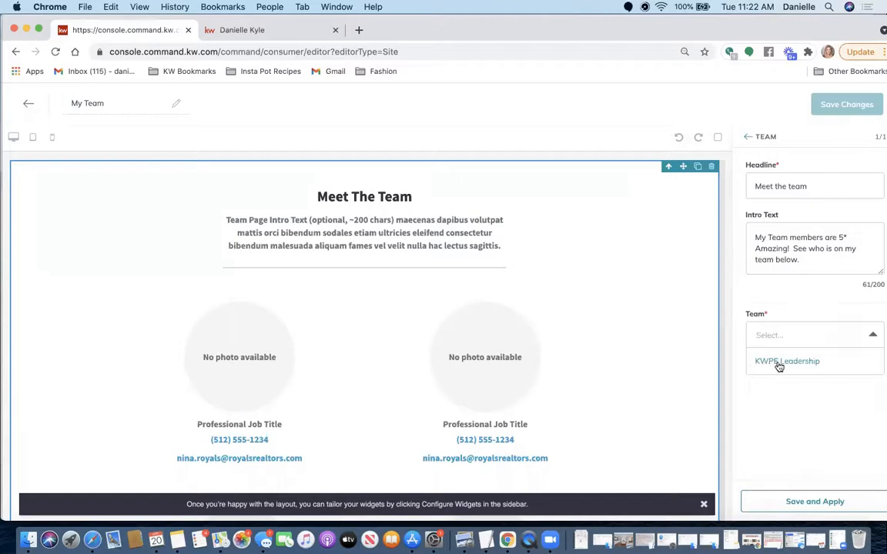
click(779, 365)
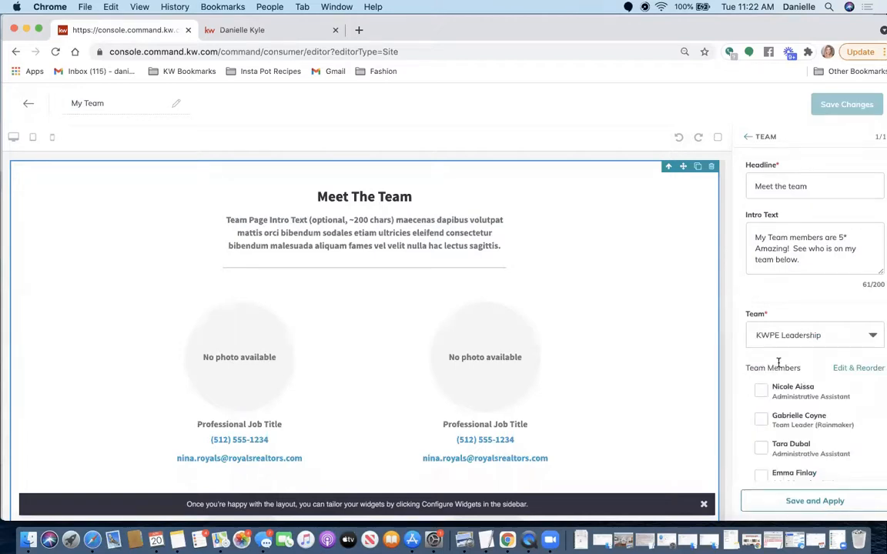
scroll(777, 363, down, 3)
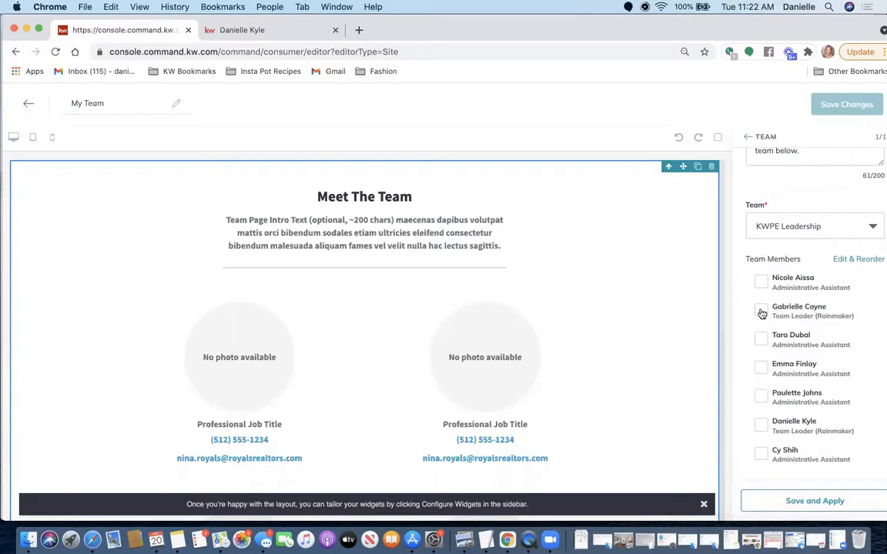
click(760, 282)
click(760, 311)
click(762, 341)
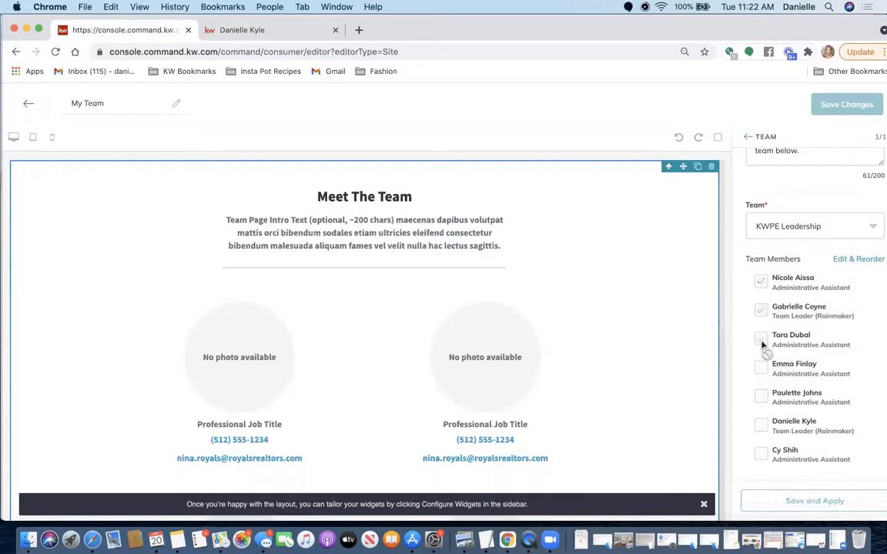
click(765, 374)
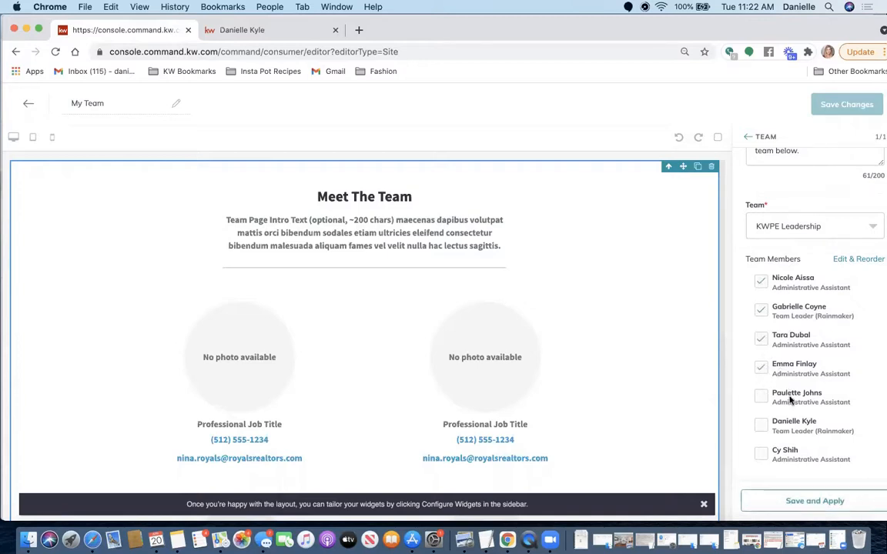
scroll(552, 379, down, 10)
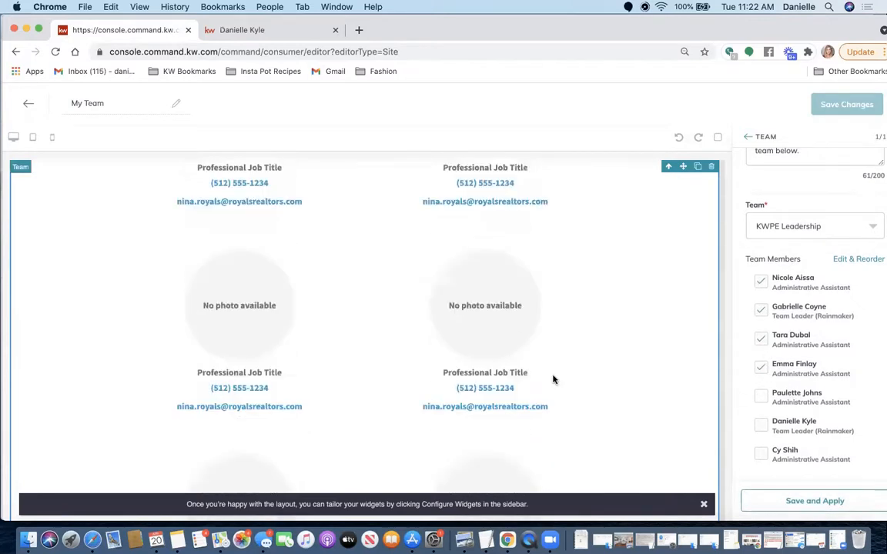
click(777, 501)
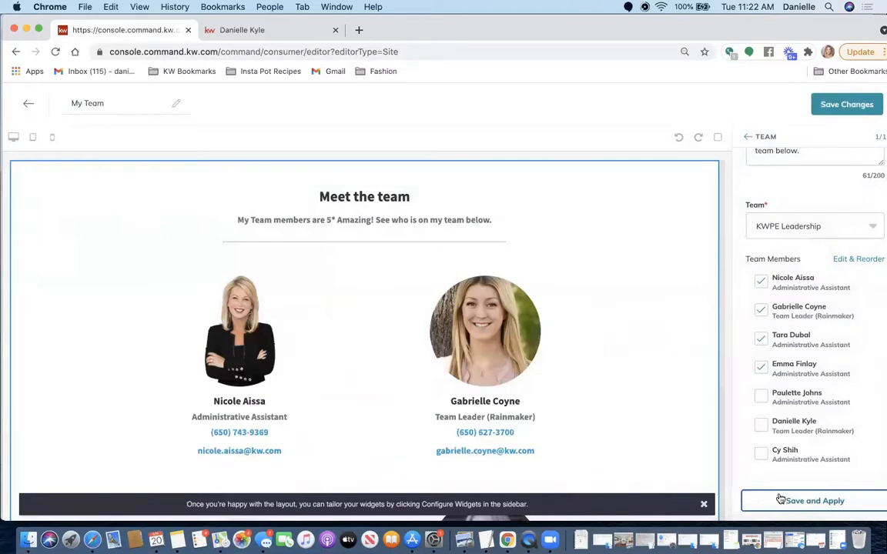
- Reorder the team members so the Team Leader (Rainmaker) comes first, and save the new order
click(858, 259)
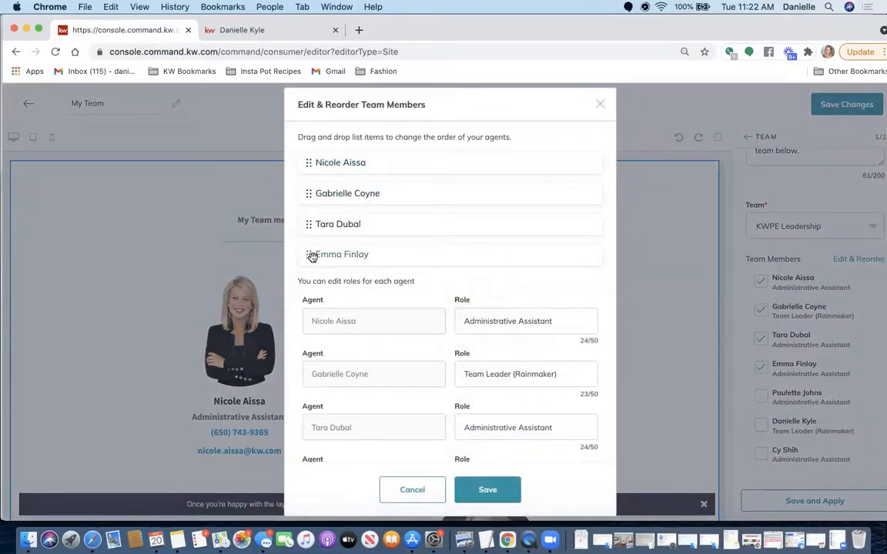
scroll(381, 303, down, 2)
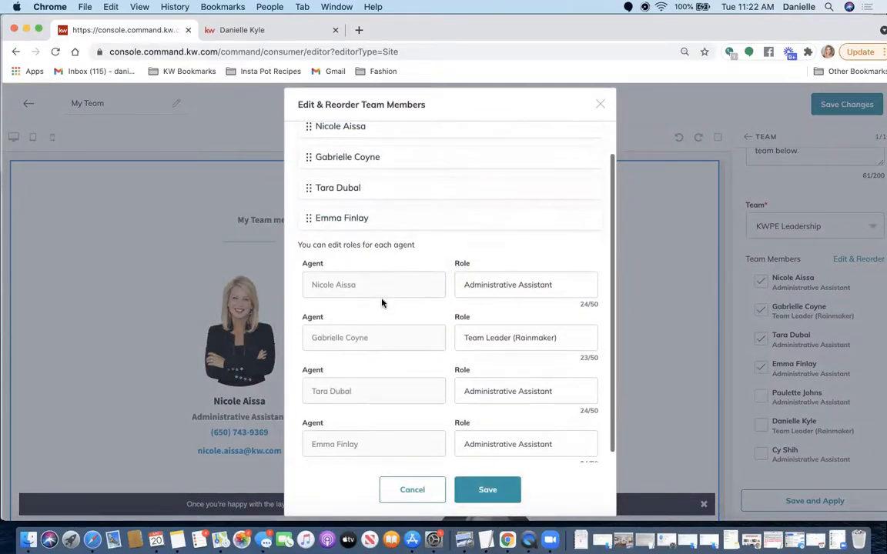
triple_click(504, 273)
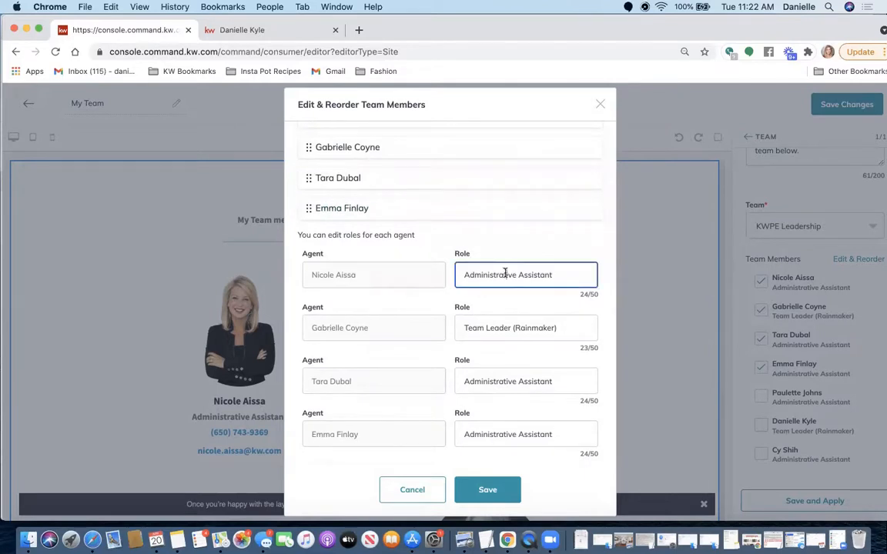
click(509, 338)
triple_click(501, 343)
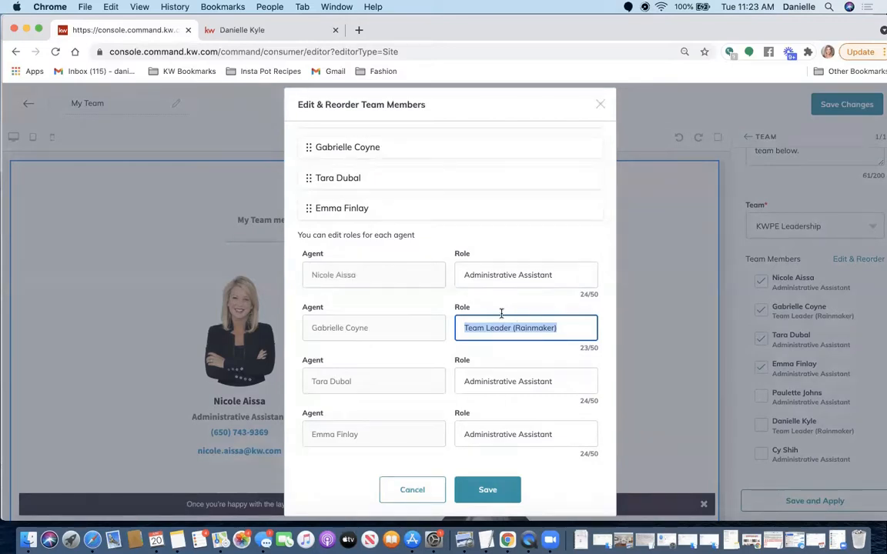
scroll(347, 413, up, 2)
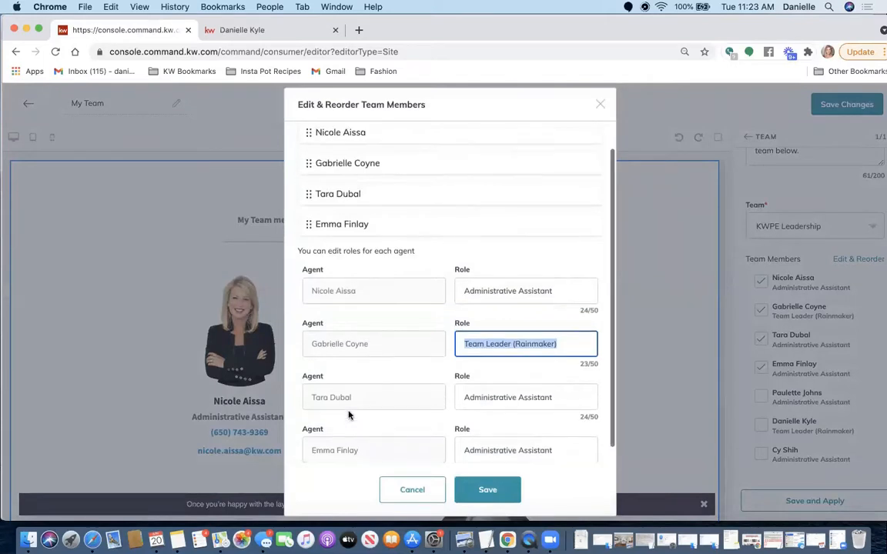
drag(308, 193, 309, 163)
click(489, 490)
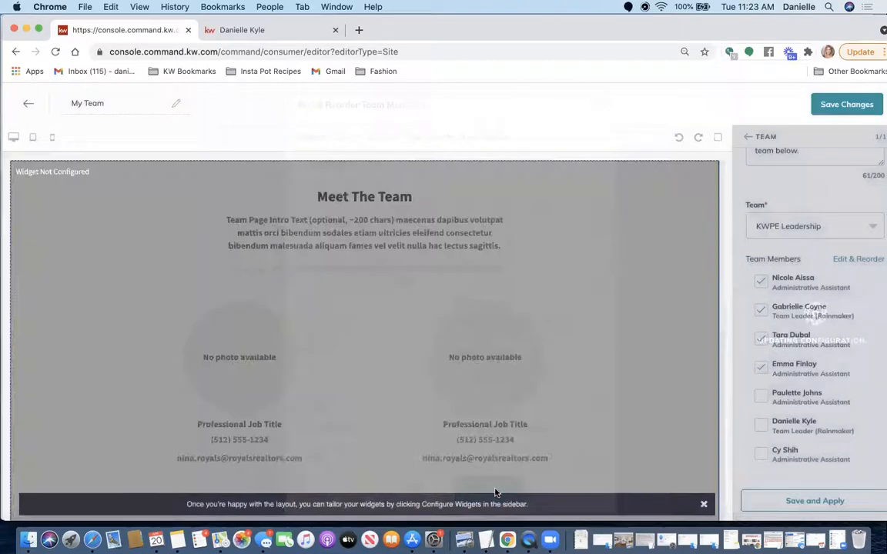
- Review the team members in the page preview and save the page without continuing to the site and app settings
scroll(353, 313, down, 5)
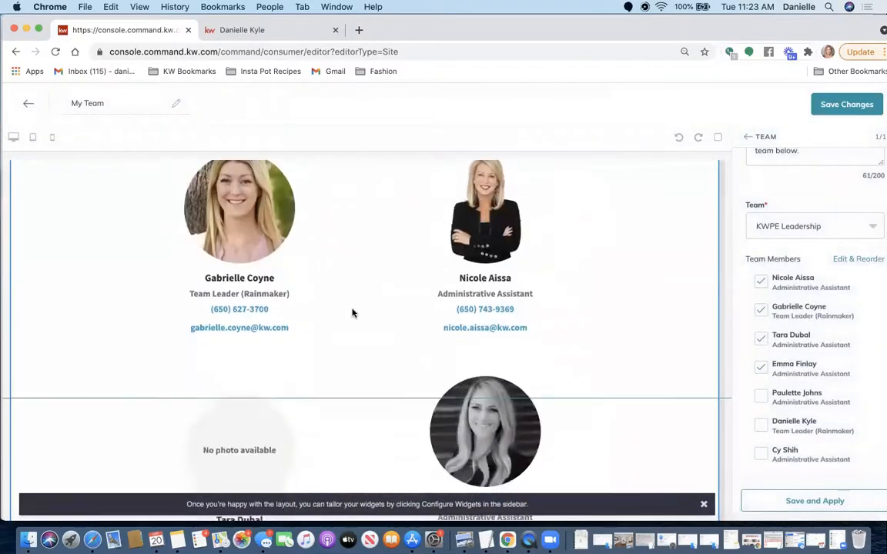
scroll(353, 312, up, 2)
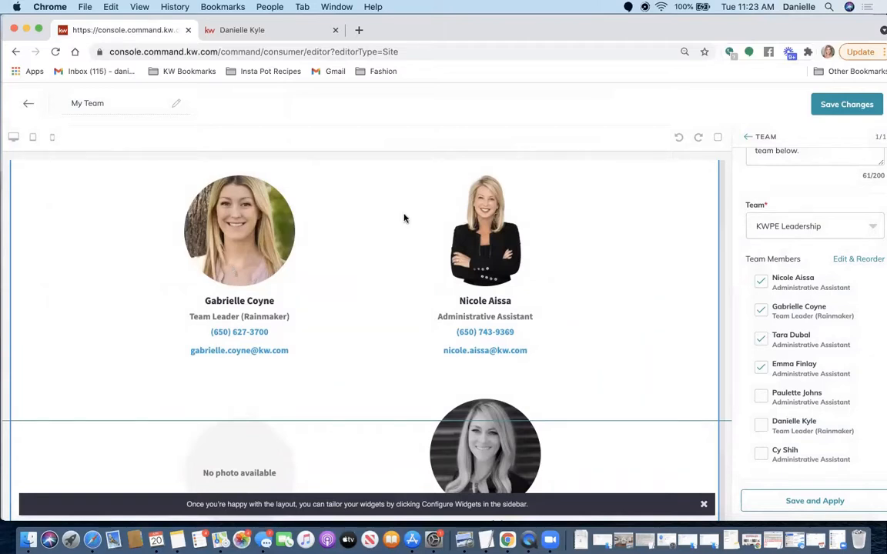
scroll(404, 219, down, 3)
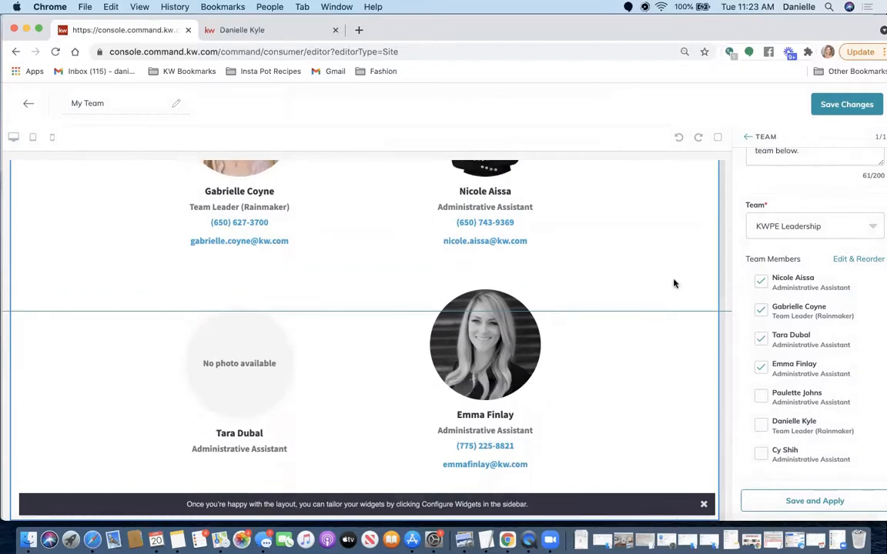
click(832, 110)
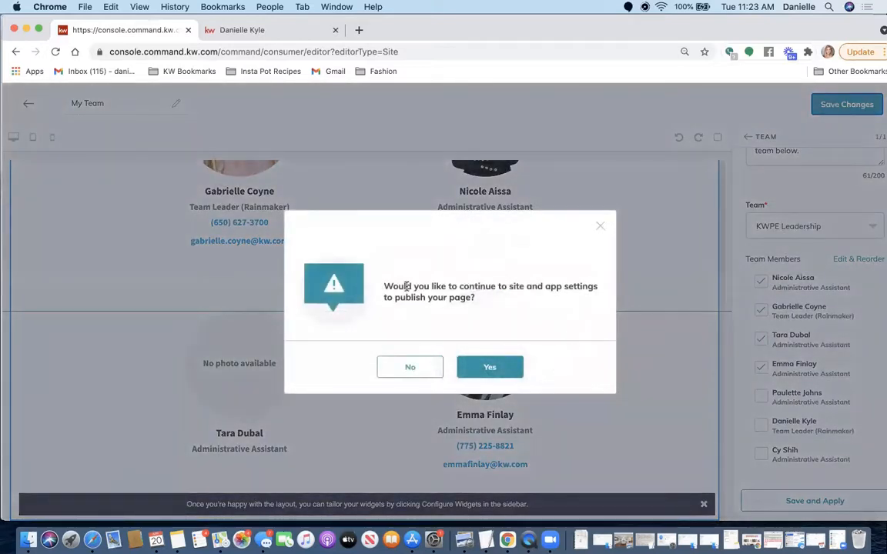
click(430, 368)
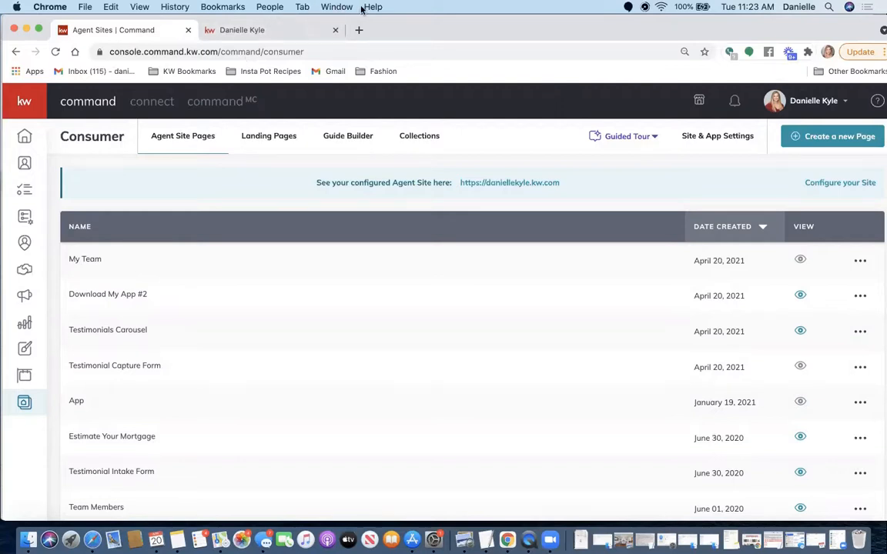
- Switch to the live agent site, go to its home page, and examine the agent's page navigation and home search section
click(219, 31)
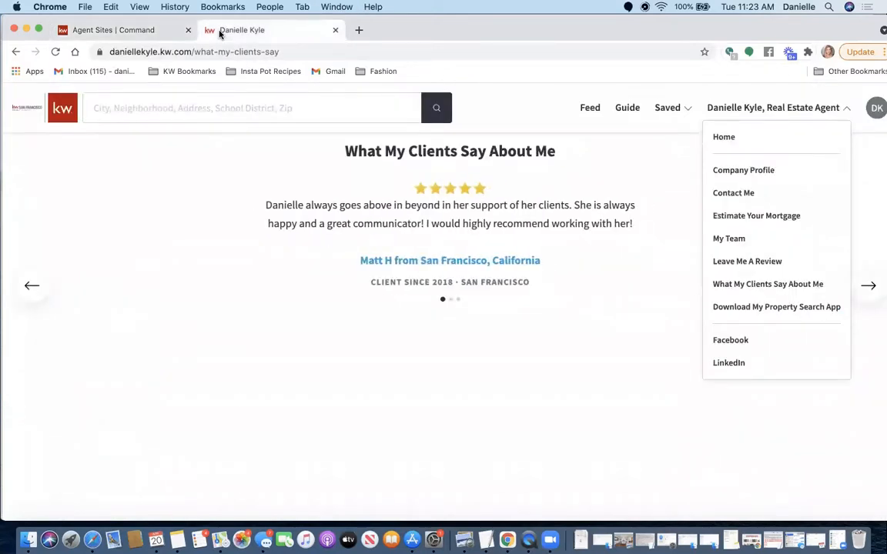
click(23, 107)
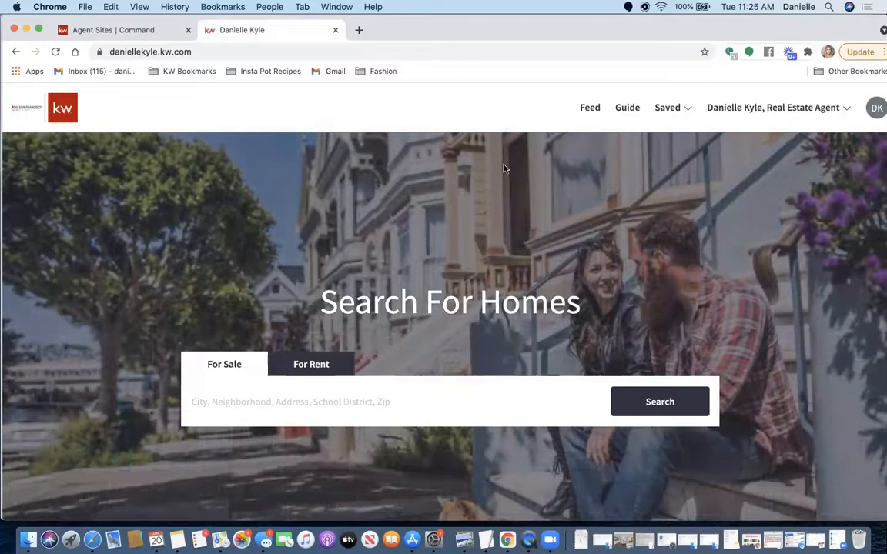
click(740, 109)
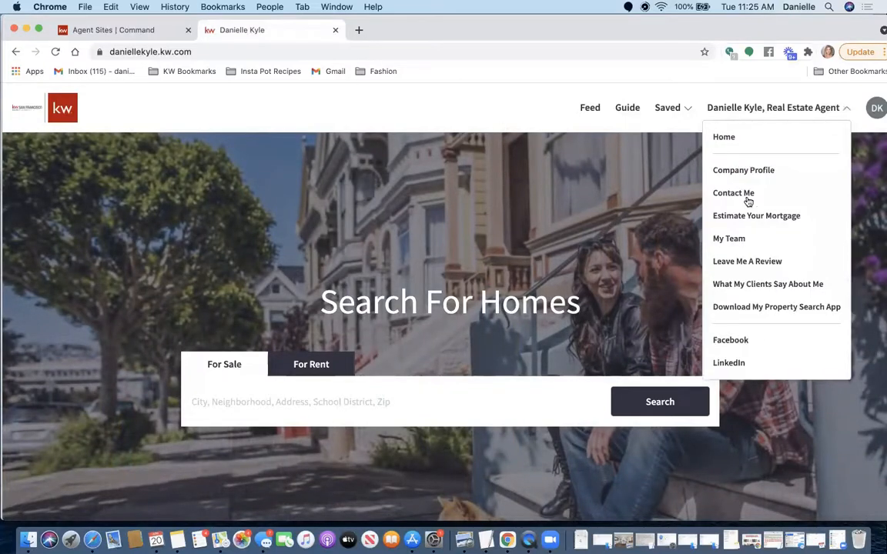
click(519, 108)
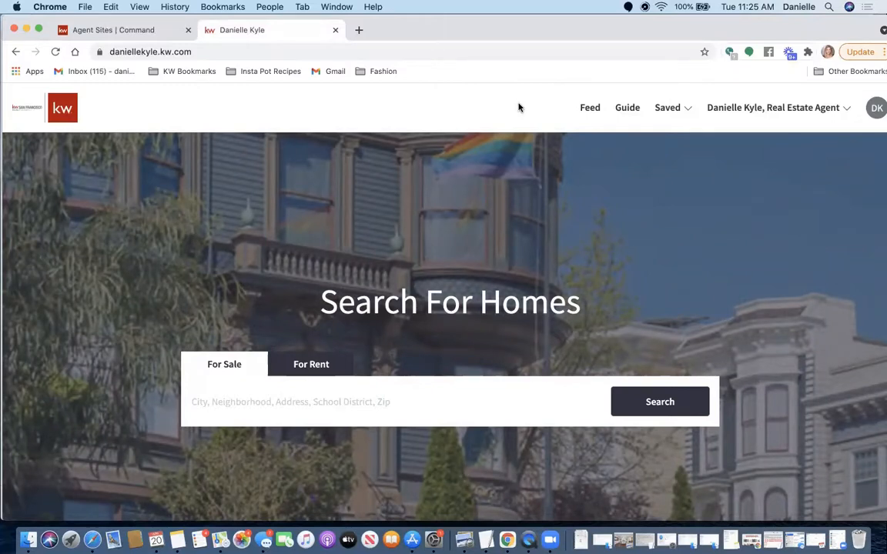
scroll(333, 329, down, 3)
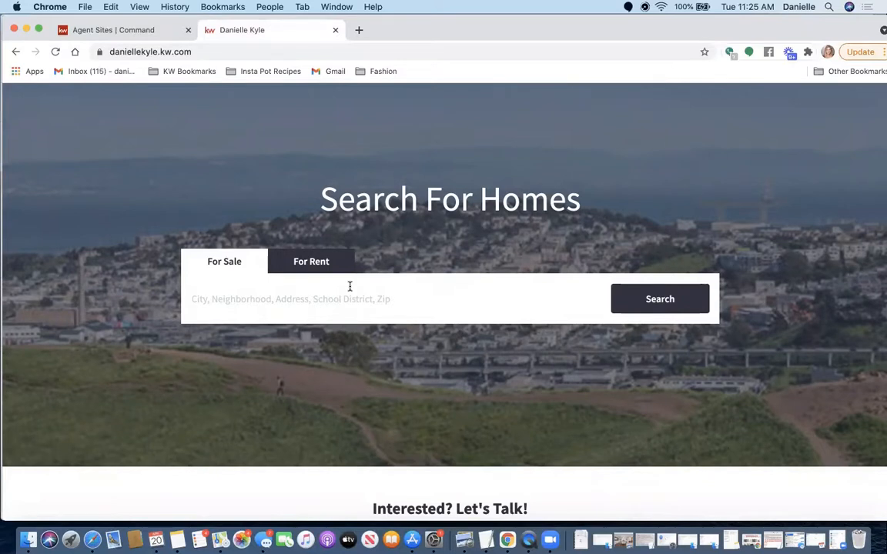
scroll(457, 271, up, 3)
scroll(457, 269, down, 2)
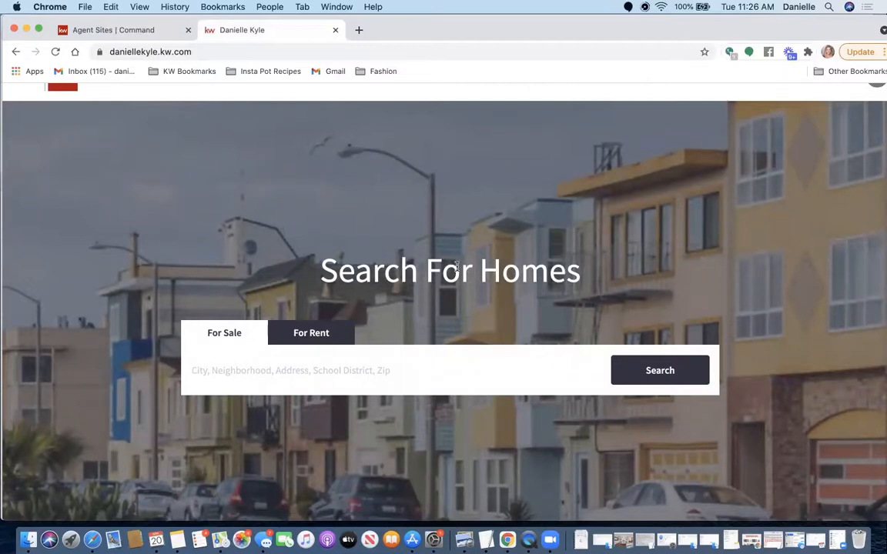
scroll(456, 265, up, 2)
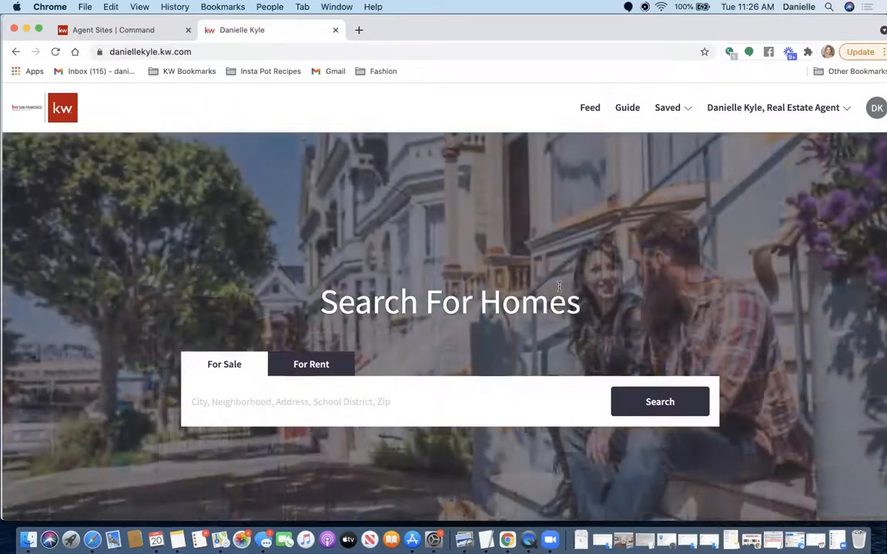
- Look through the live site's account options and saved items, and open the full list of saved searches
click(876, 106)
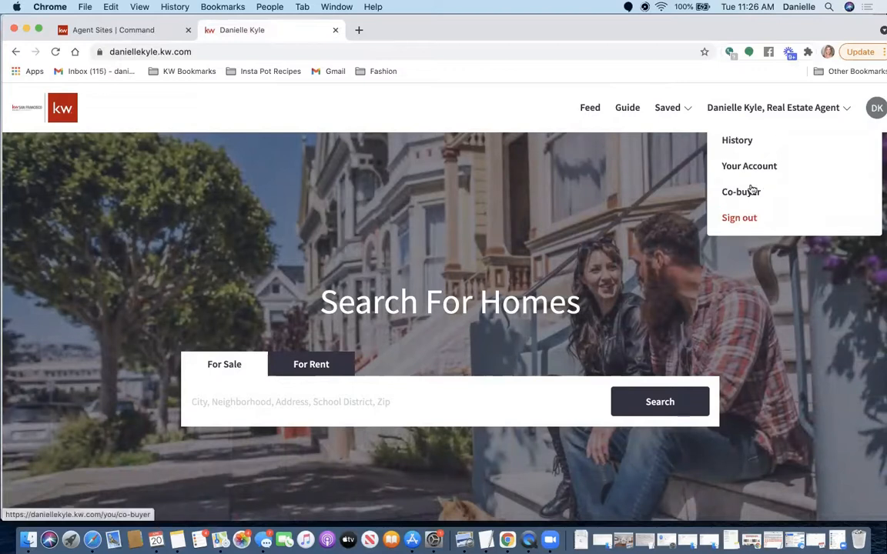
click(671, 109)
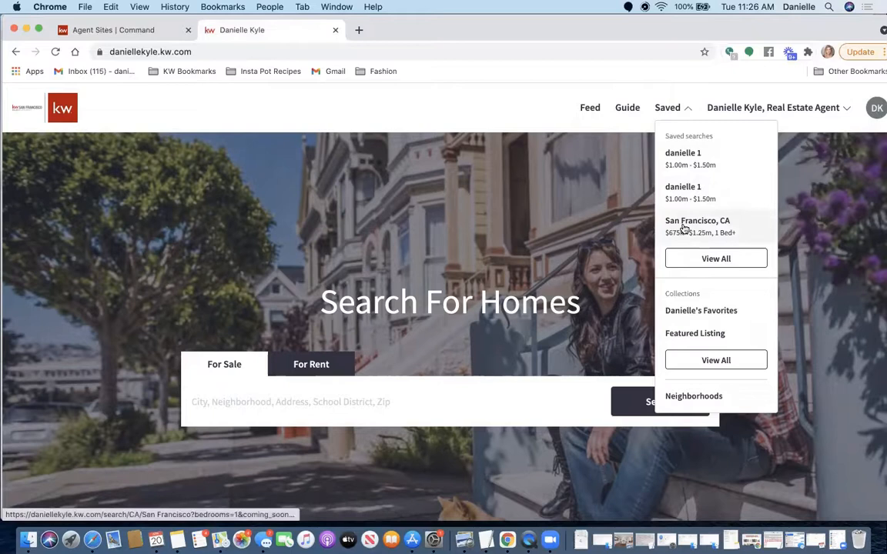
click(685, 257)
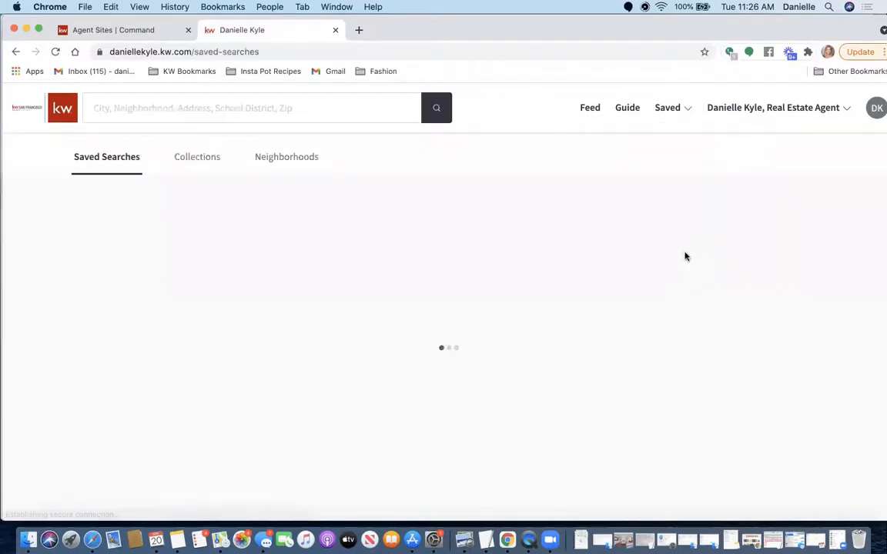
- Examine the email notification frequency options of the first saved search for 94121, and close its editor without saving
click(697, 278)
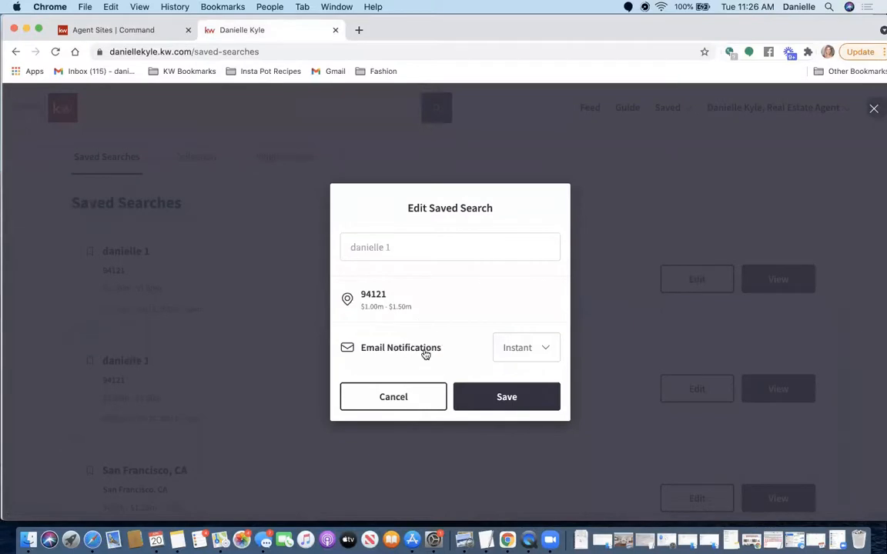
click(545, 348)
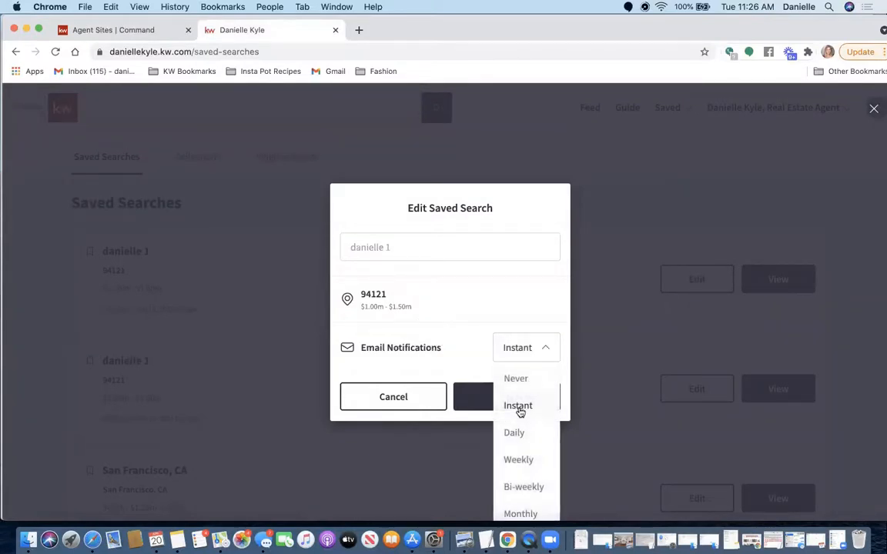
click(550, 284)
click(382, 402)
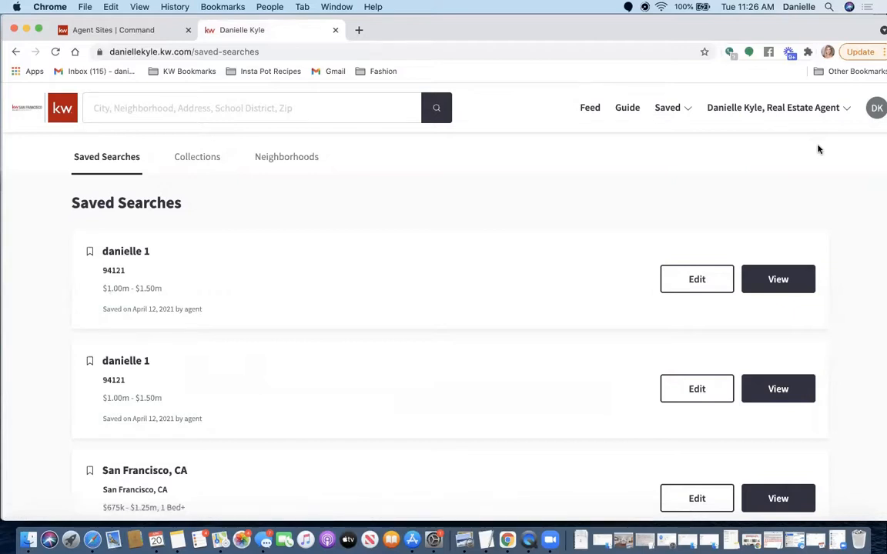
- Switch back to the Command console and check its notifications
click(131, 30)
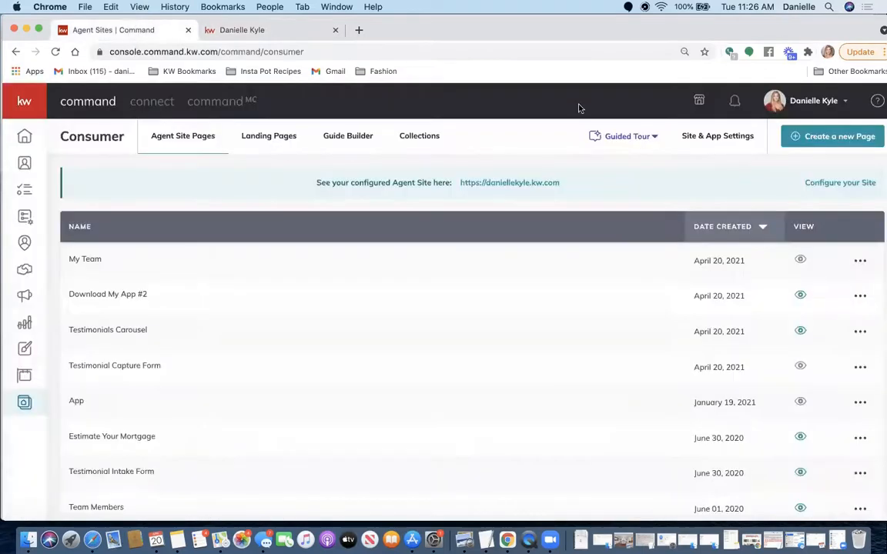
click(735, 102)
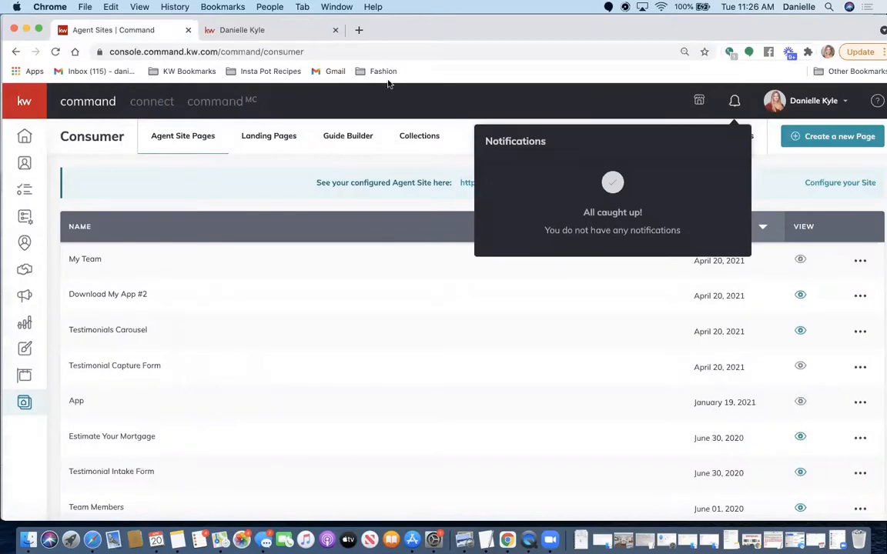
- Return to the live agent site and open the agent's favorites collection from the saved items
click(296, 31)
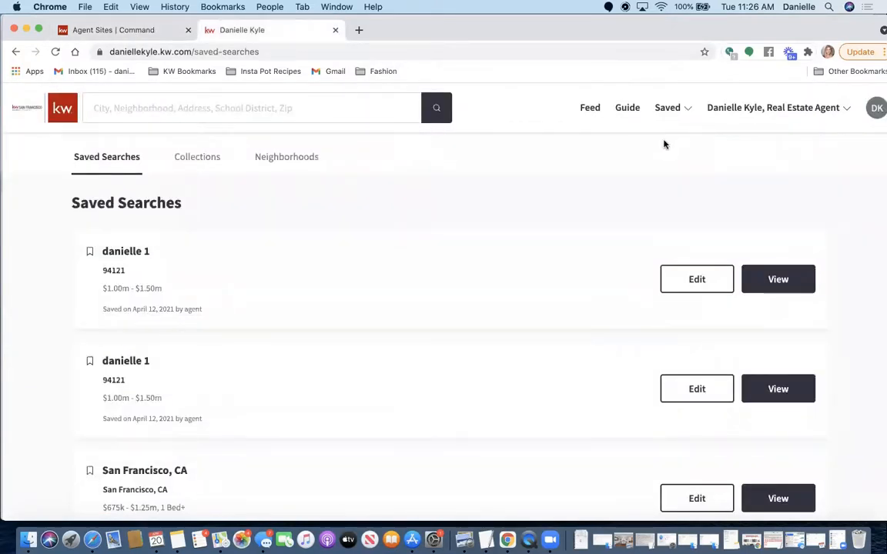
click(678, 112)
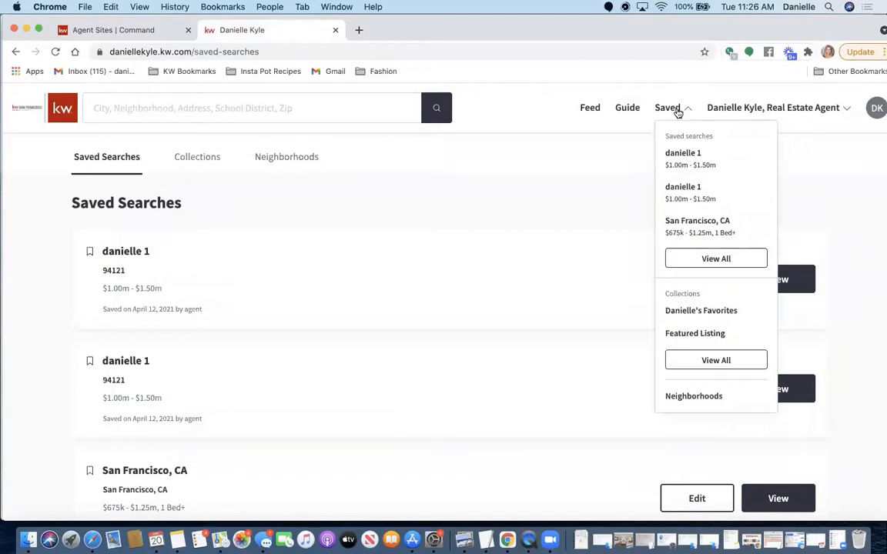
click(698, 311)
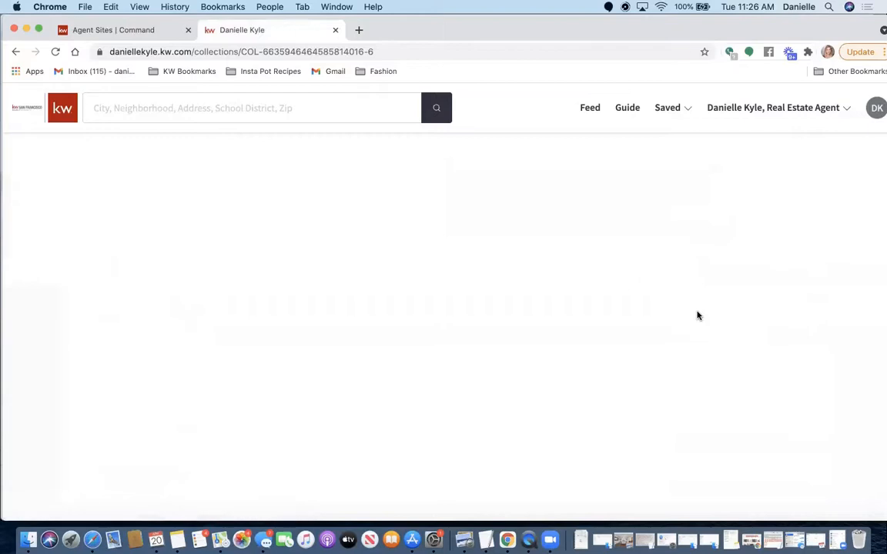